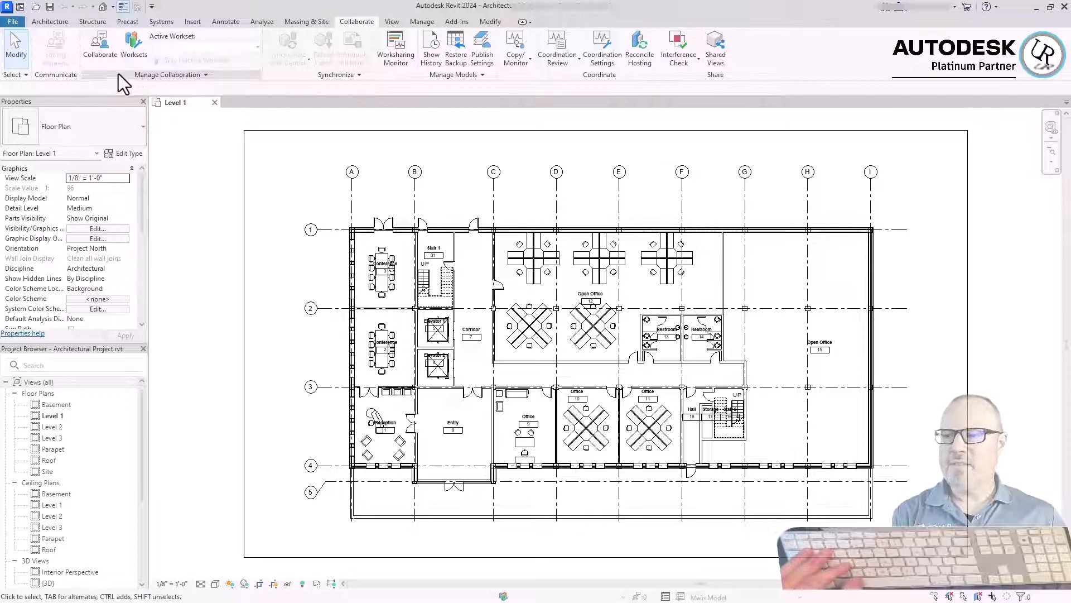
Step: Enable collaboration on the project using the option to collaborate within your network
{"action": "left_click", "coordinate": [99, 52]}
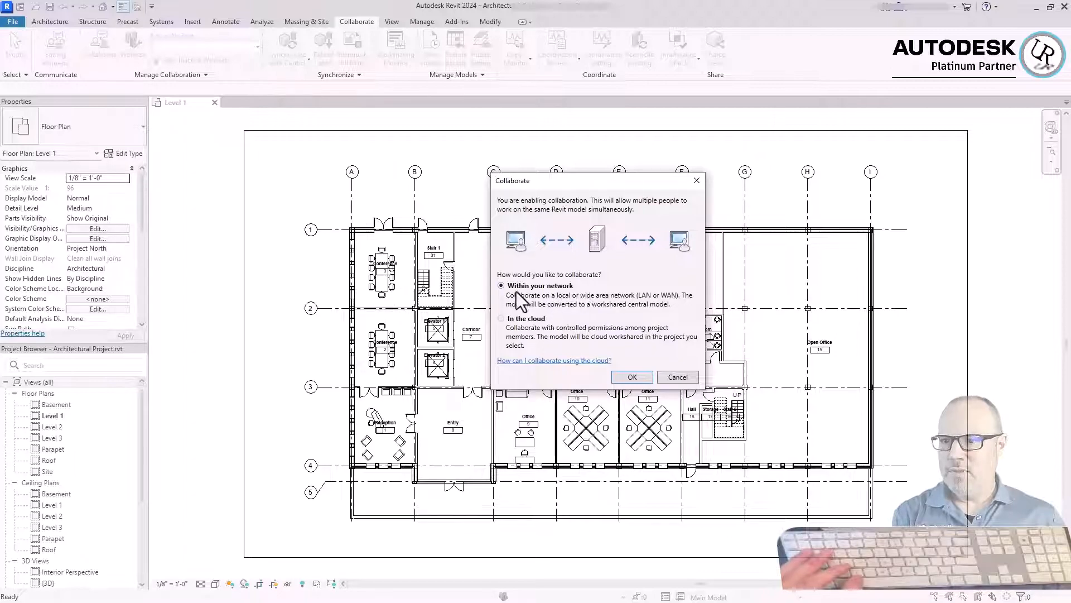
{"action": "left_click", "coordinate": [630, 378]}
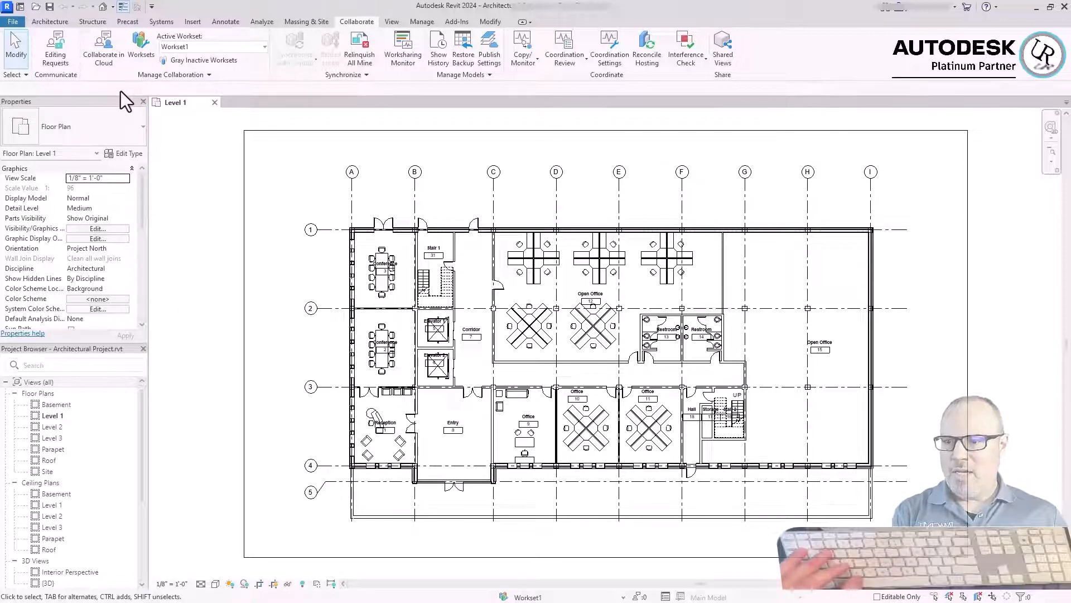
Step: Create three new worksets named EXTERIOR, INTERIOR and CORE, each visible in all views
{"action": "left_click", "coordinate": [146, 66]}
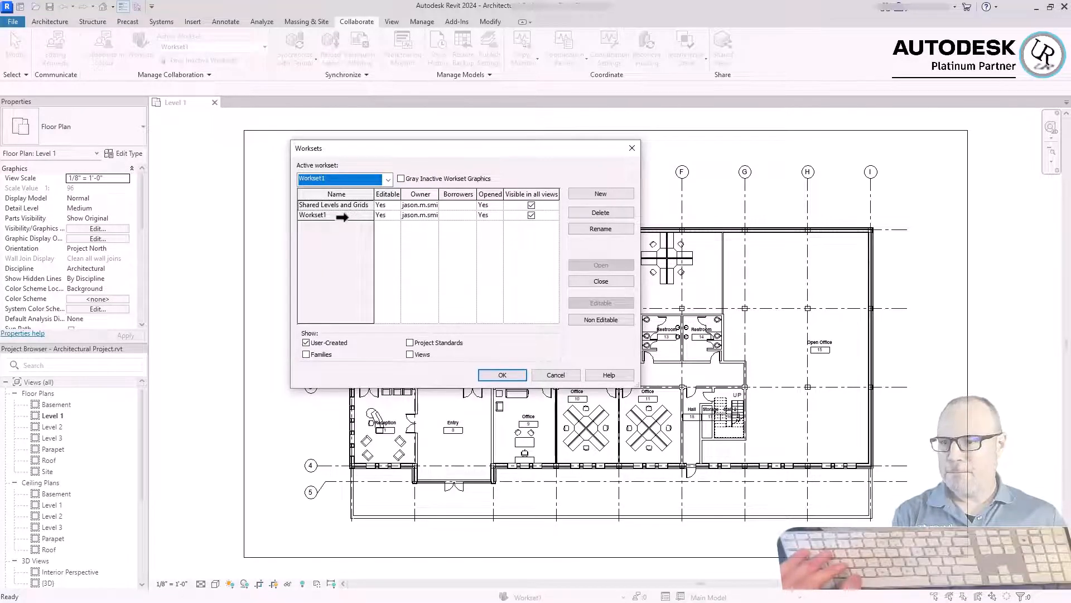
{"action": "left_click", "coordinate": [326, 193]}
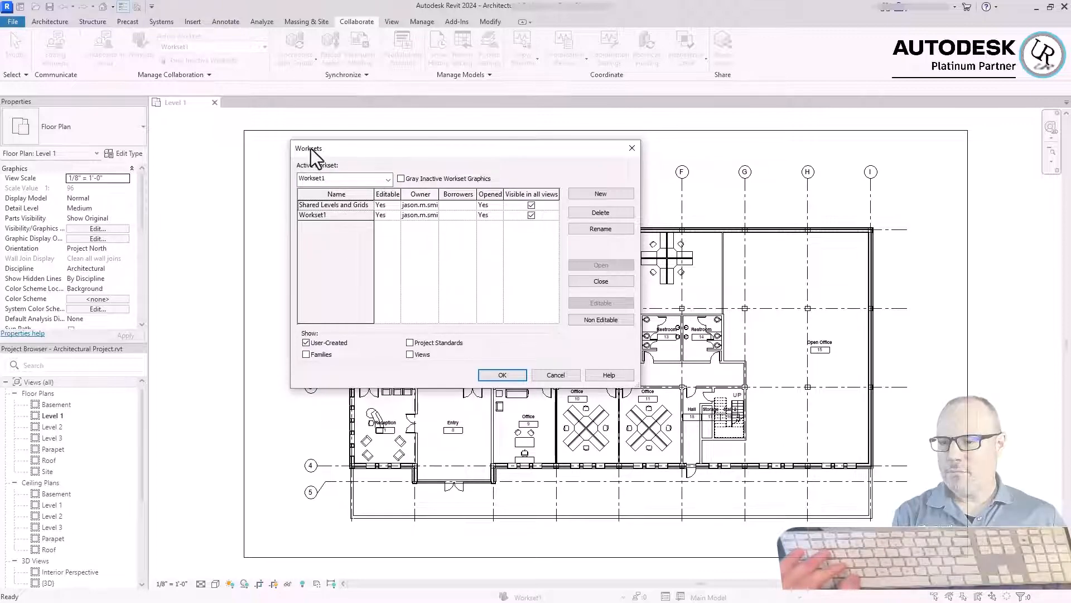
{"action": "left_click", "coordinate": [590, 193]}
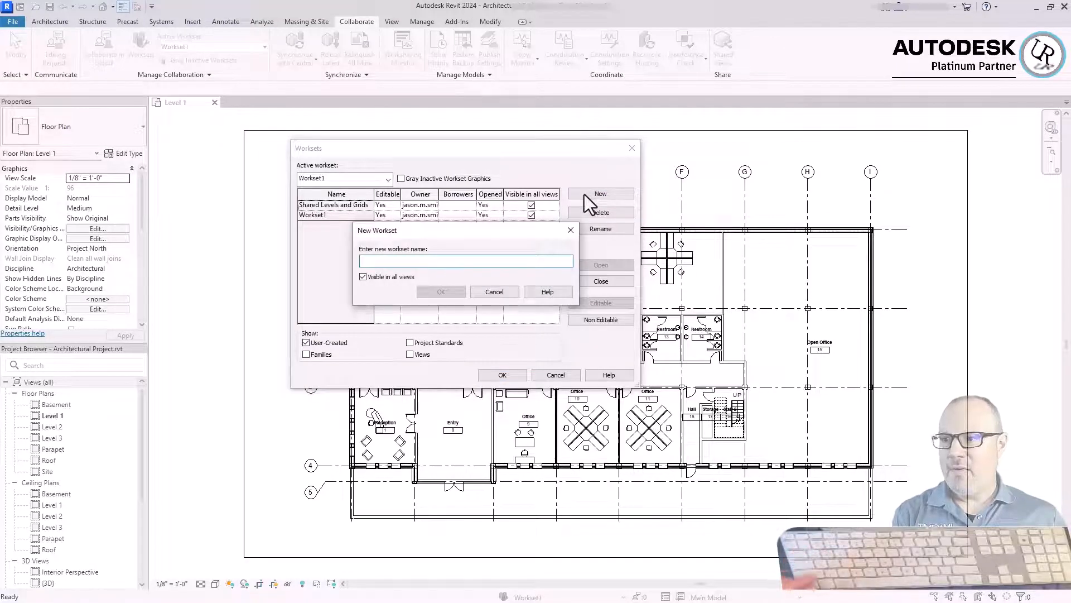
{"action": "type", "text": "EXTERIOR"}
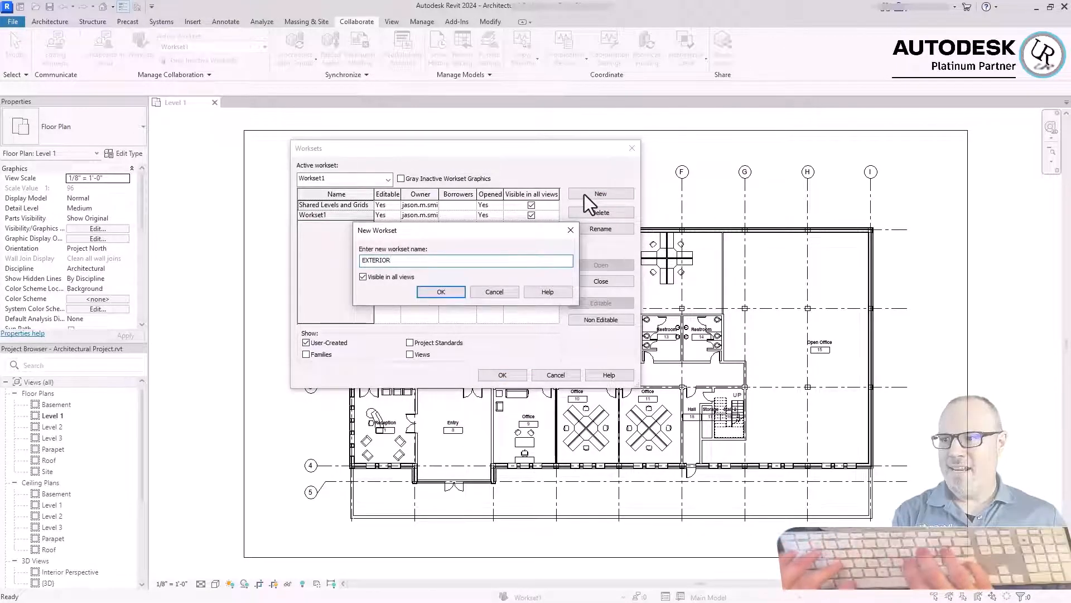
{"action": "key", "text": "Return"}
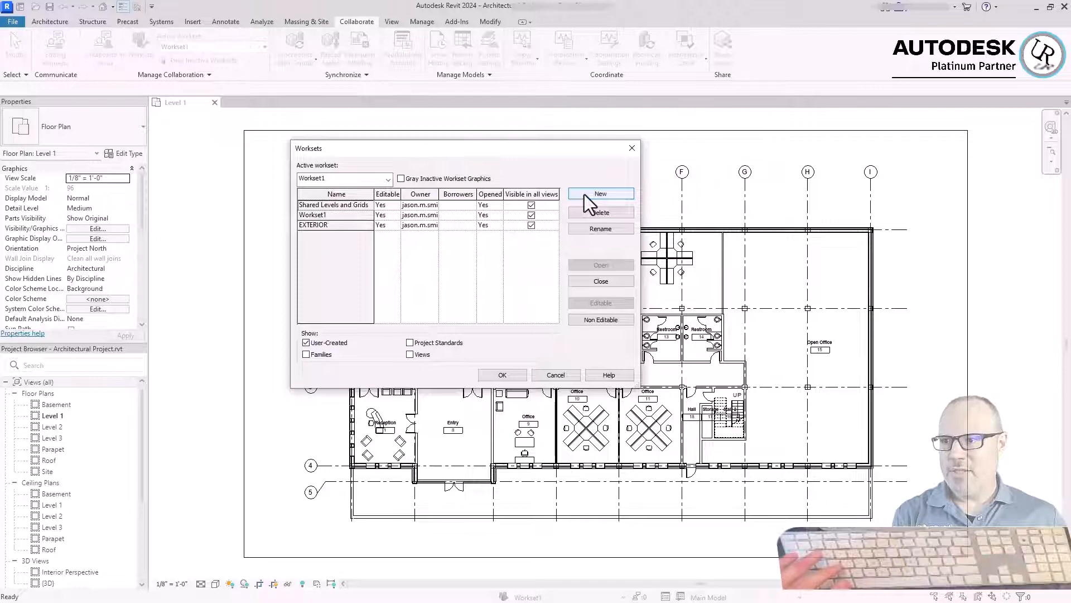
{"action": "left_click", "coordinate": [584, 194]}
{"action": "type", "text": "INTERIOR"}
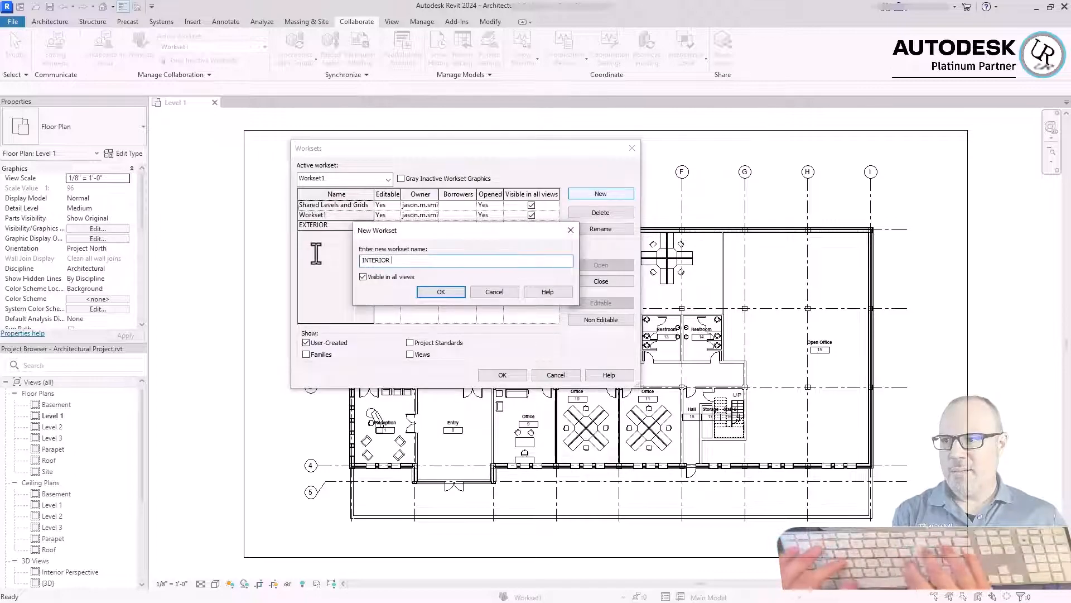
{"action": "key", "text": "Return"}
{"action": "left_click", "coordinate": [595, 198]}
{"action": "type", "text": "CORE"}
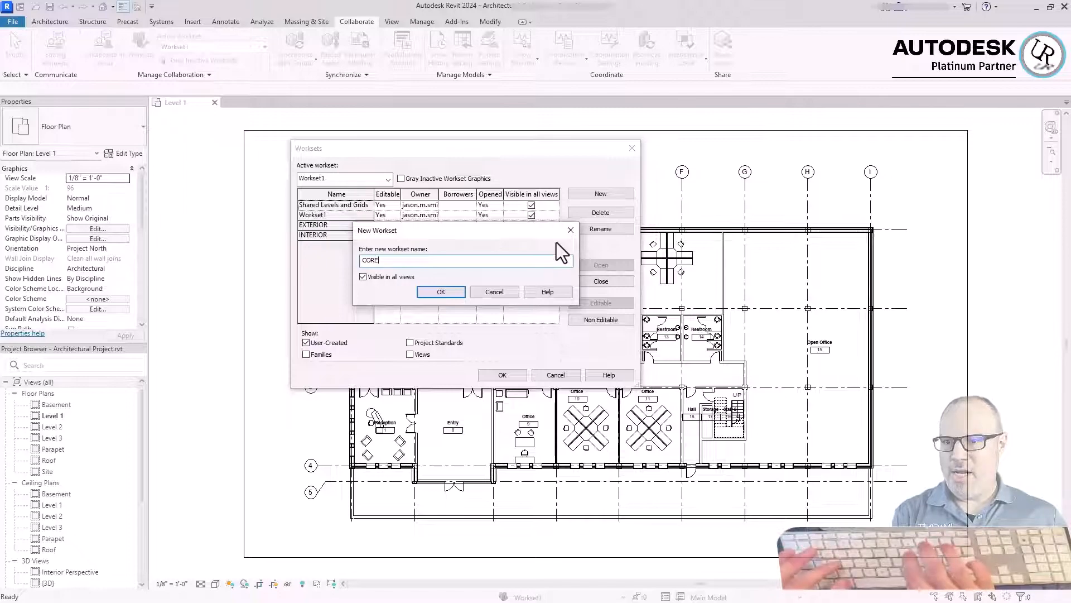
{"action": "key", "text": "Return"}
Step: Create a FURNITURE workset that is not visible in all views, and keep Workset1 as the active workset
{"action": "left_click", "coordinate": [592, 193]}
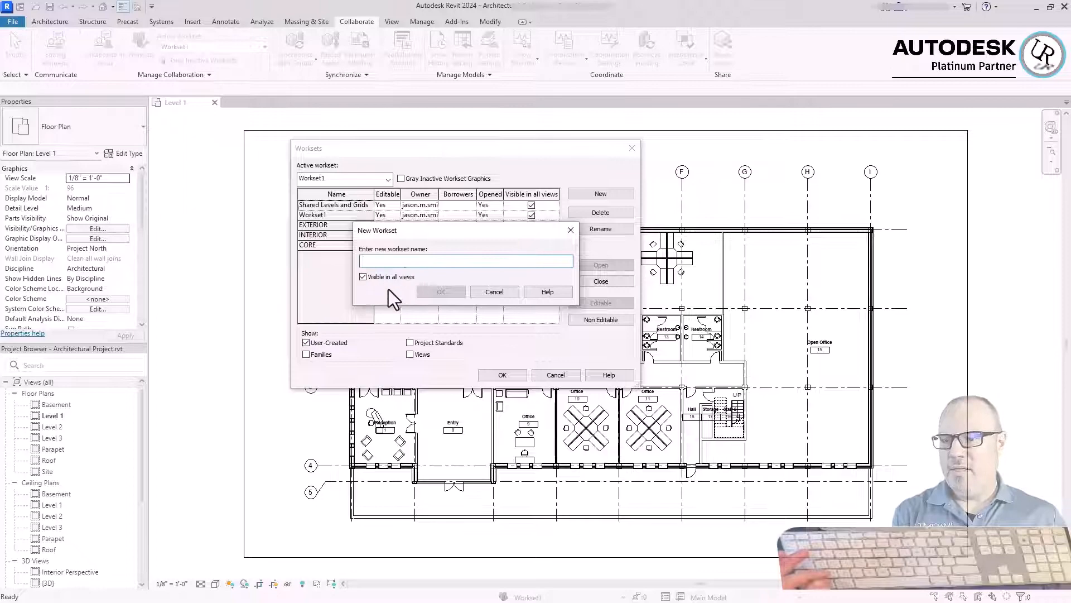
{"action": "type", "text": "FU"}
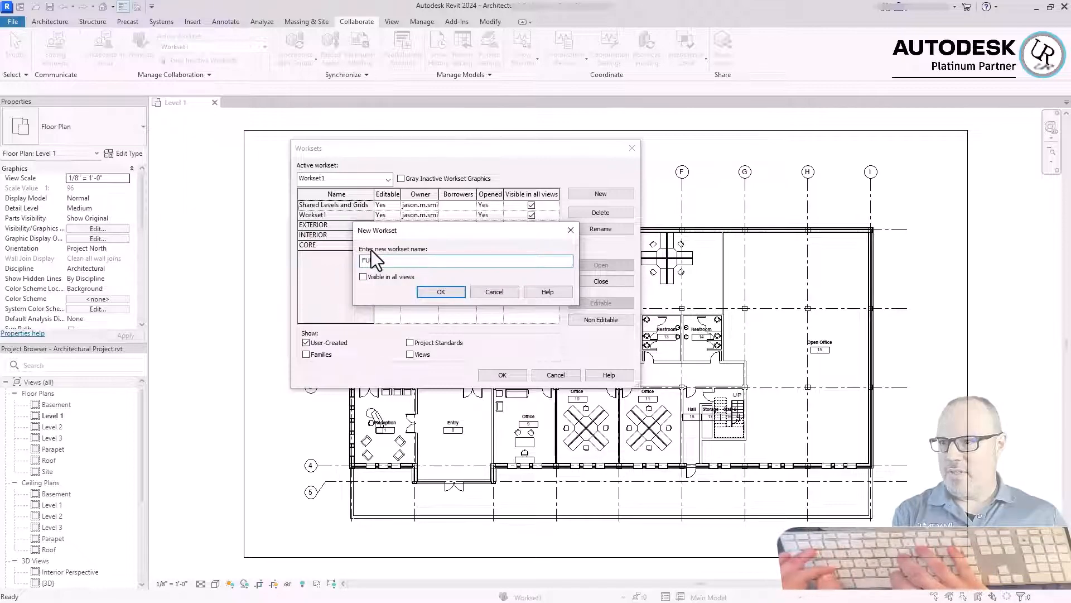
{"action": "type", "text": "RNITURE"}
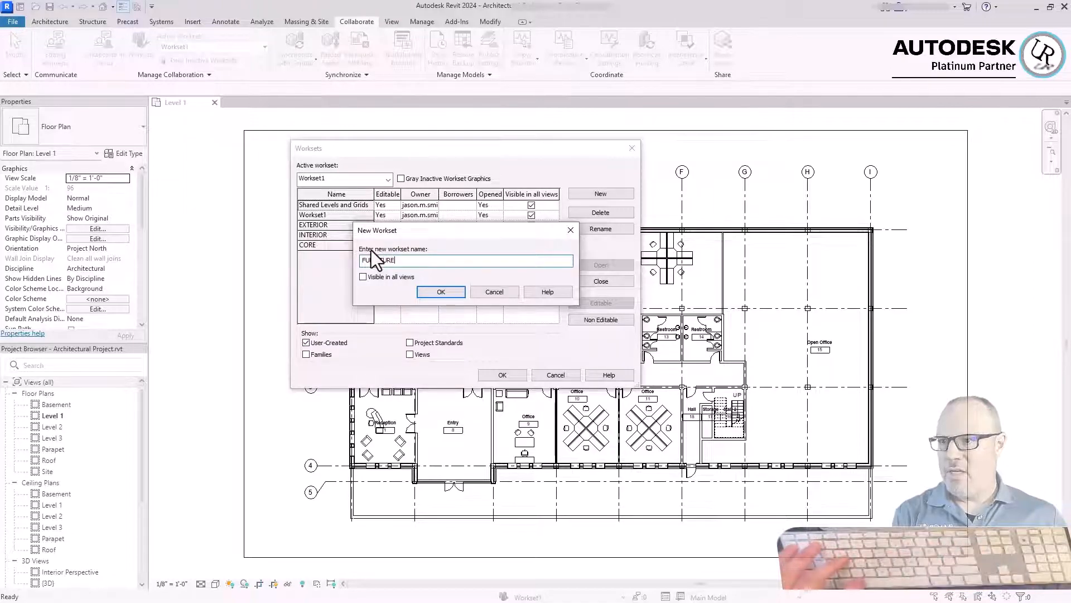
{"action": "key", "text": "Return"}
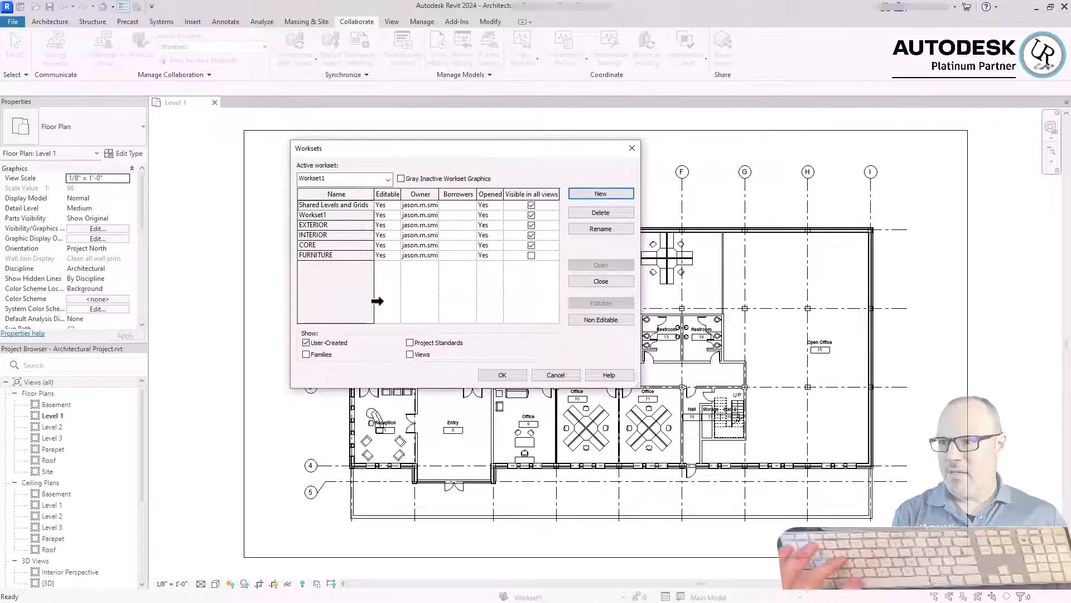
{"action": "left_click", "coordinate": [502, 375]}
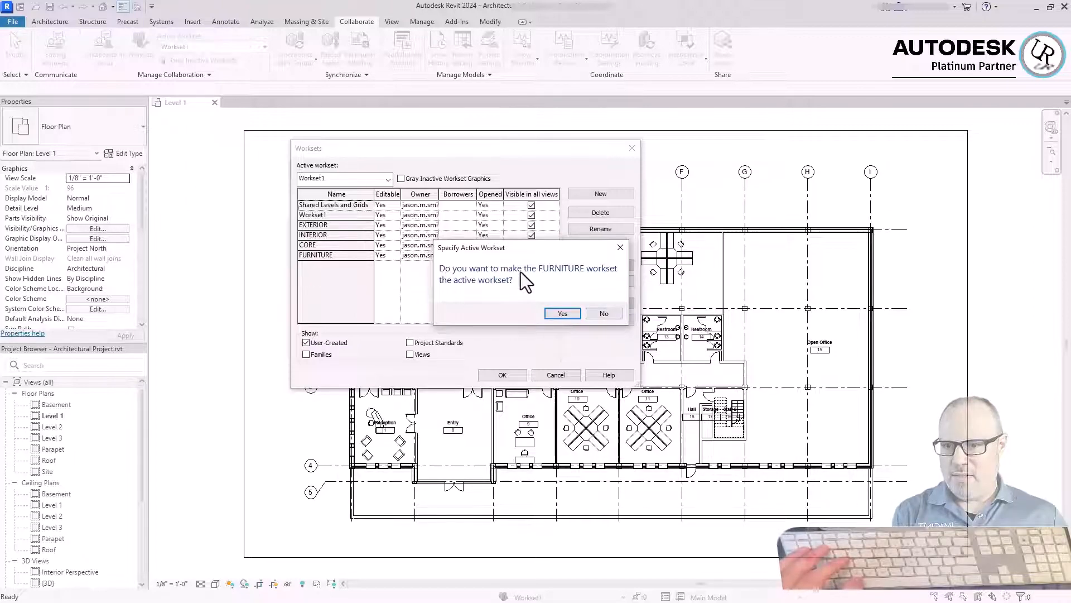
{"action": "left_click", "coordinate": [605, 315]}
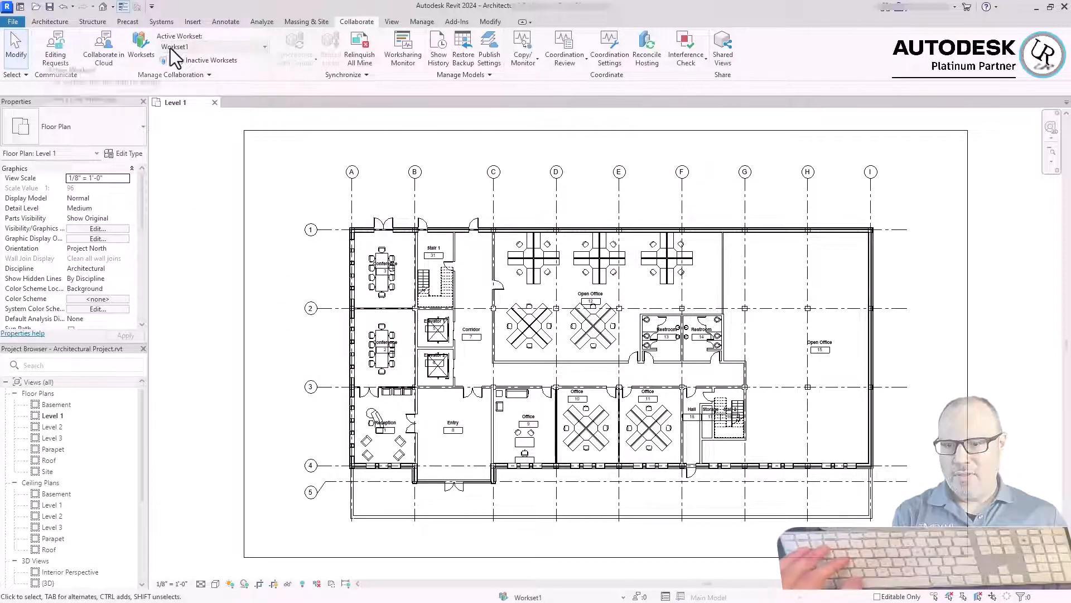
{"action": "left_click", "coordinate": [264, 47]}
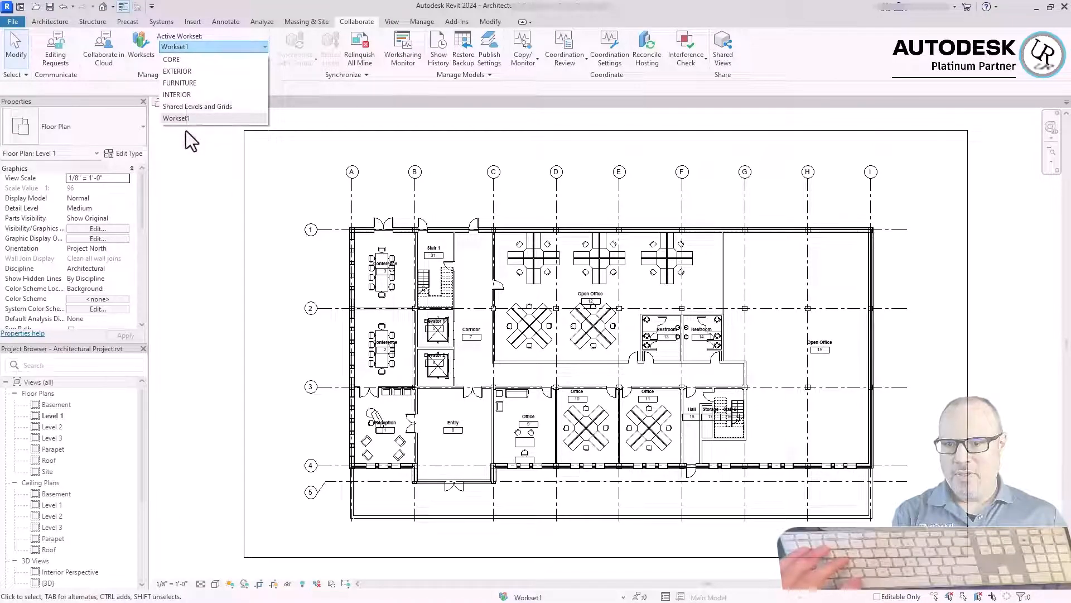
{"action": "left_click", "coordinate": [192, 226]}
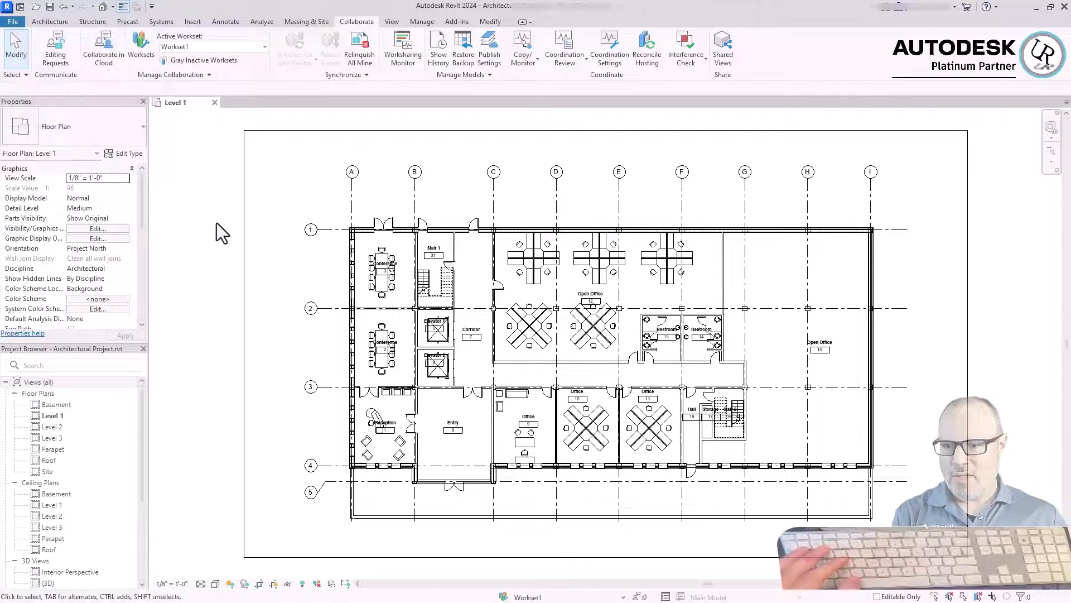
Step: Begin saving the model as a new project file in the BIM-REVIT-CONTENT folder inside MY COMPANY PROJECT on drive C
{"action": "left_click", "coordinate": [13, 21]}
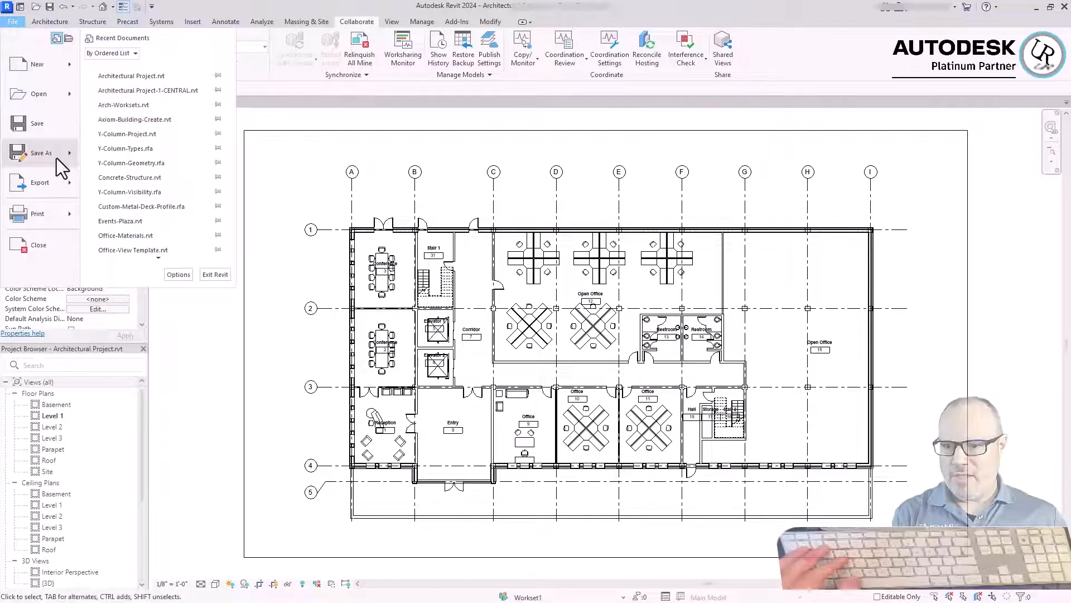
{"action": "mouse_move", "coordinate": [55, 158]}
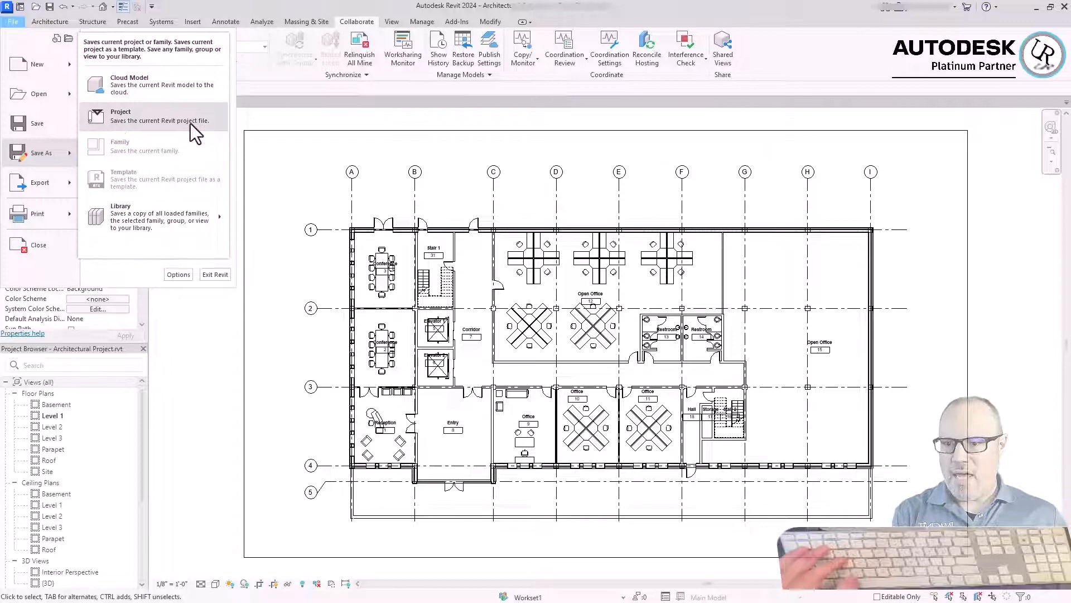
{"action": "left_click", "coordinate": [133, 118]}
{"action": "double_click", "coordinate": [558, 248]}
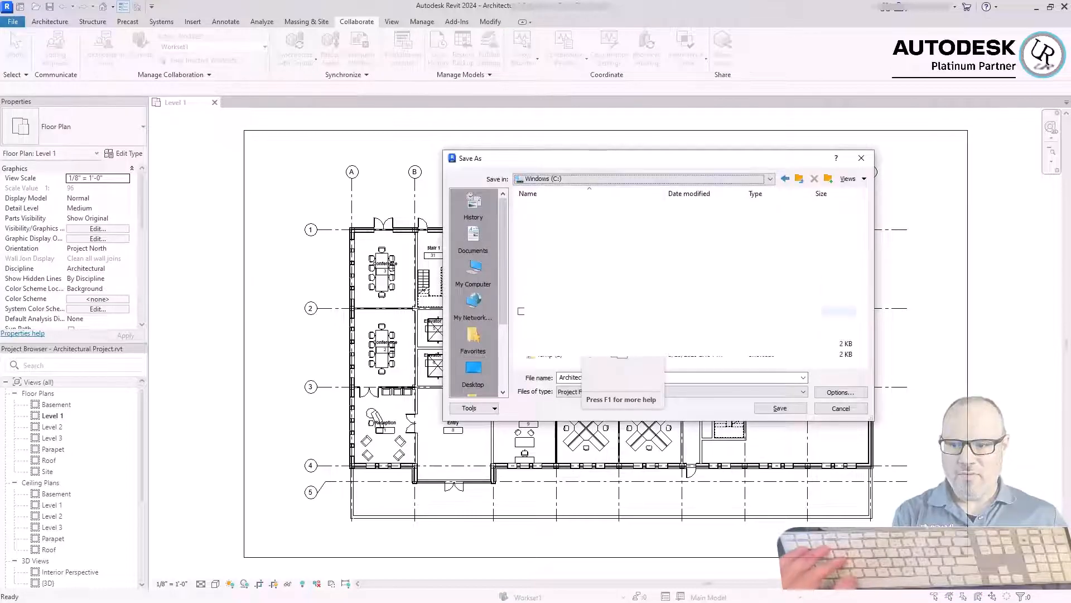
{"action": "left_click_drag", "start_coordinate": [632, 157], "coordinate": [323, 124]}
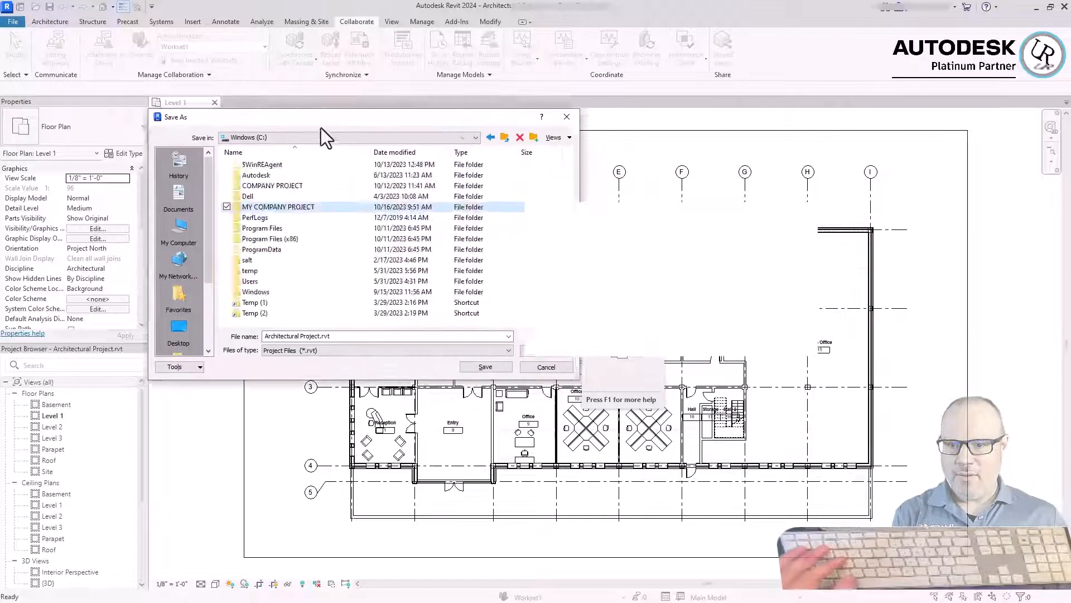
{"action": "double_click", "coordinate": [250, 215]}
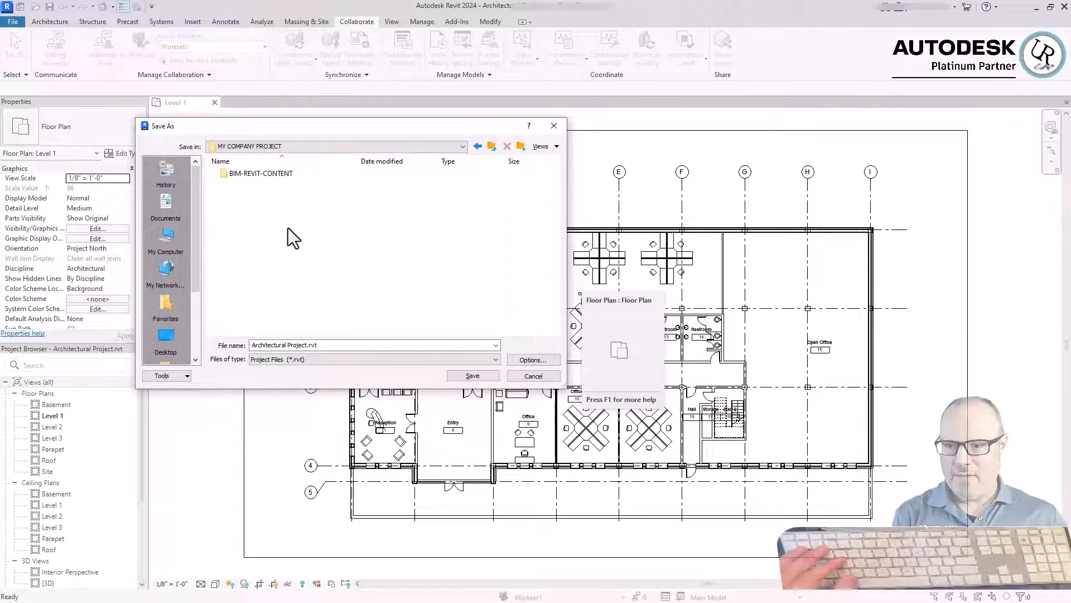
{"action": "double_click", "coordinate": [249, 175]}
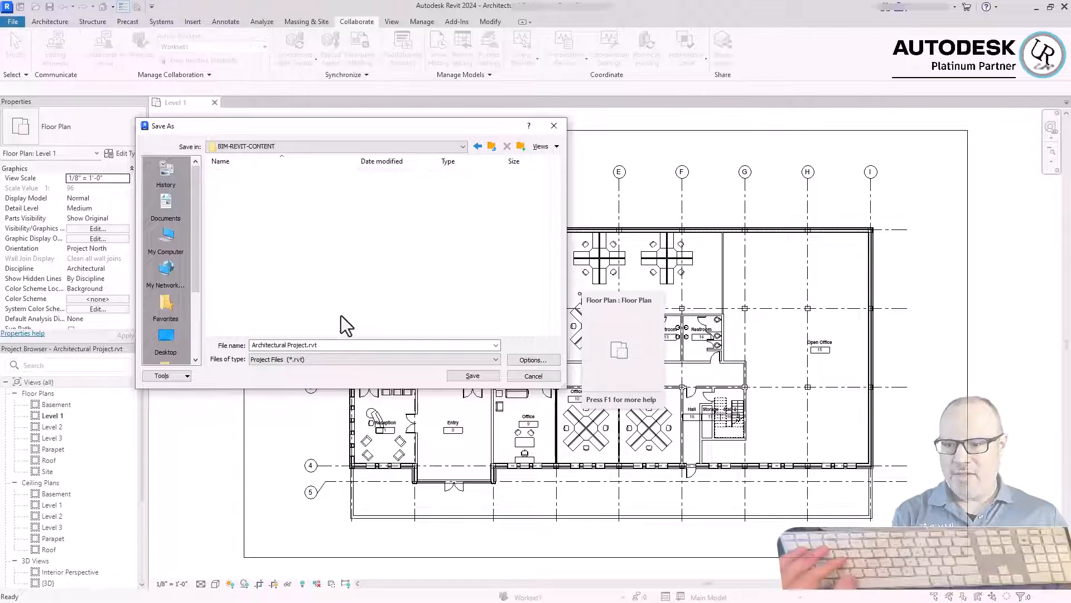
Step: Name the file Architectural Project-CENTRAL, review the file save options, and save it as the central model
{"action": "left_click", "coordinate": [309, 345]}
{"action": "type", "text": "-CENTRAL"}
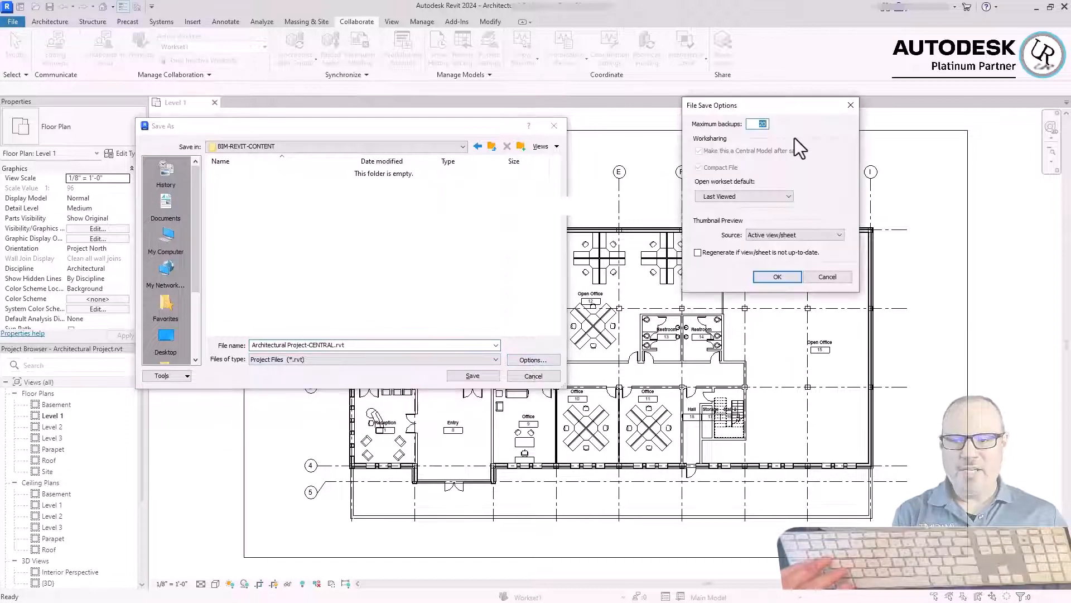
{"action": "left_click_drag", "start_coordinate": [720, 105], "coordinate": [638, 131]}
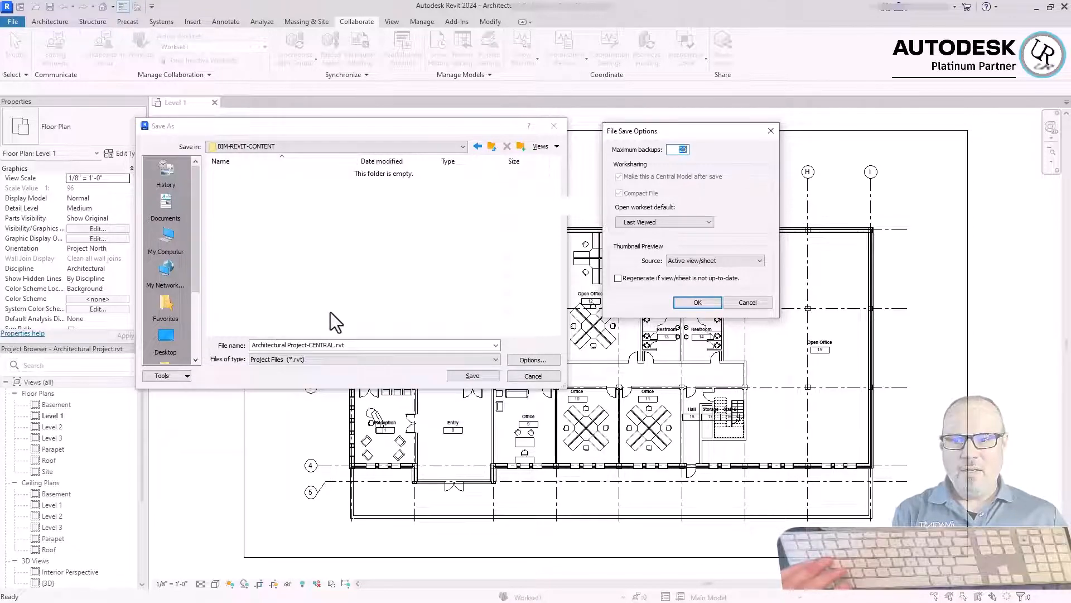
{"action": "left_click", "coordinate": [697, 302]}
{"action": "left_click", "coordinate": [472, 376]}
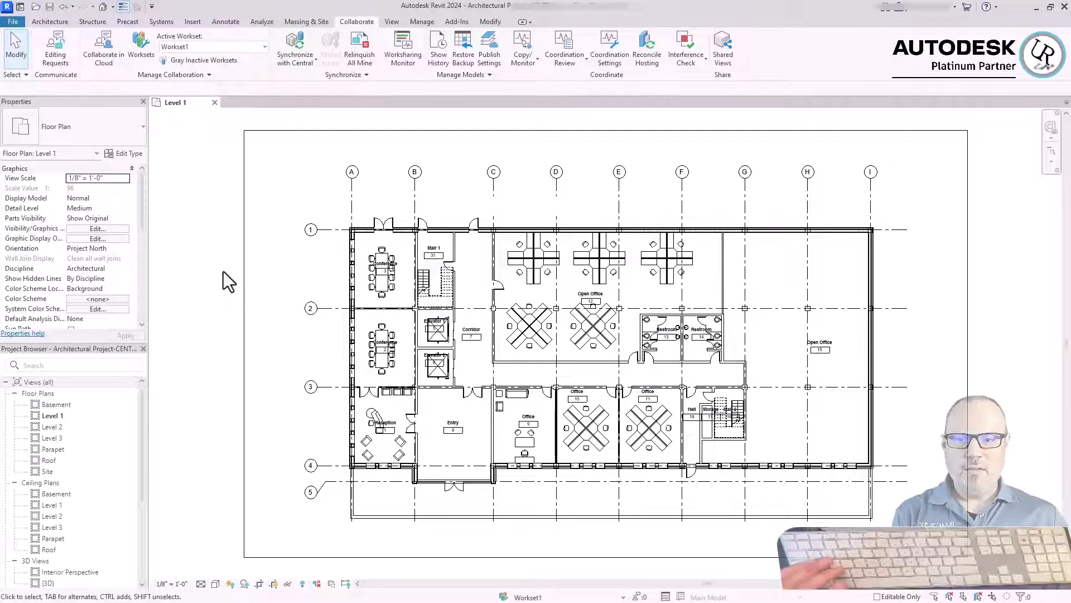
Step: Close the central model and open Architectural Project-CENTRAL.rvt with Create New Local enabled to make a local copy
{"action": "left_click", "coordinate": [215, 102]}
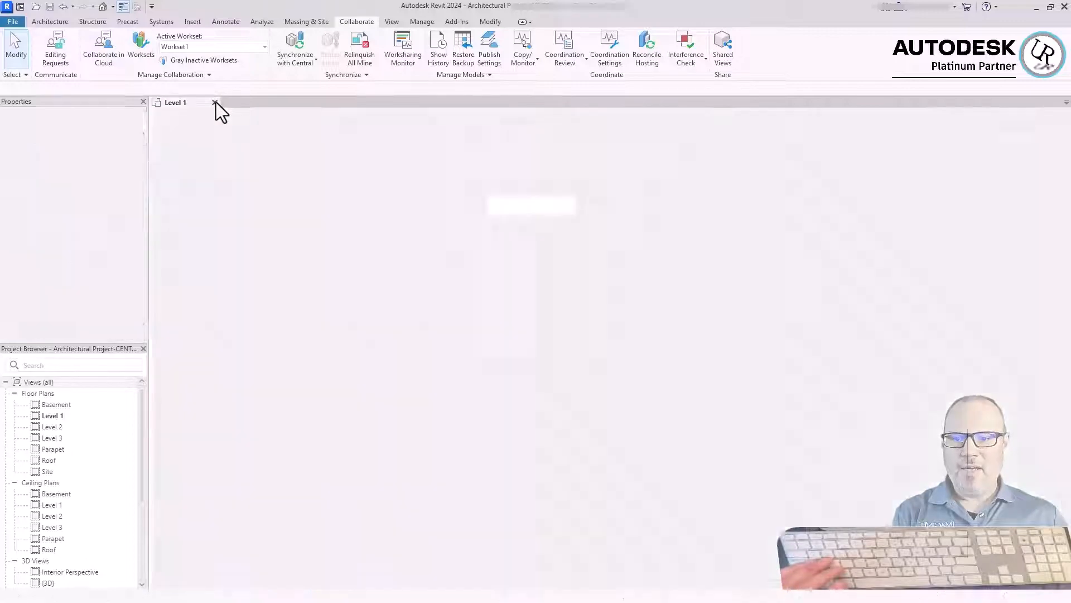
{"action": "left_click", "coordinate": [48, 135]}
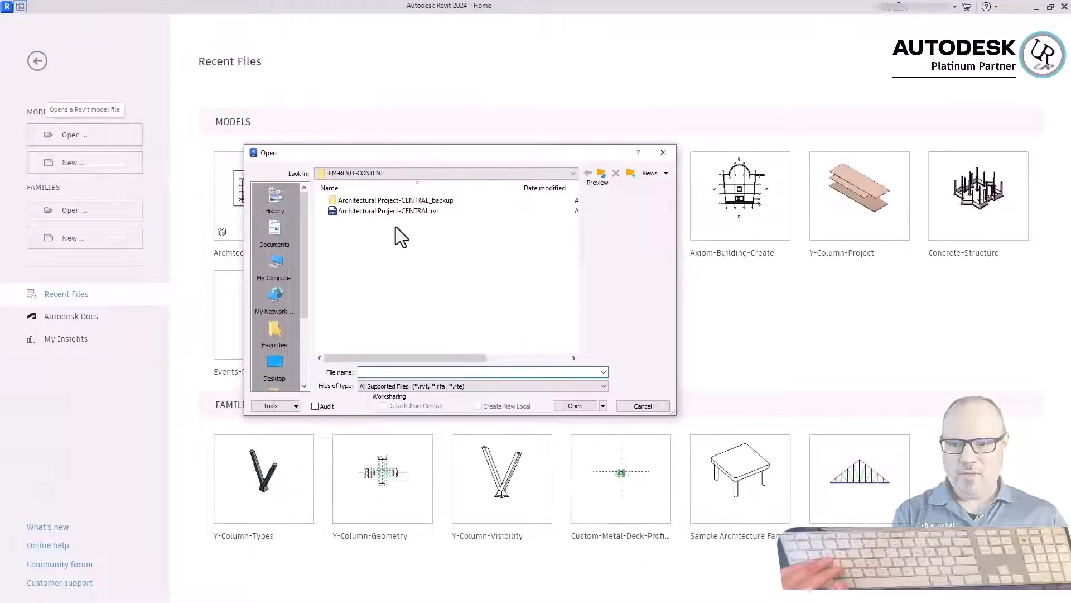
{"action": "left_click", "coordinate": [369, 214]}
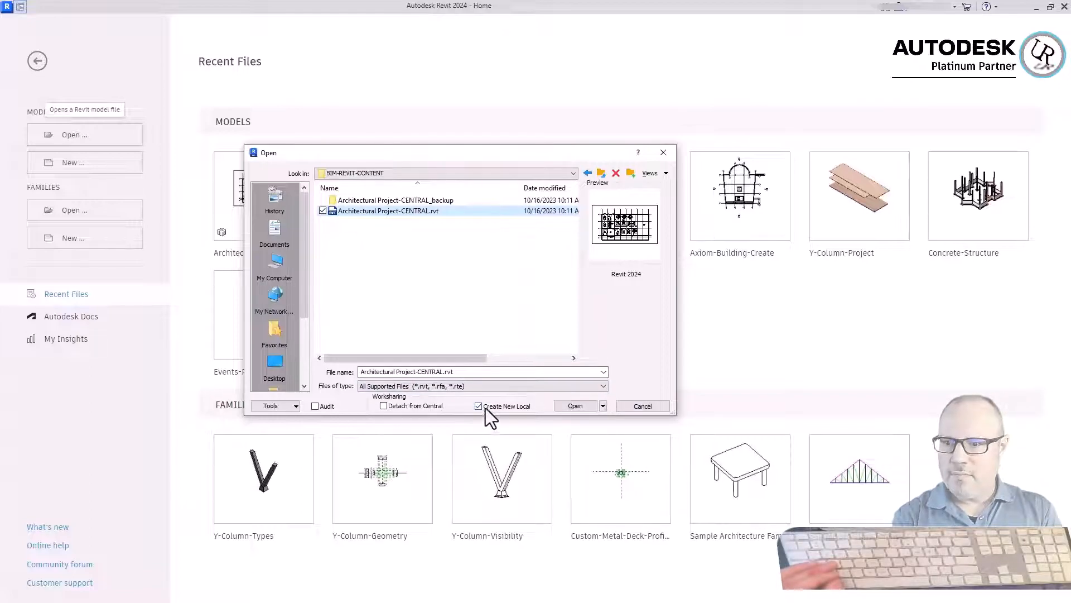
{"action": "left_click", "coordinate": [576, 405]}
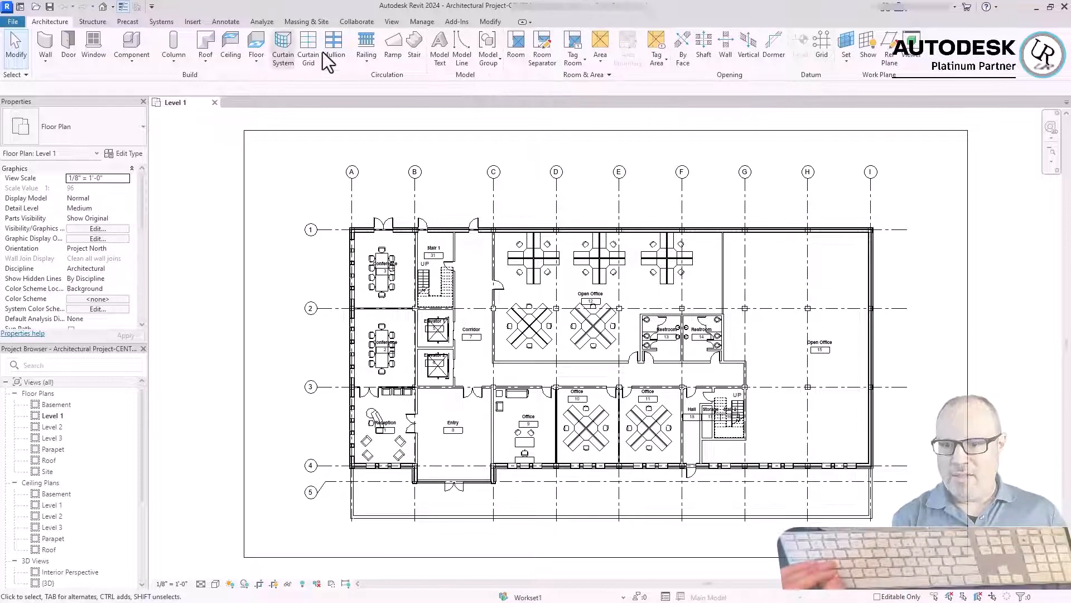
Step: Open the Synchronize and Modify Settings options and choose to relinquish user-created worksets after synchronizing
{"action": "left_click", "coordinate": [357, 21]}
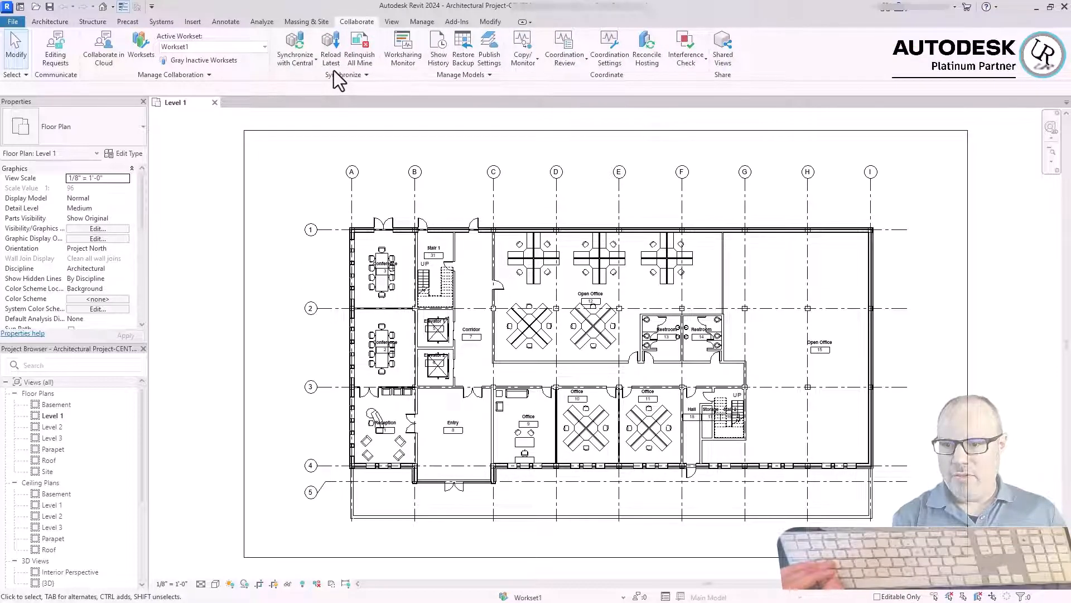
{"action": "left_click", "coordinate": [308, 59]}
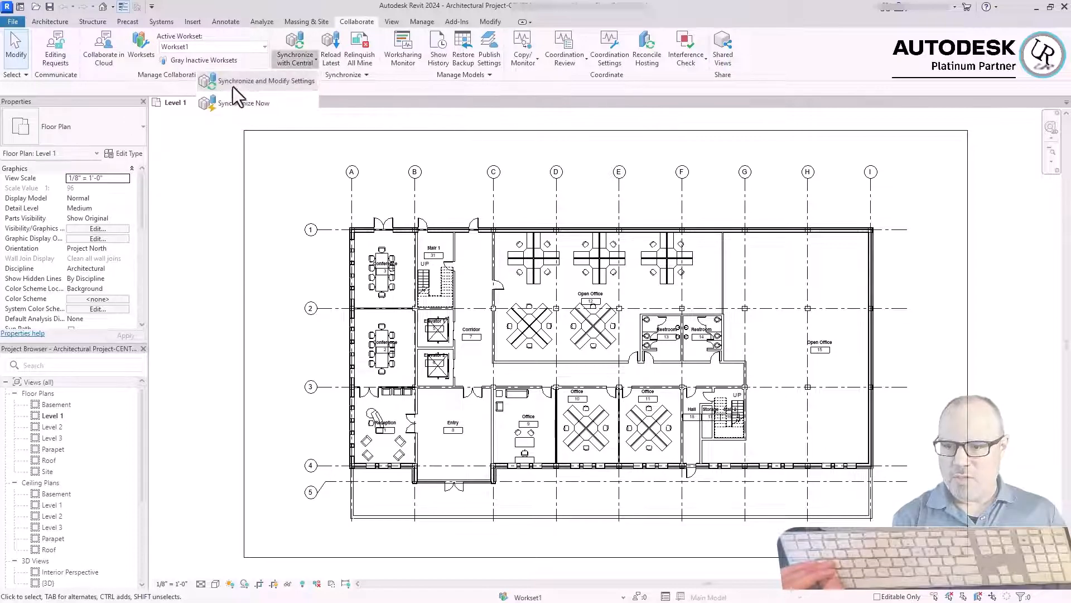
{"action": "left_click", "coordinate": [305, 80]}
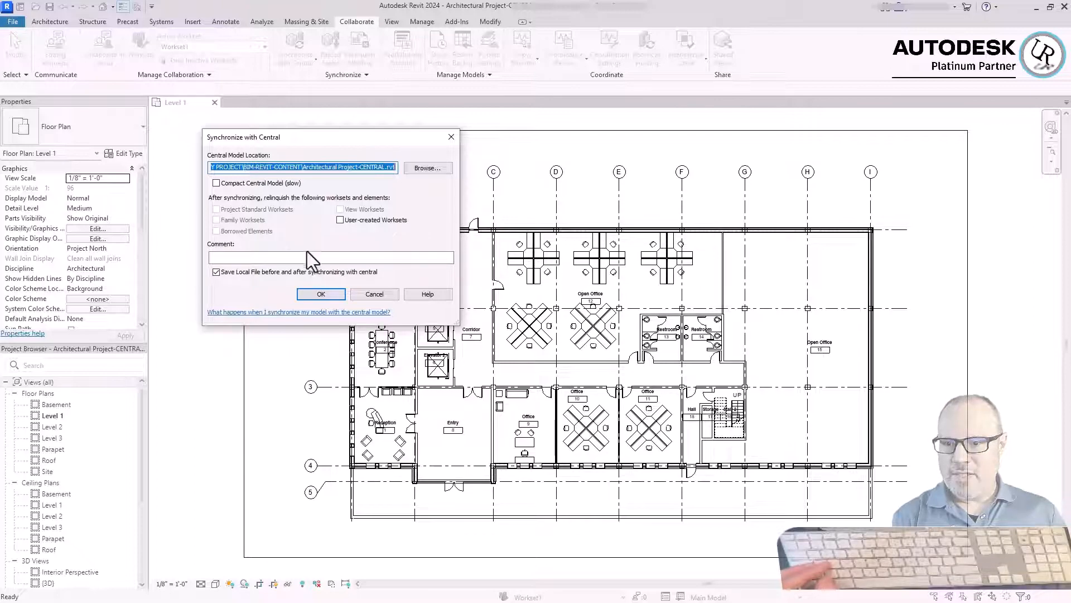
{"action": "left_click", "coordinate": [340, 220]}
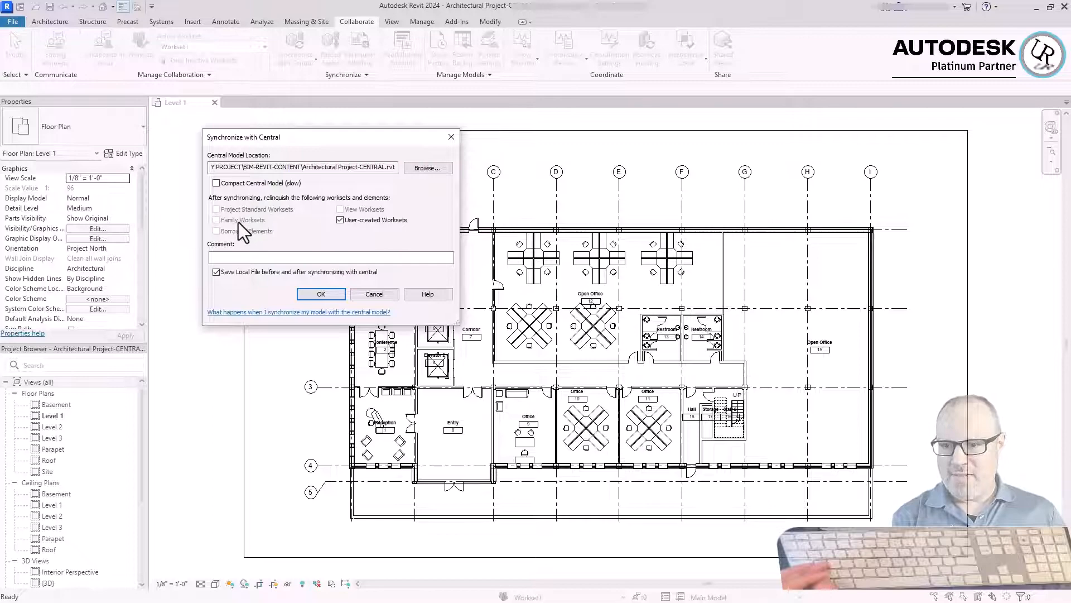
Step: Add the comment "Workets Enabled" and synchronize the local model with central
{"action": "left_click", "coordinate": [244, 257]}
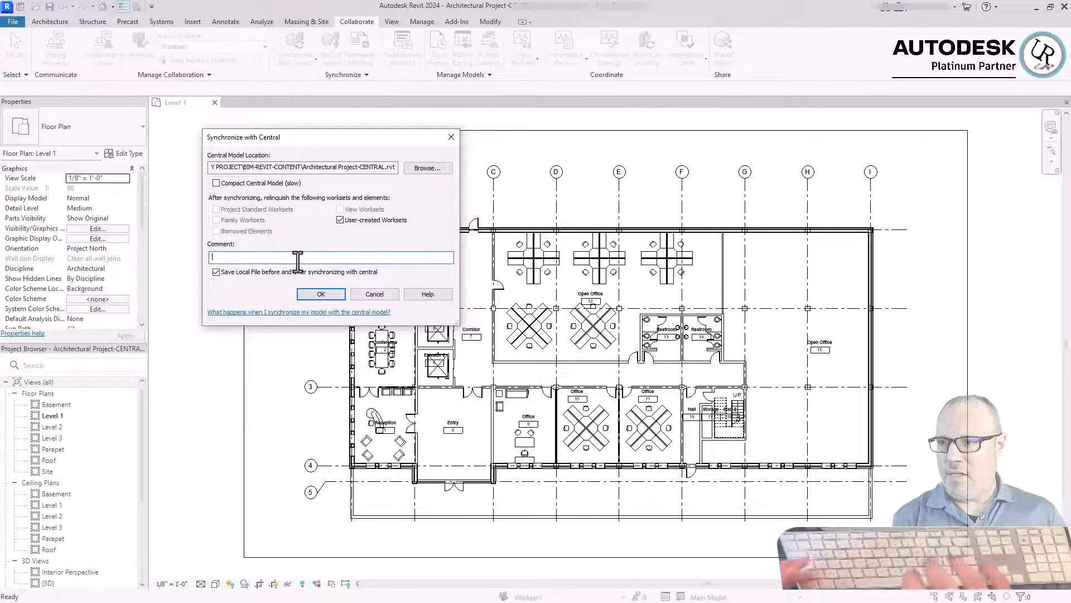
{"action": "type", "text": "Wor"}
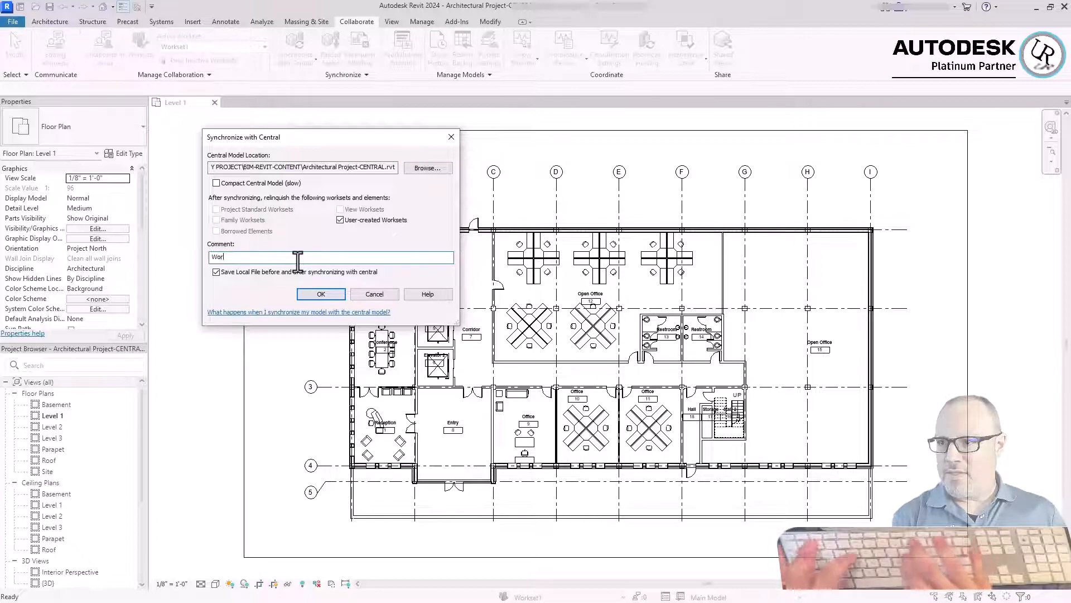
{"action": "type", "text": "kets E"}
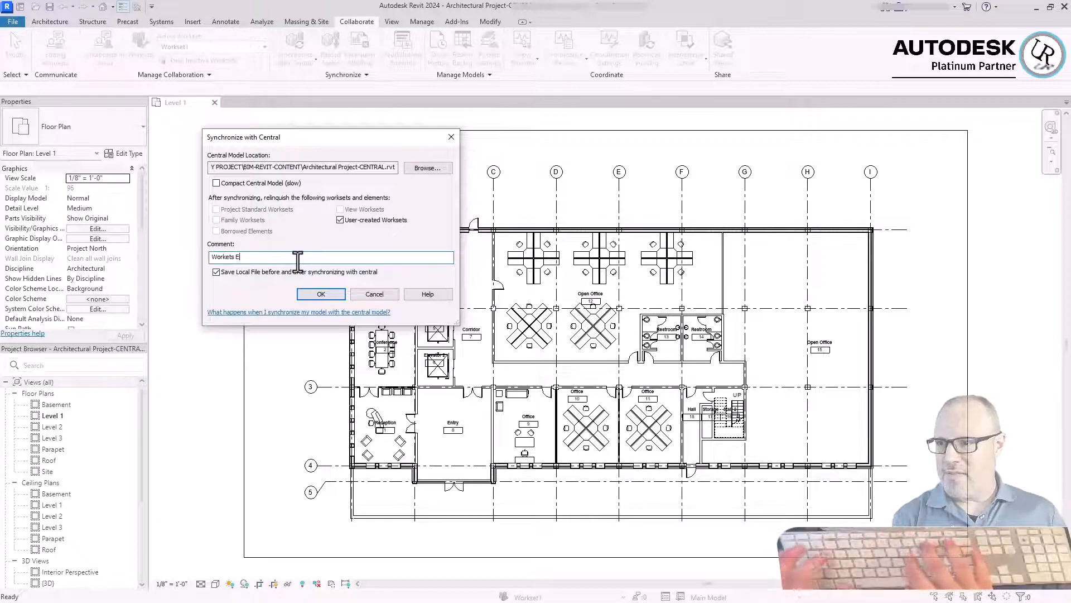
{"action": "type", "text": "nabled"}
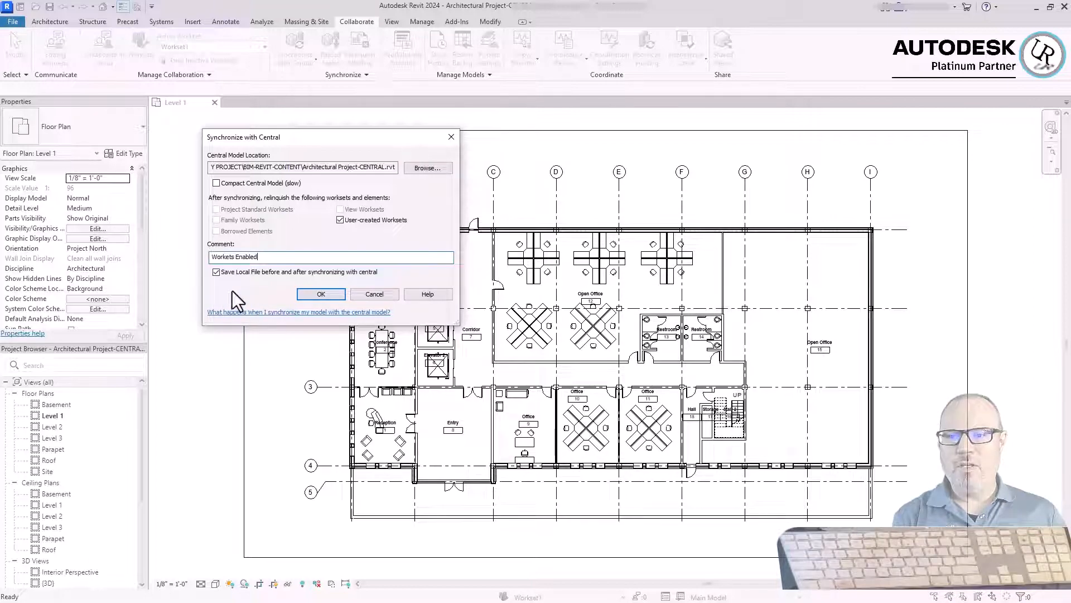
{"action": "key", "text": "Return"}
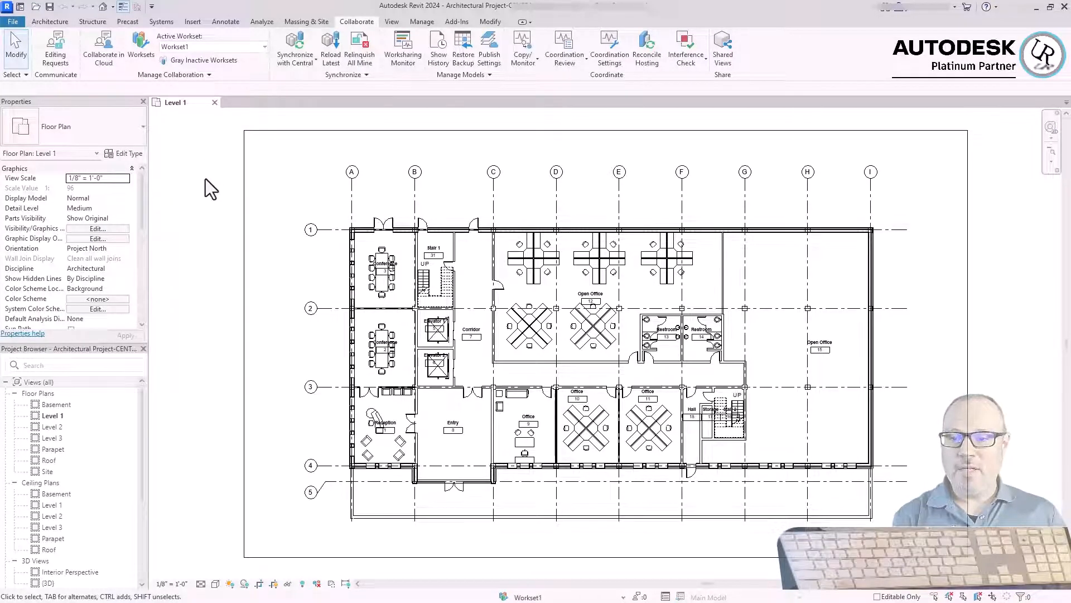
Step: Review the relinquish options in the Synchronize with Central settings again, and close them without synchronizing
{"action": "left_click", "coordinate": [297, 59]}
{"action": "left_click", "coordinate": [259, 82]}
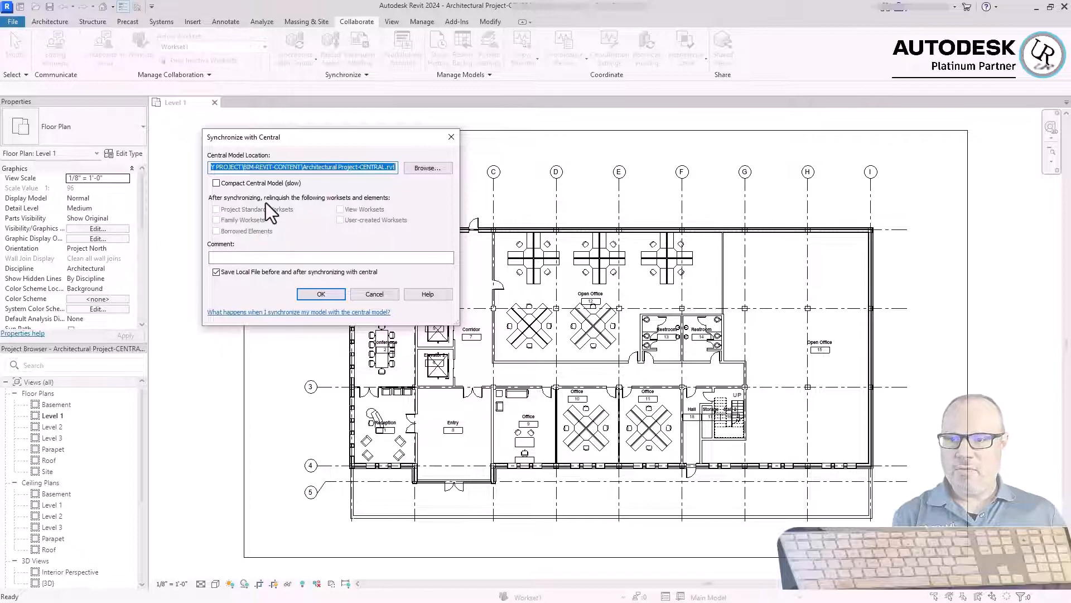
{"action": "key", "text": "Escape"}
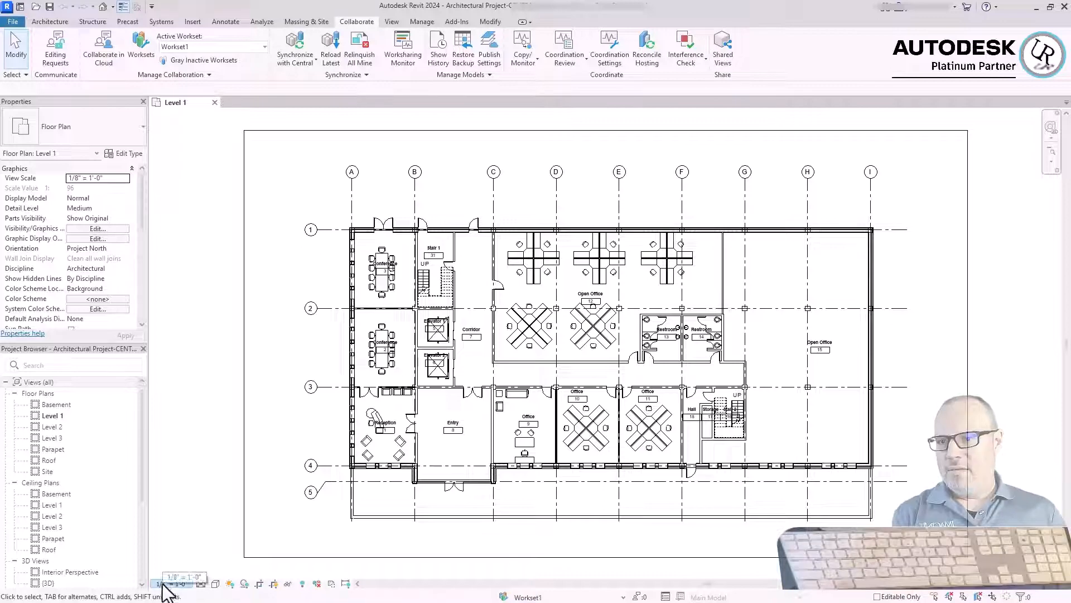
Step: Turn on the Owners worksharing display and change the upper-left chair in Conference 3 to the Chair-Corbu type
{"action": "left_click", "coordinate": [316, 583]}
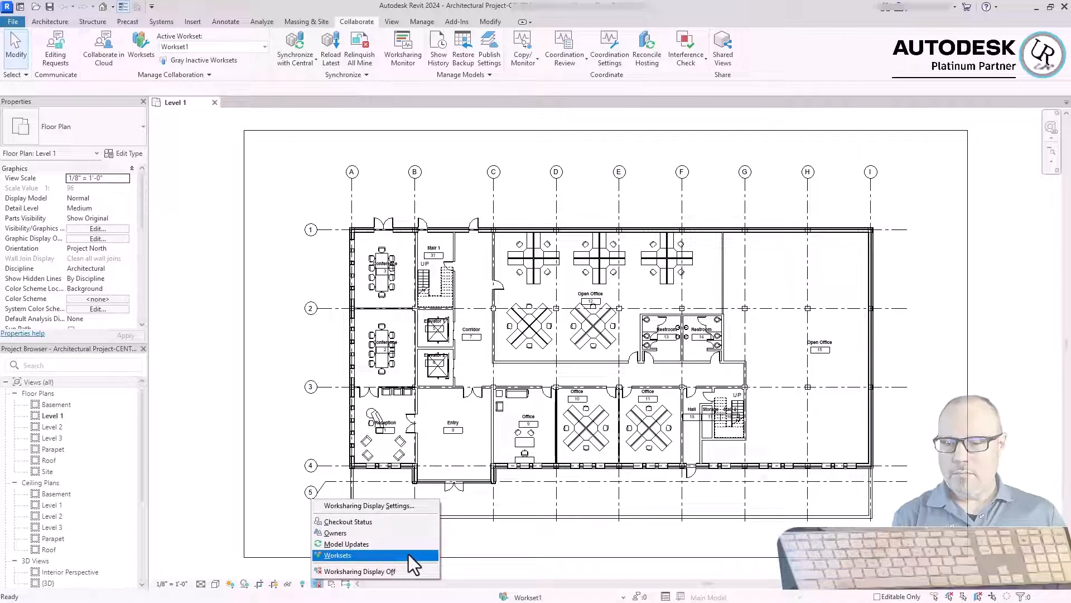
{"action": "left_click", "coordinate": [407, 534]}
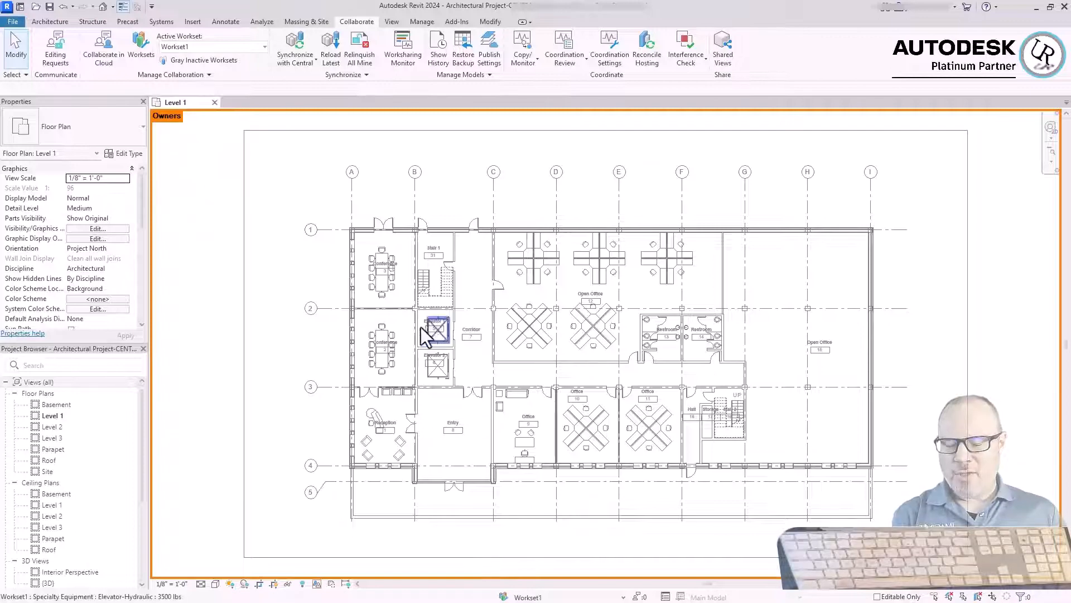
{"action": "scroll", "coordinate": [375, 262], "scroll_direction": "up", "scroll_amount": 5}
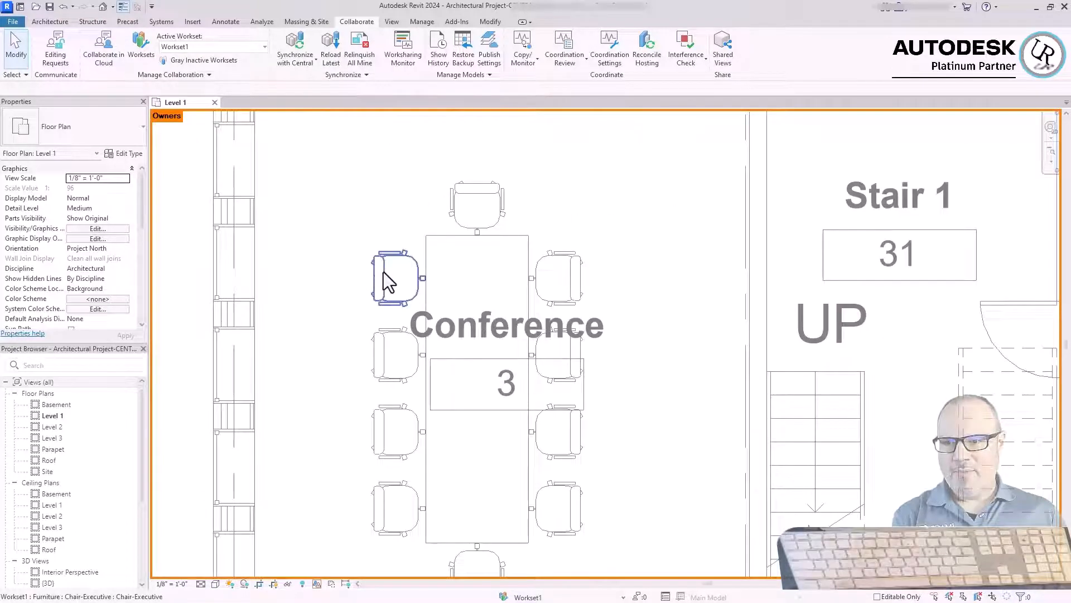
{"action": "left_click", "coordinate": [383, 274]}
{"action": "left_click", "coordinate": [81, 132]}
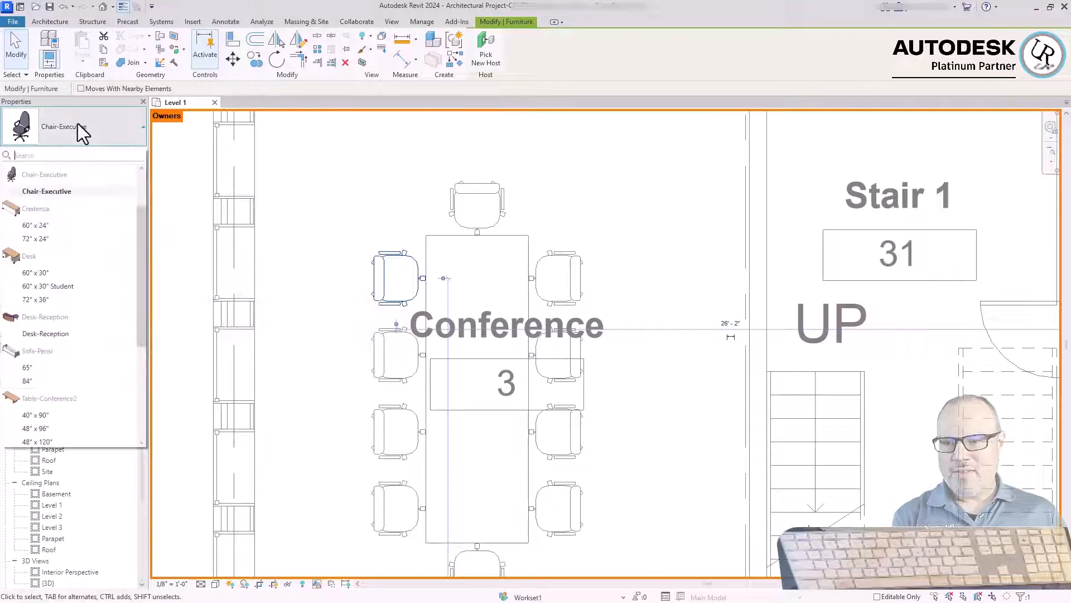
{"action": "left_click", "coordinate": [40, 192]}
{"action": "key", "text": "Escape"}
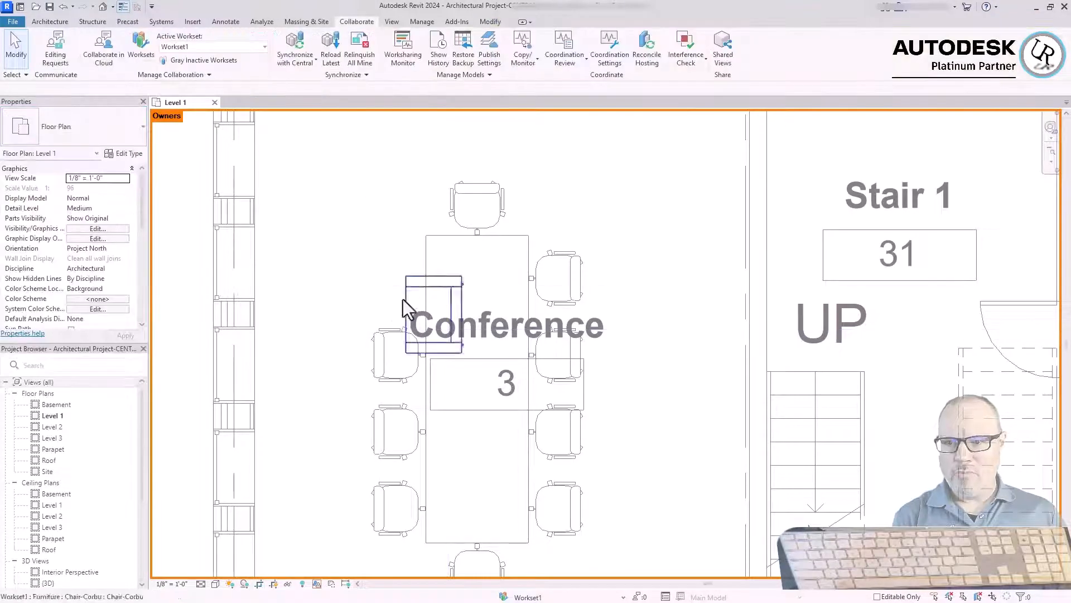
Step: Check the view's visual style options and examine the ownership highlighting on the replaced chair in Conference 3
{"action": "left_click", "coordinate": [216, 583]}
{"action": "left_click", "coordinate": [233, 572]}
{"action": "left_click", "coordinate": [215, 584]}
{"action": "left_click", "coordinate": [239, 527]}
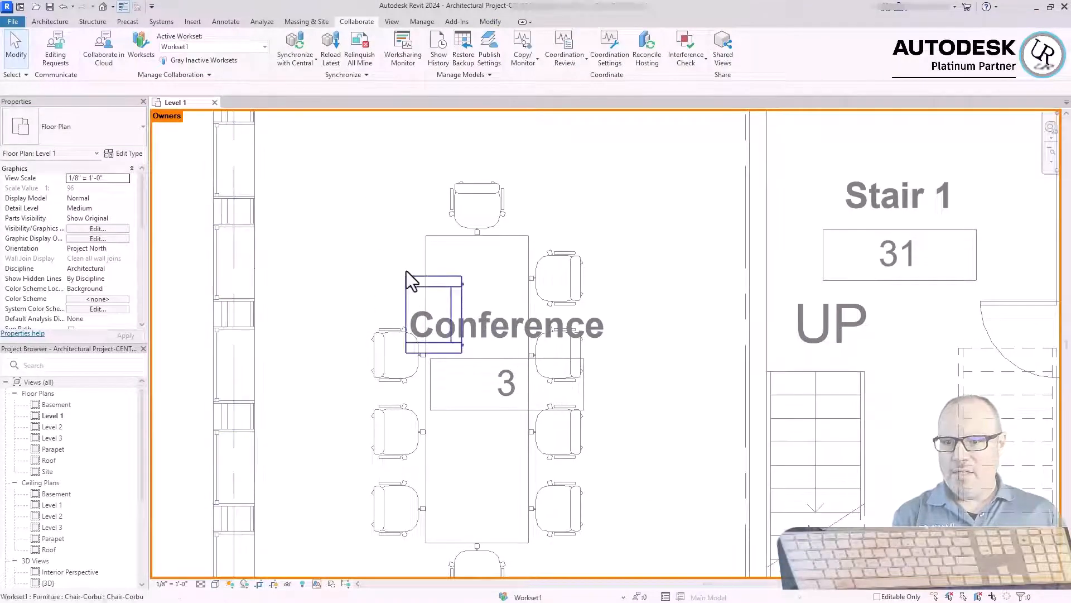
{"action": "scroll", "coordinate": [406, 270], "scroll_direction": "up", "scroll_amount": 5}
{"action": "scroll", "coordinate": [402, 366], "scroll_direction": "up", "scroll_amount": 2}
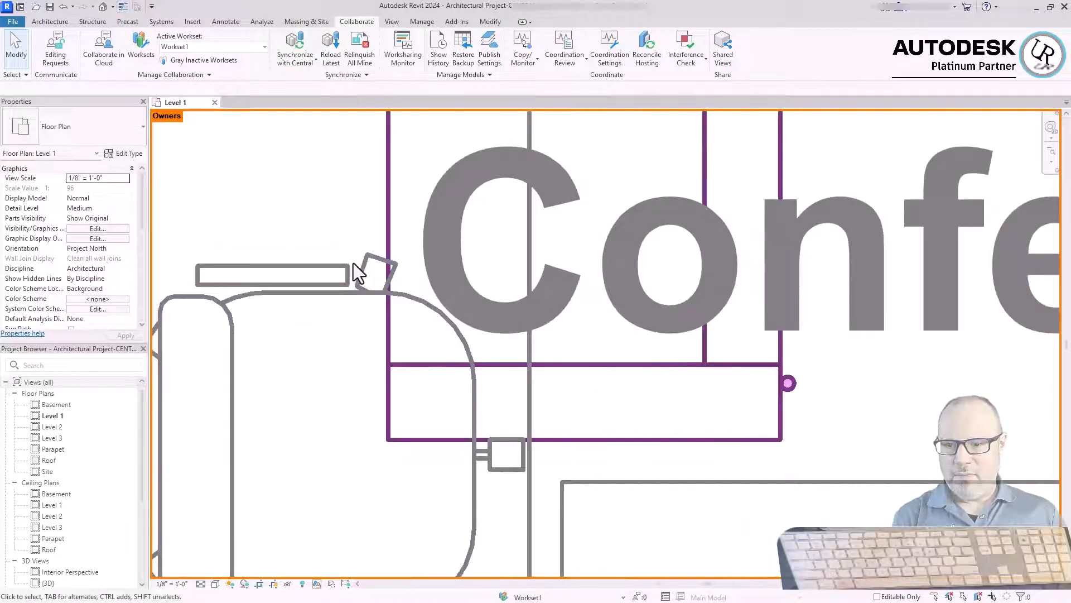
{"action": "scroll", "coordinate": [566, 495], "scroll_direction": "down", "scroll_amount": 5}
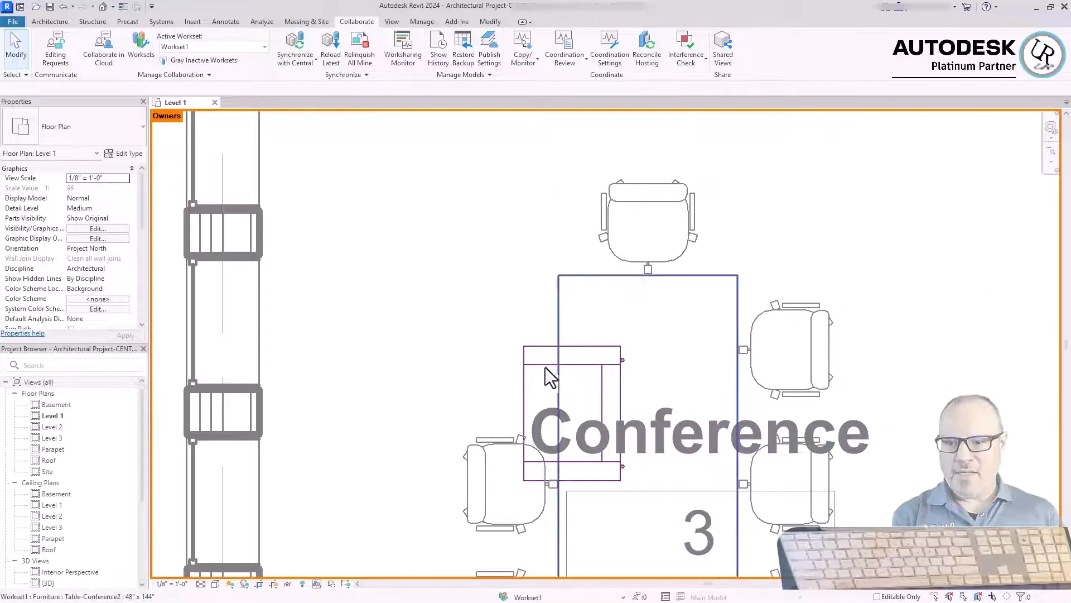
{"action": "mouse_move", "coordinate": [529, 367]}
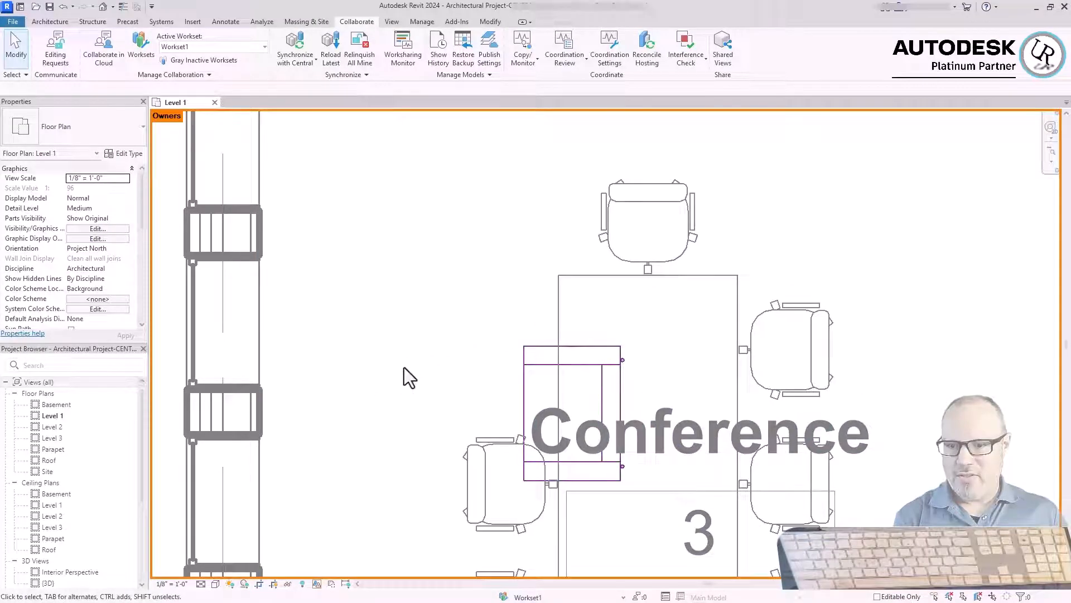
Step: Make the partition wall between the Conference 3 and Conference 2 rooms editable, and check its ownership highlighting
{"action": "scroll", "coordinate": [433, 382], "scroll_direction": "down", "scroll_amount": 5}
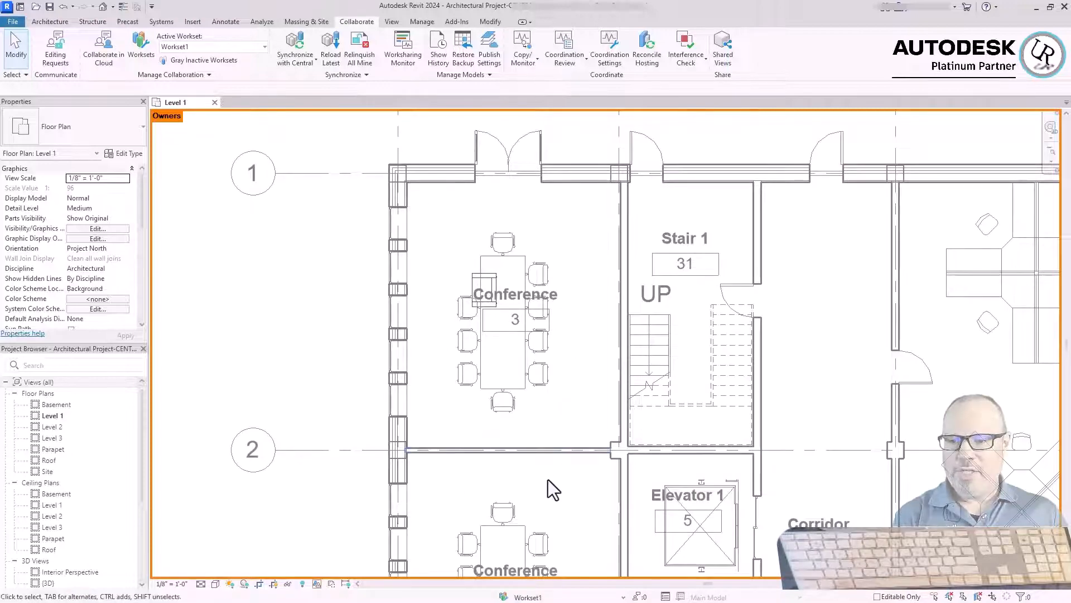
{"action": "scroll", "coordinate": [536, 454], "scroll_direction": "up", "scroll_amount": 3}
{"action": "left_click", "coordinate": [561, 427]}
{"action": "right_click", "coordinate": [561, 429]}
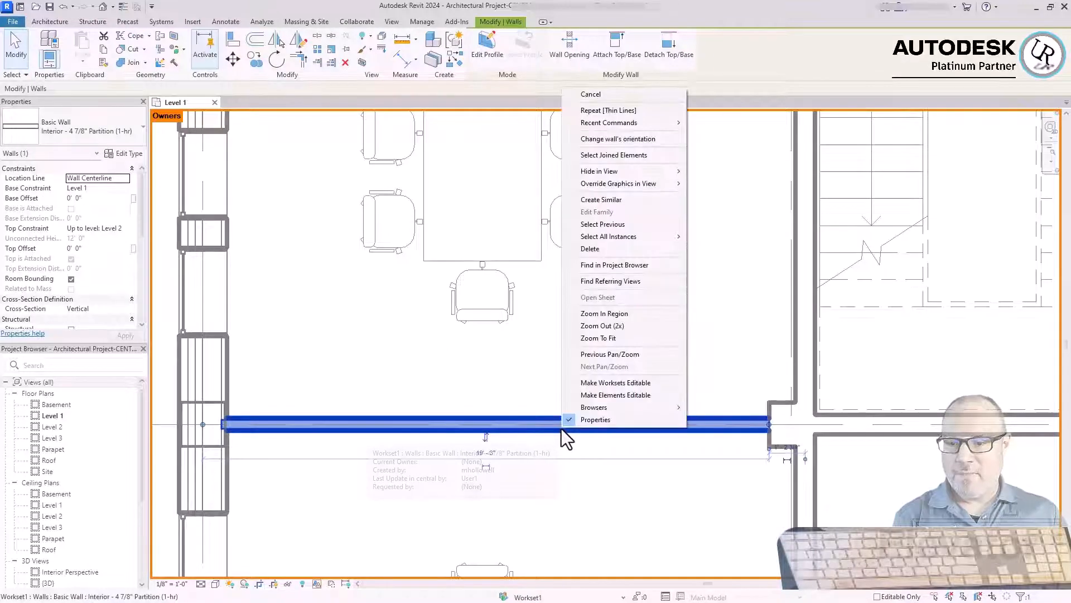
{"action": "left_click", "coordinate": [600, 396]}
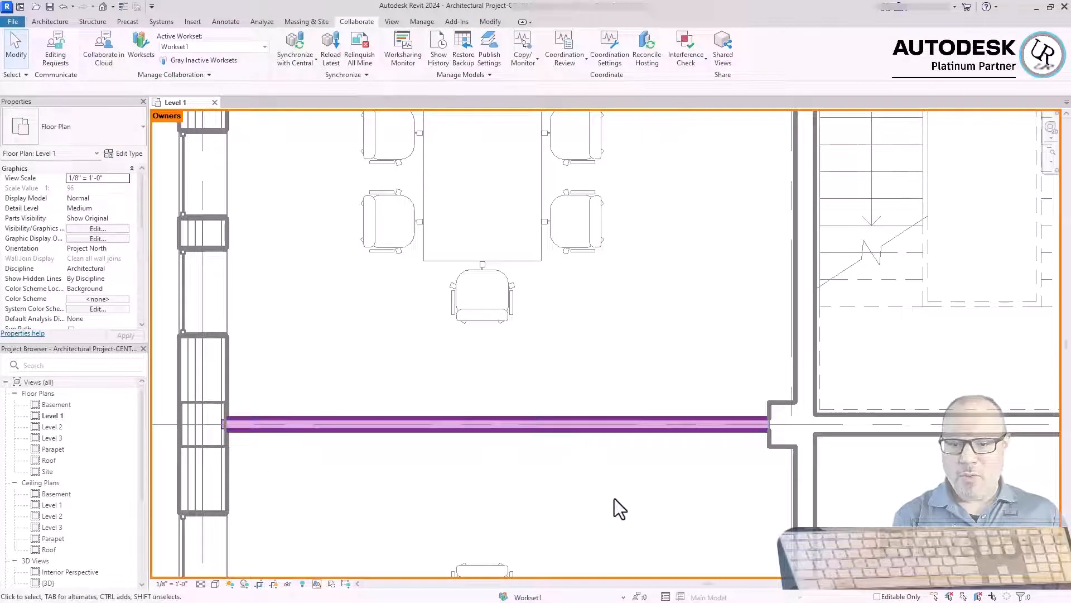
{"action": "left_click", "coordinate": [704, 429]}
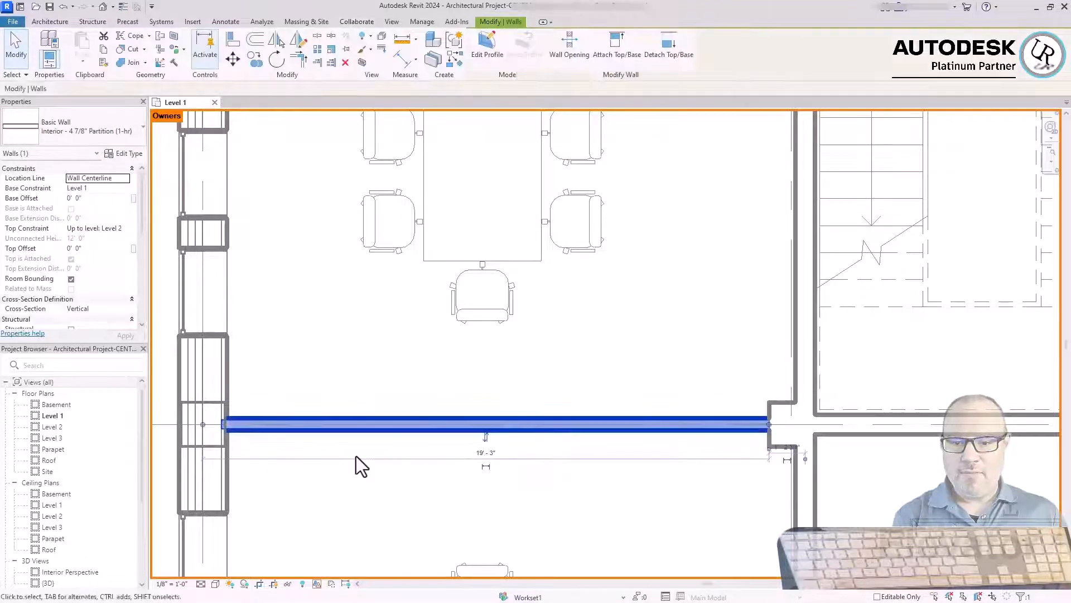
{"action": "left_click", "coordinate": [586, 541]}
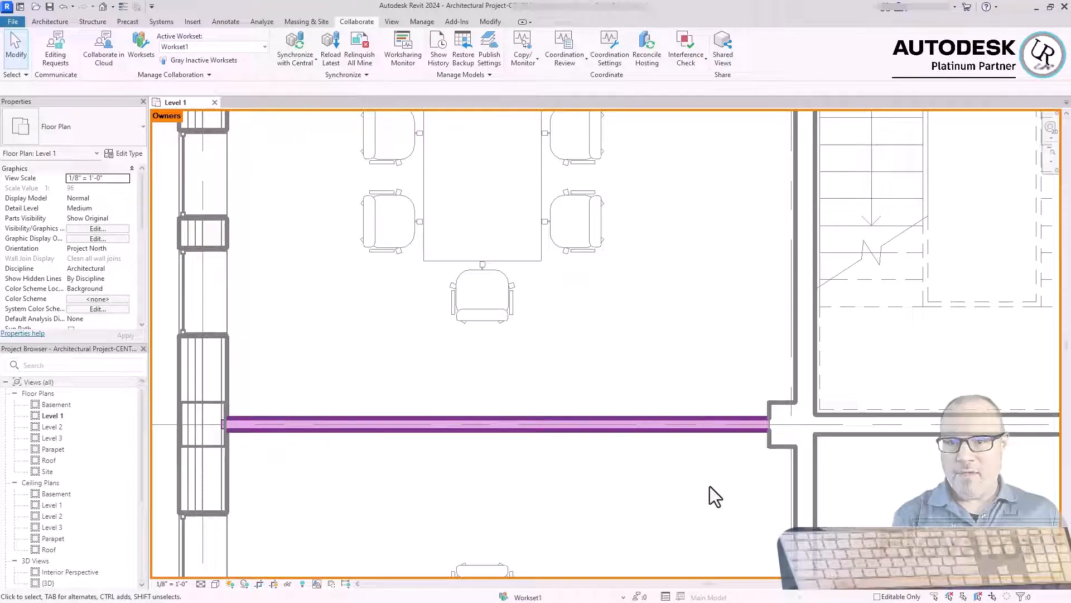
Step: Change the wall between Corridor 7 and Open Office 12 to the Generic - 12" type
{"action": "scroll", "coordinate": [712, 481], "scroll_direction": "down", "scroll_amount": 3}
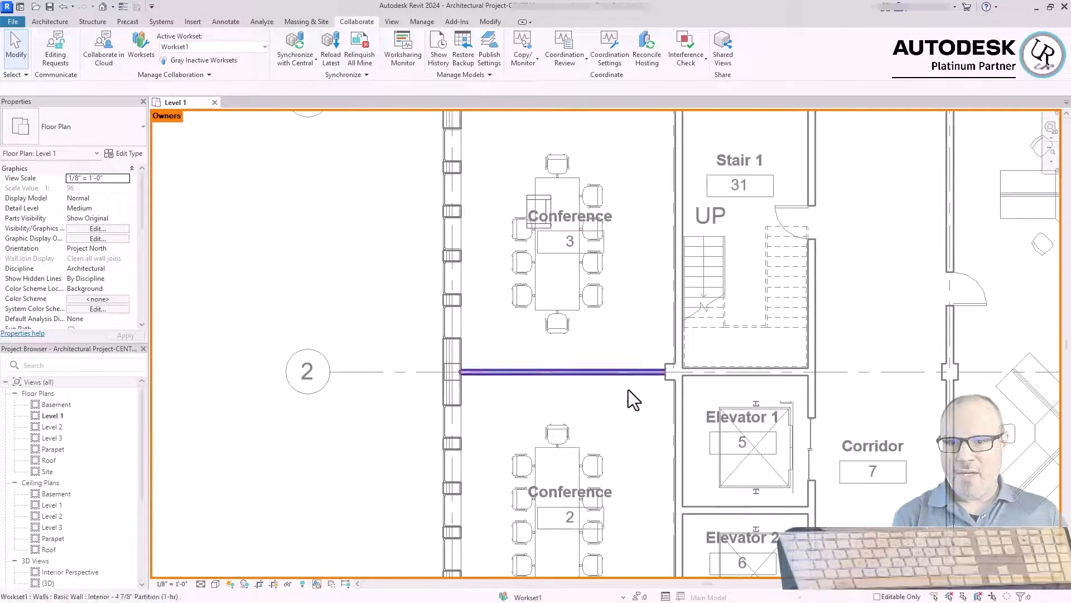
{"action": "scroll", "coordinate": [558, 402], "scroll_direction": "down", "scroll_amount": 2}
{"action": "scroll", "coordinate": [945, 232], "scroll_direction": "down", "scroll_amount": 1}
{"action": "scroll", "coordinate": [902, 239], "scroll_direction": "up", "scroll_amount": 4}
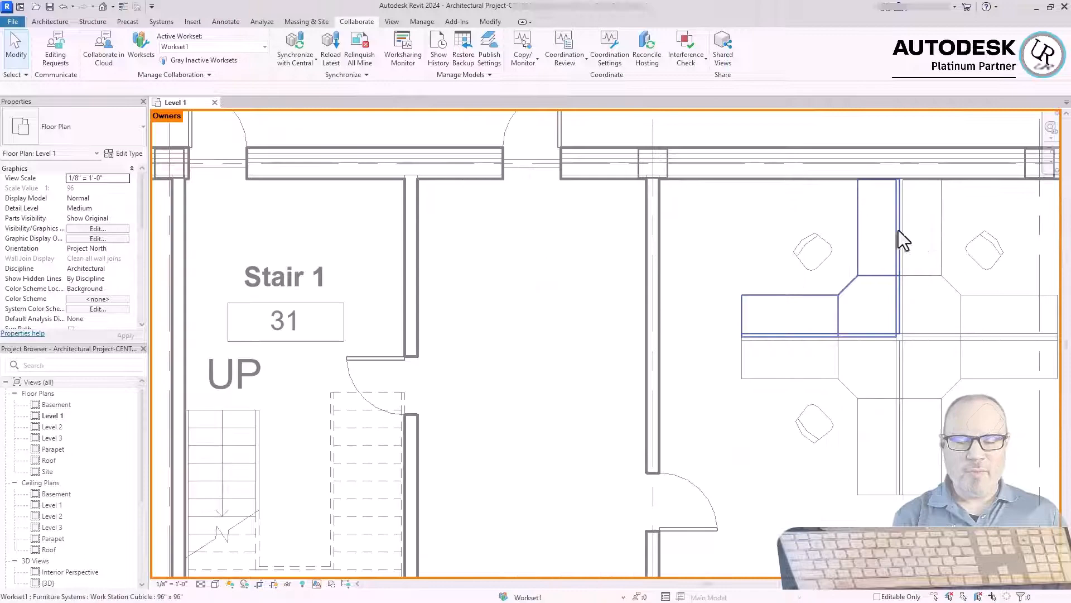
{"action": "left_click", "coordinate": [653, 246]}
{"action": "left_click", "coordinate": [90, 130]}
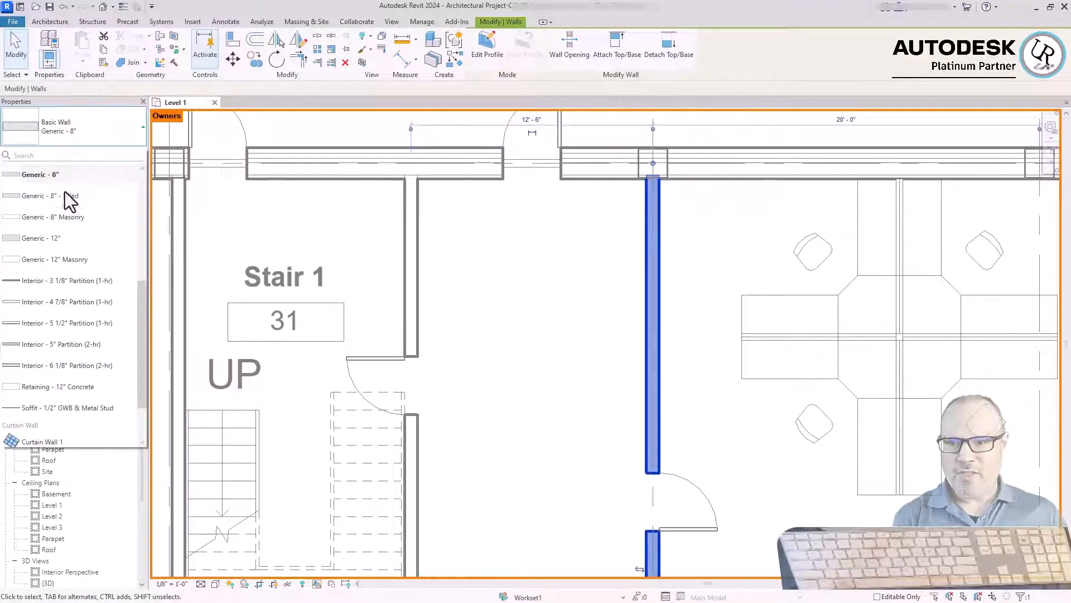
{"action": "left_click", "coordinate": [70, 196]}
{"action": "key", "text": "Escape"}
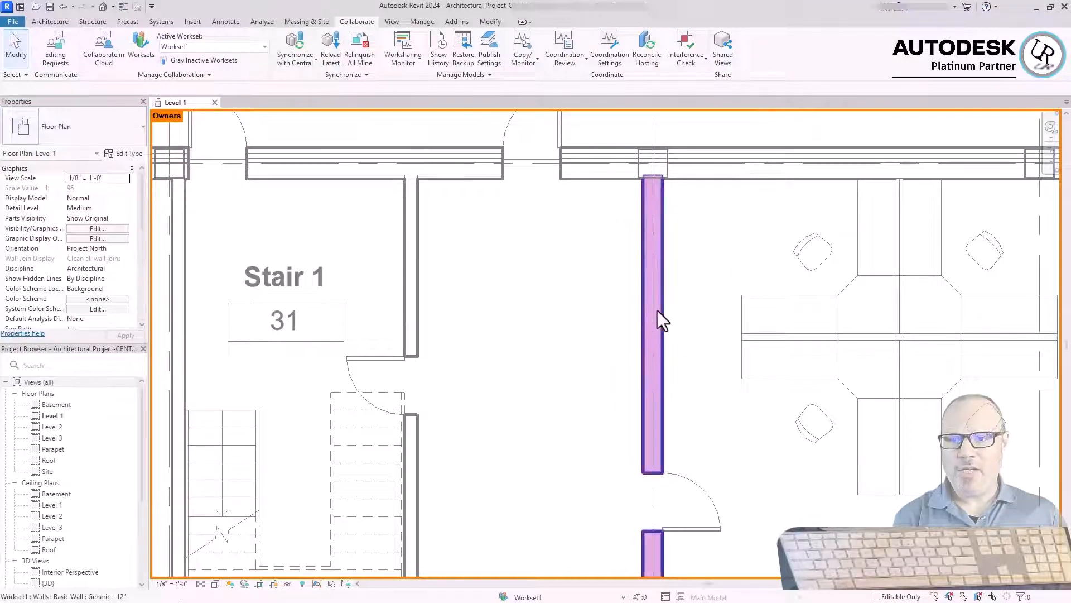
Step: Switch the Level 1 plan's worksharing display from Owners to Worksets
{"action": "scroll", "coordinate": [900, 282], "scroll_direction": "down", "scroll_amount": 5}
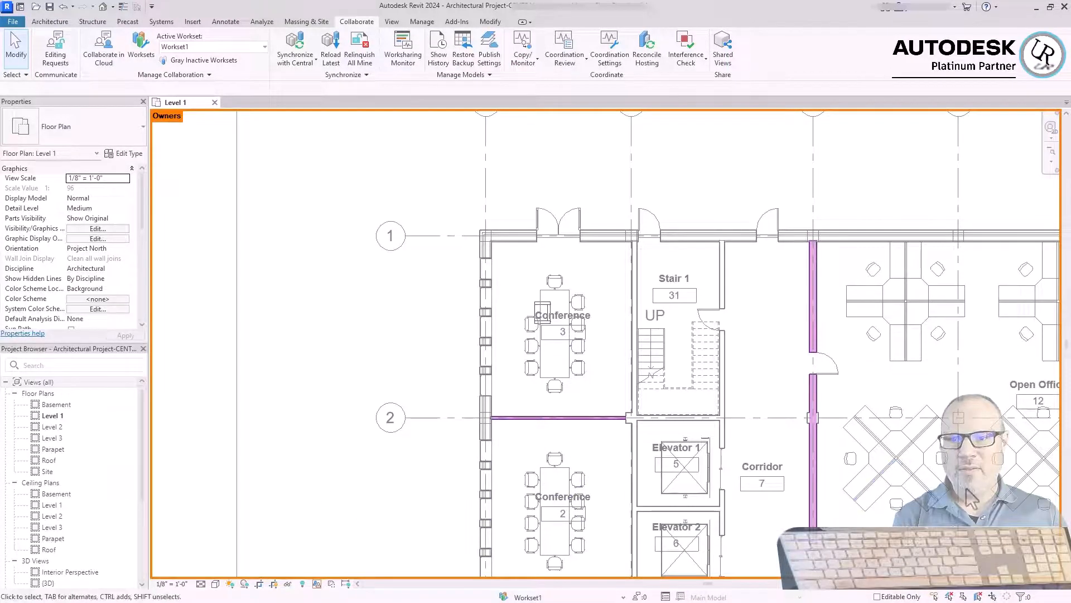
{"action": "scroll", "coordinate": [968, 499], "scroll_direction": "up", "scroll_amount": 3}
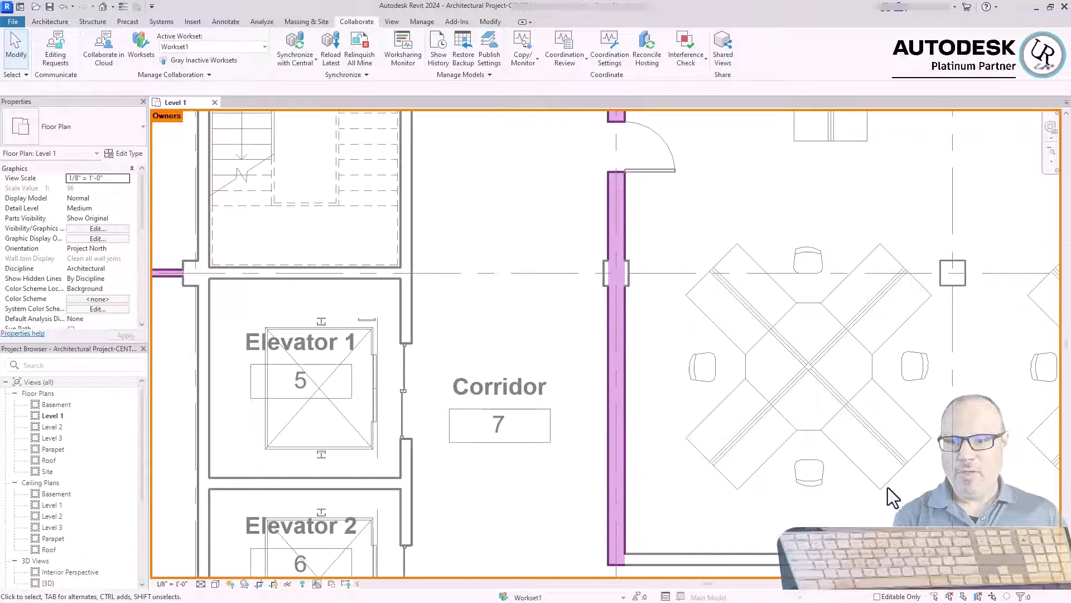
{"action": "mouse_move", "coordinate": [891, 496]}
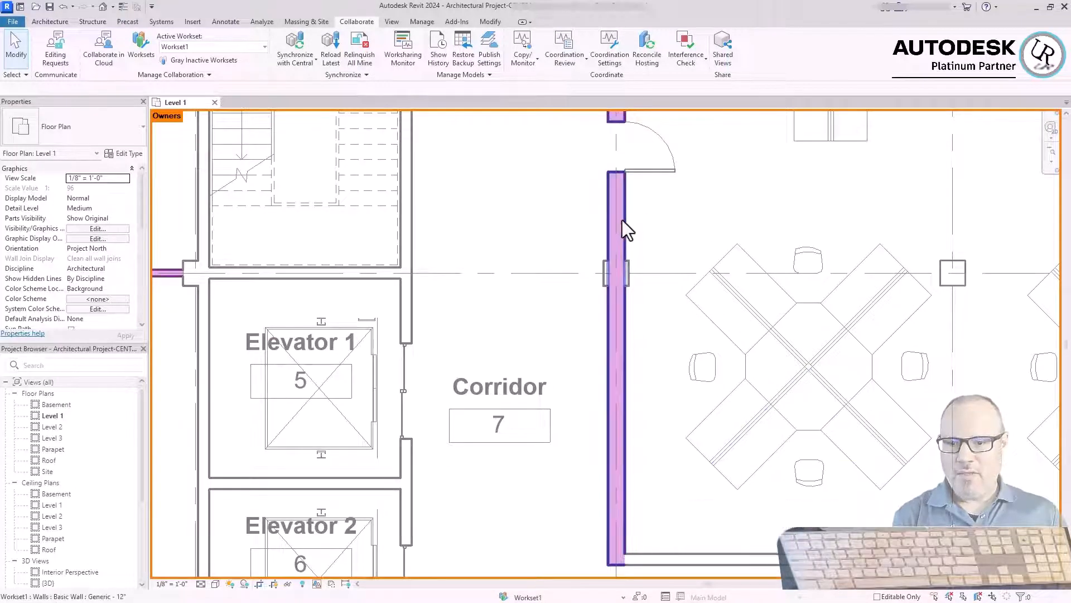
{"action": "mouse_move", "coordinate": [622, 221]}
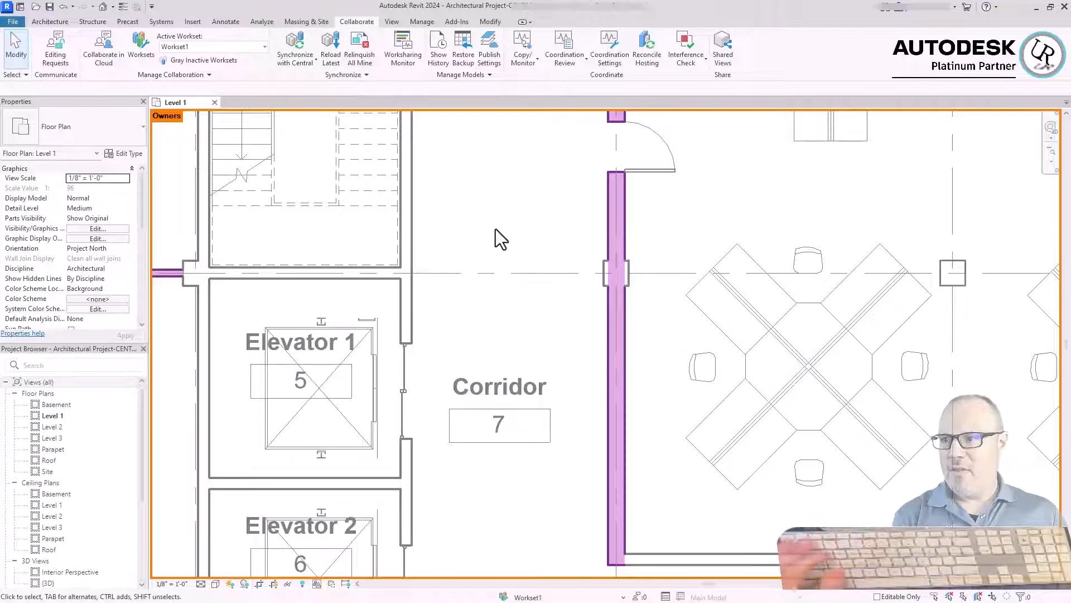
{"action": "scroll", "coordinate": [843, 371], "scroll_direction": "down", "scroll_amount": 3}
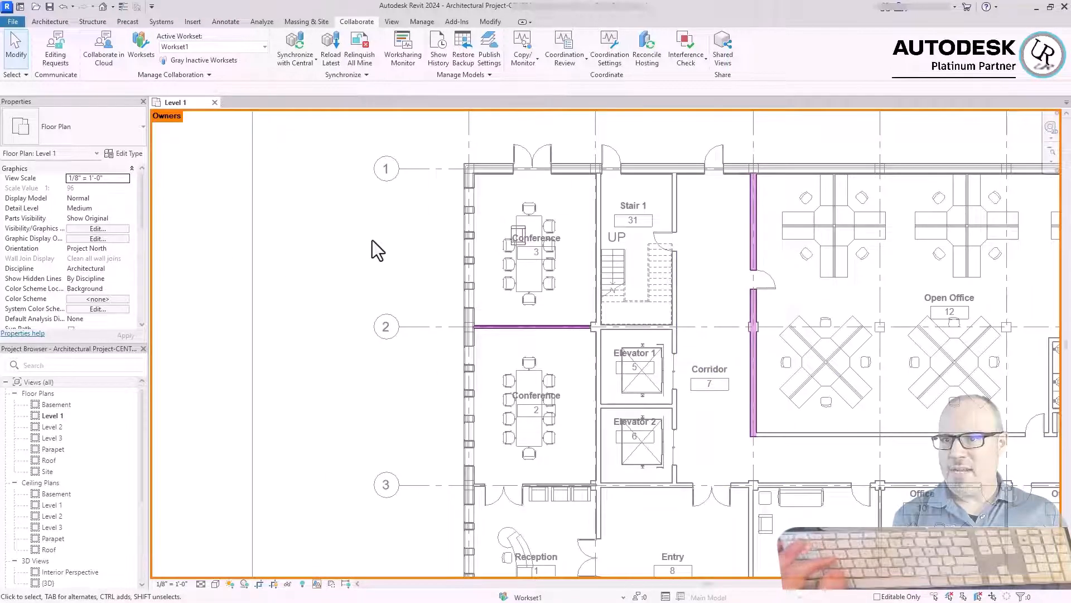
{"action": "left_click", "coordinate": [316, 584]}
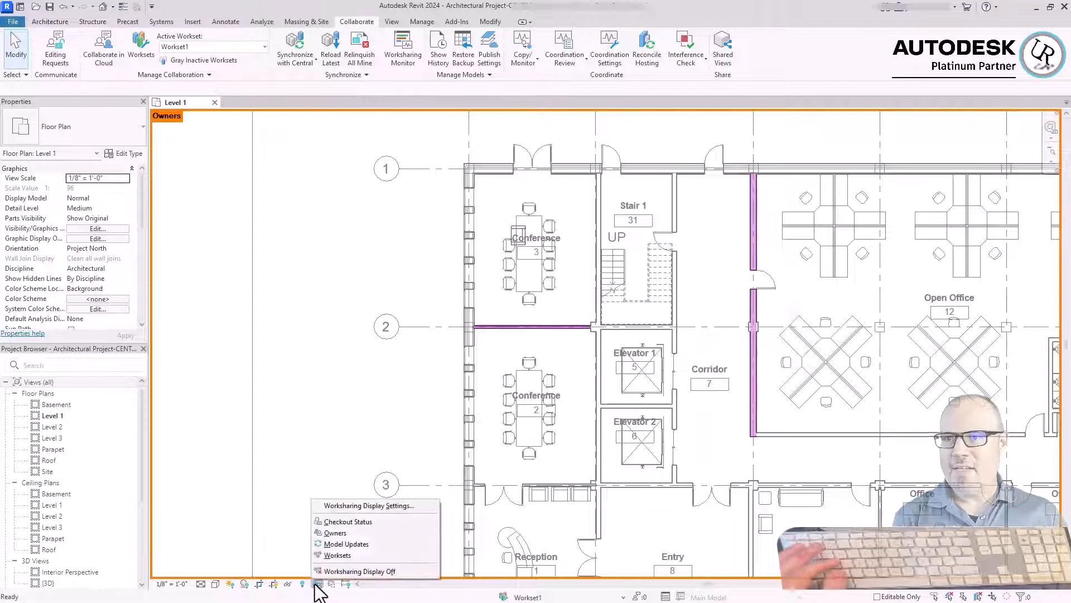
{"action": "left_click", "coordinate": [338, 555]}
{"action": "scroll", "coordinate": [297, 309], "scroll_direction": "down", "scroll_amount": 3}
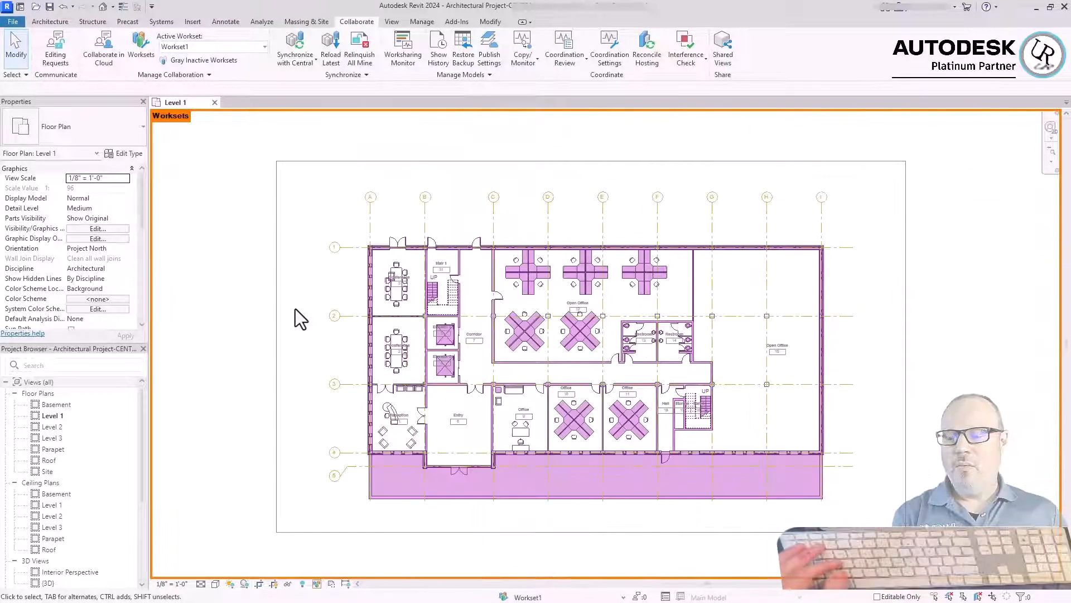
{"action": "scroll", "coordinate": [447, 484], "scroll_direction": "up", "scroll_amount": 1}
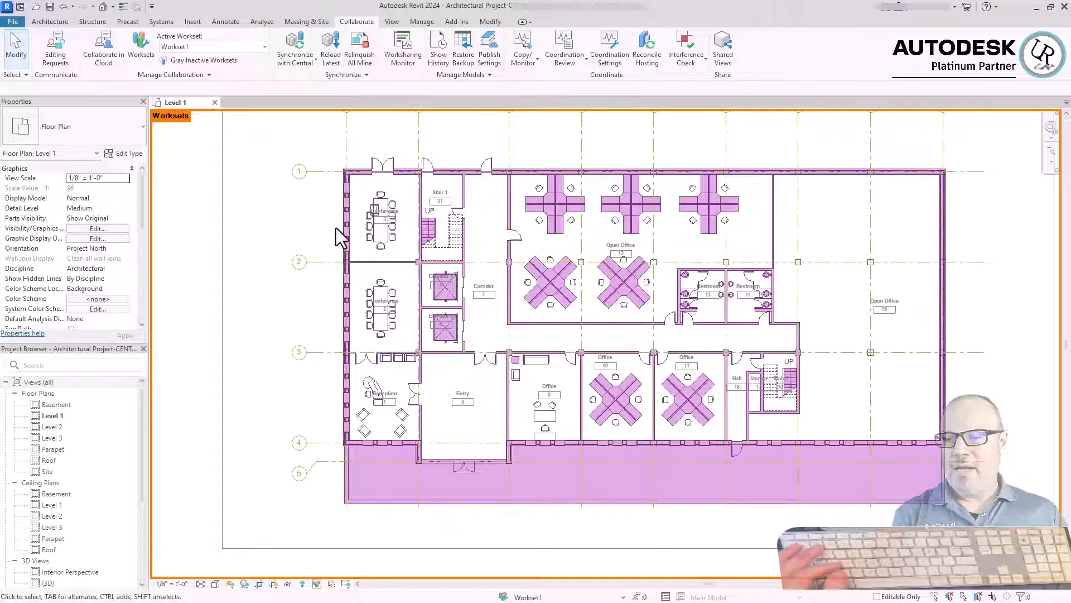
Step: In the Level 1 visibility overrides, hide the CORE, EXTERIOR, FURNITURE, INTERIOR and Shared Levels and Grids worksets, leaving Workset1 on its global setting
{"action": "key", "text": "v"}
{"action": "key", "text": "g"}
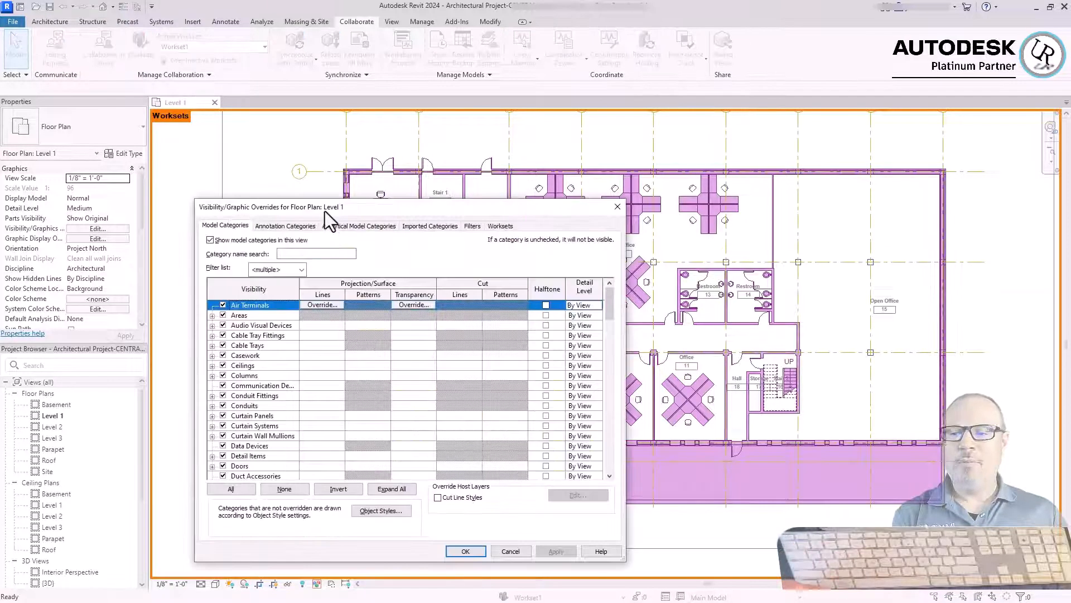
{"action": "left_click_drag", "start_coordinate": [324, 211], "coordinate": [323, 180]}
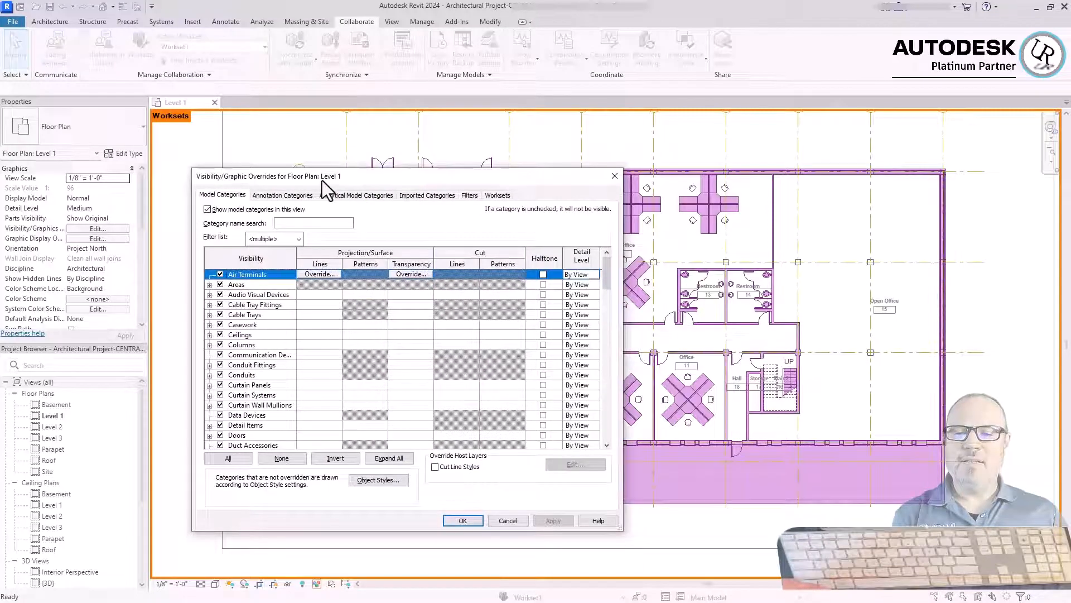
{"action": "left_click", "coordinate": [496, 196]}
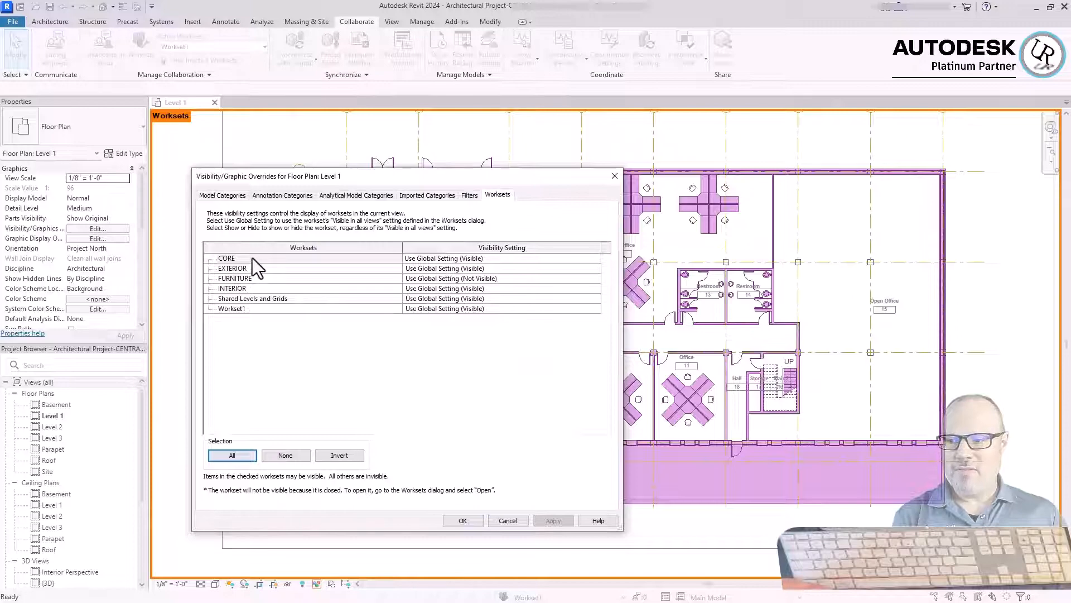
{"action": "left_click", "coordinate": [484, 259]}
{"action": "left_click", "coordinate": [594, 259]}
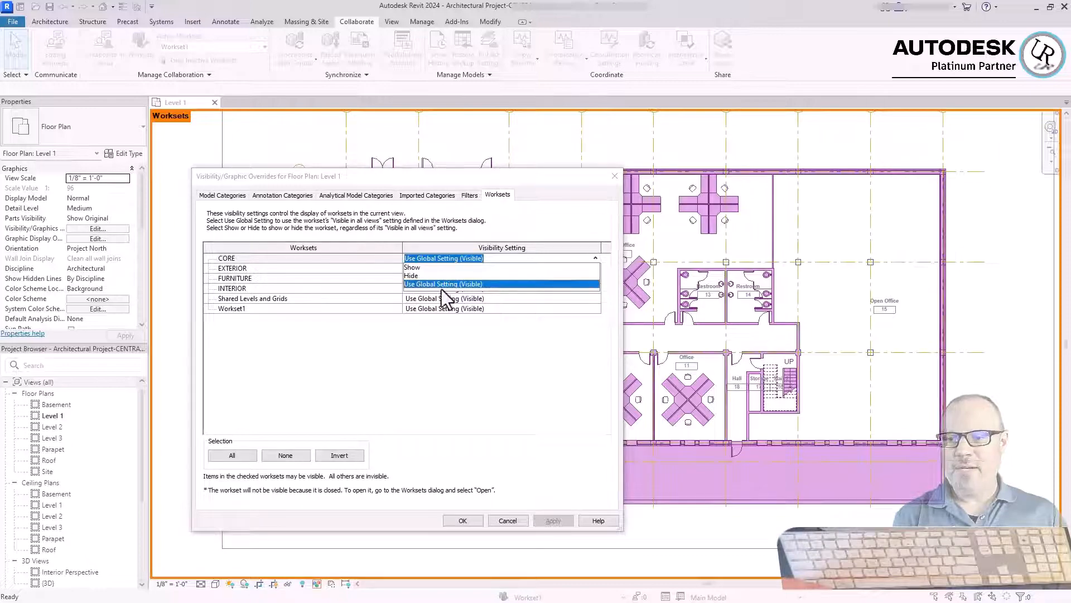
{"action": "left_click", "coordinate": [262, 299]}
{"action": "left_click", "coordinate": [323, 258], "text": "shift"}
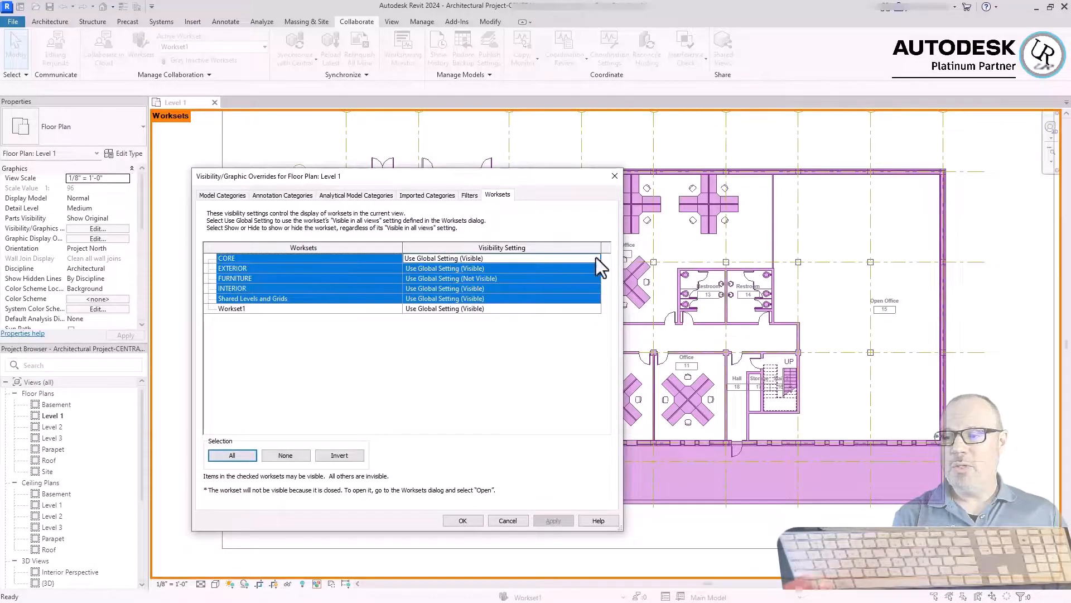
{"action": "left_click", "coordinate": [596, 257]}
{"action": "left_click", "coordinate": [487, 286]}
{"action": "left_click", "coordinate": [275, 308]}
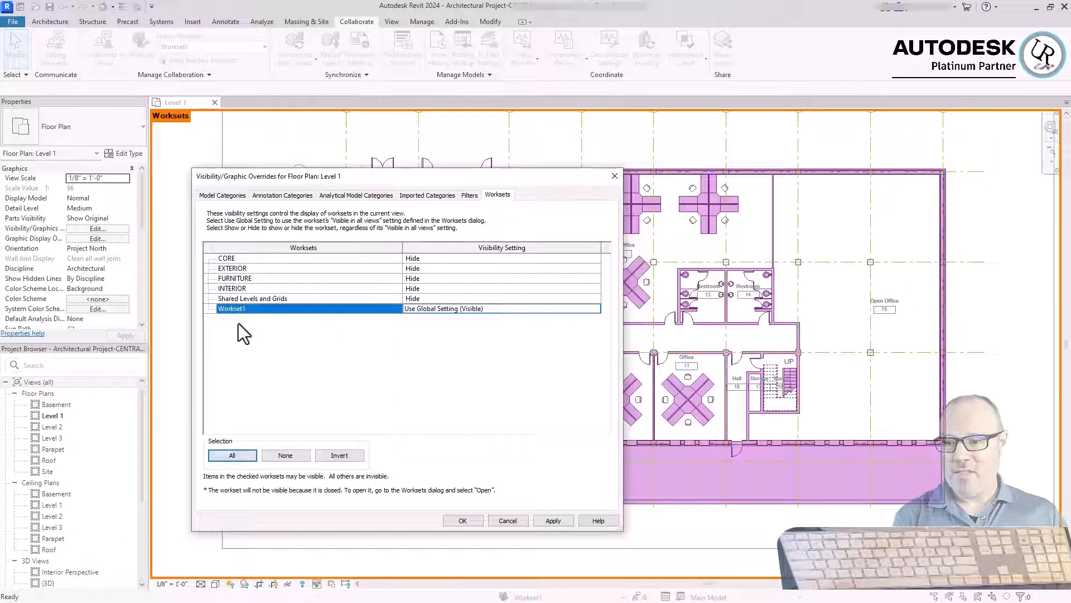
{"action": "left_click", "coordinate": [496, 518]}
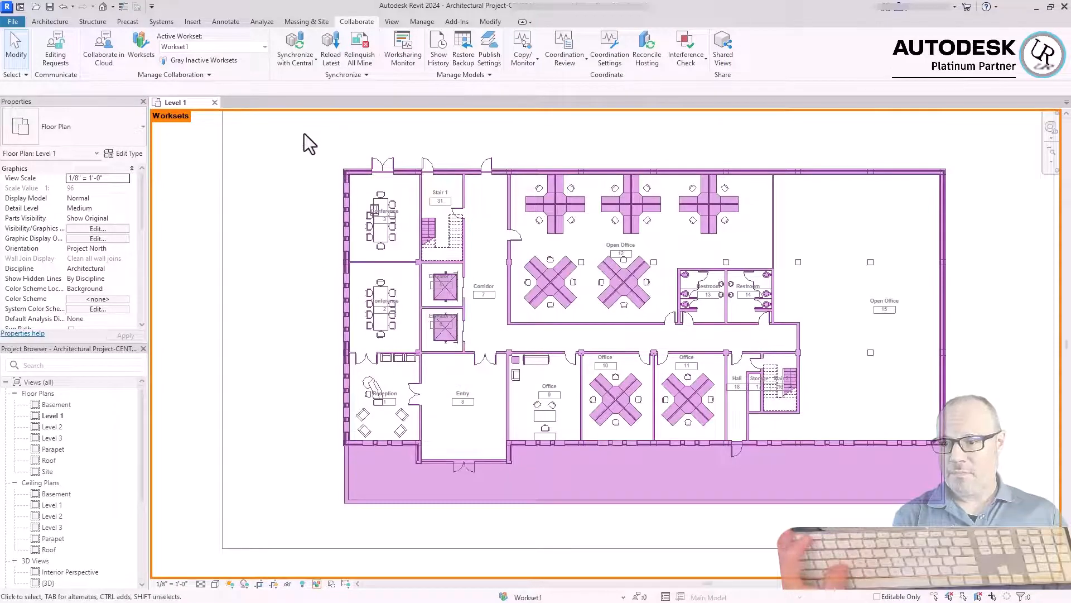
Step: Assign the north exterior wall with its doors and columns to the EXTERIOR workset
{"action": "left_click_drag", "start_coordinate": [304, 132], "coordinate": [1029, 185]}
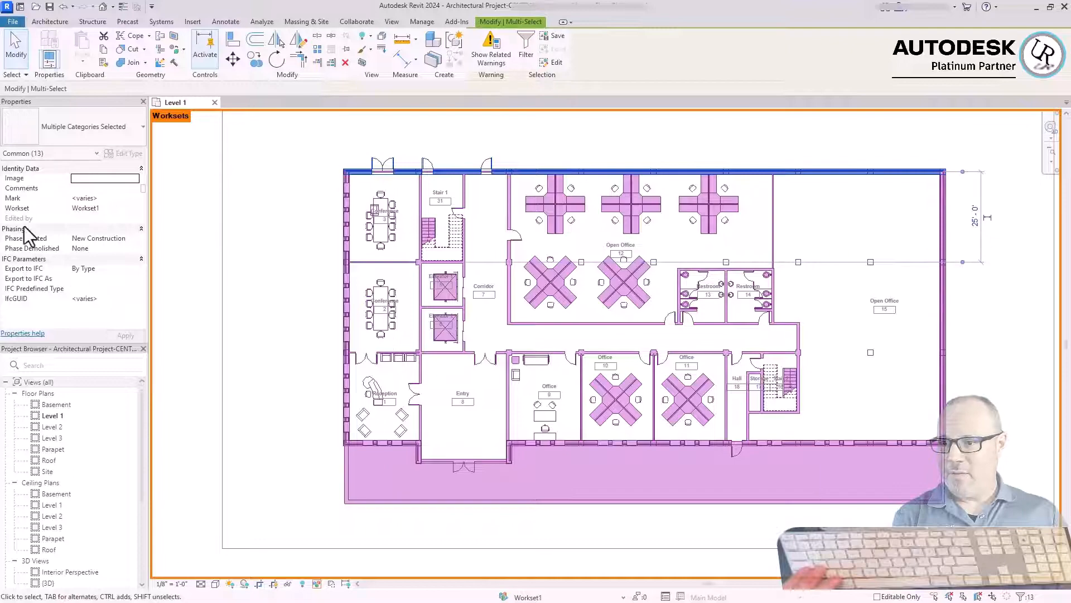
{"action": "left_click", "coordinate": [84, 208]}
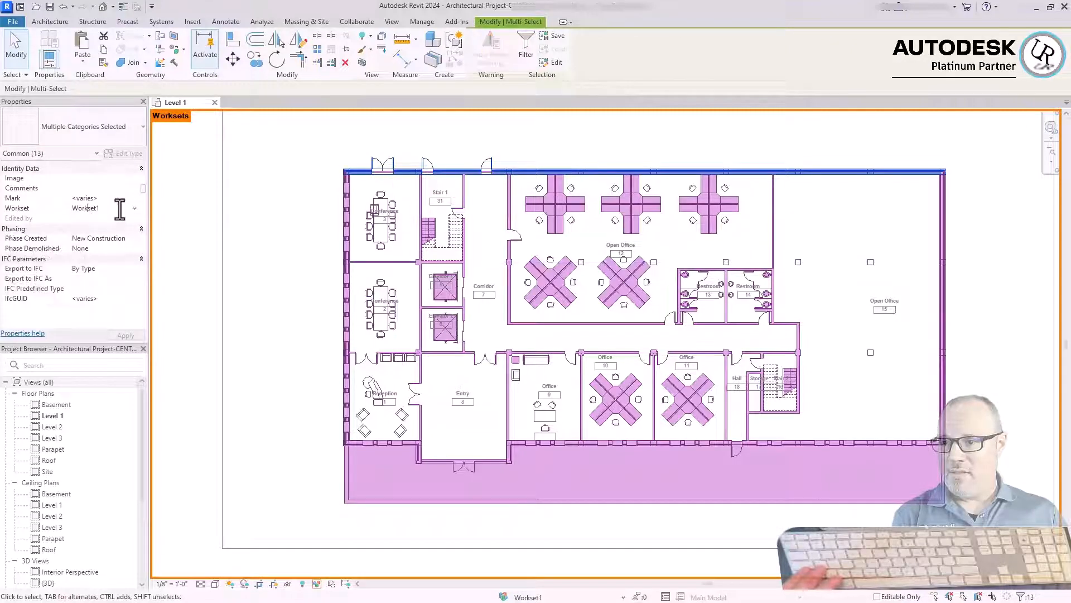
{"action": "left_click", "coordinate": [135, 209]}
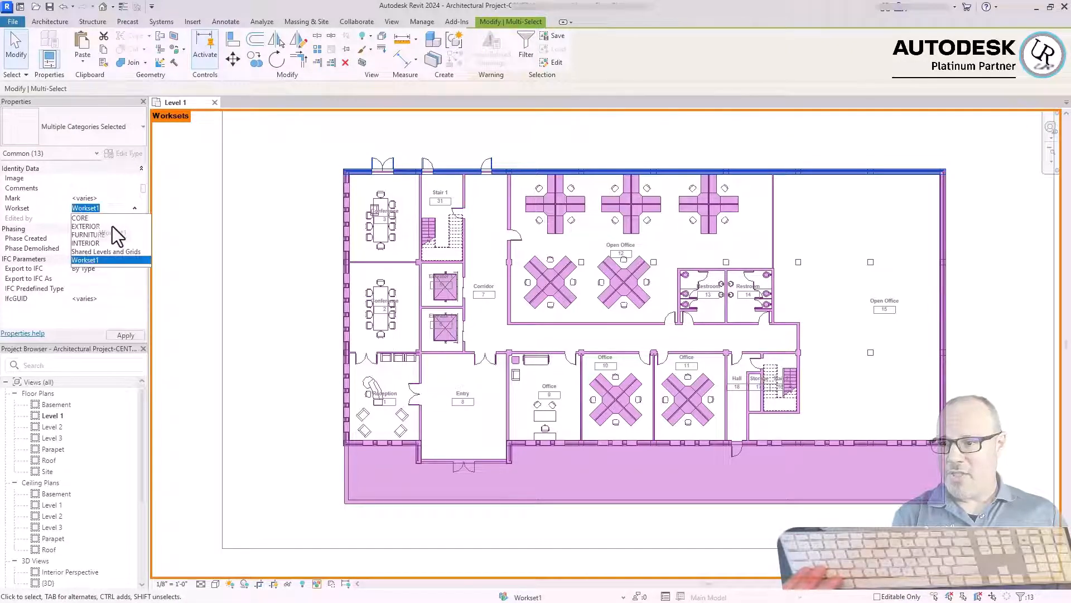
{"action": "left_click", "coordinate": [84, 226]}
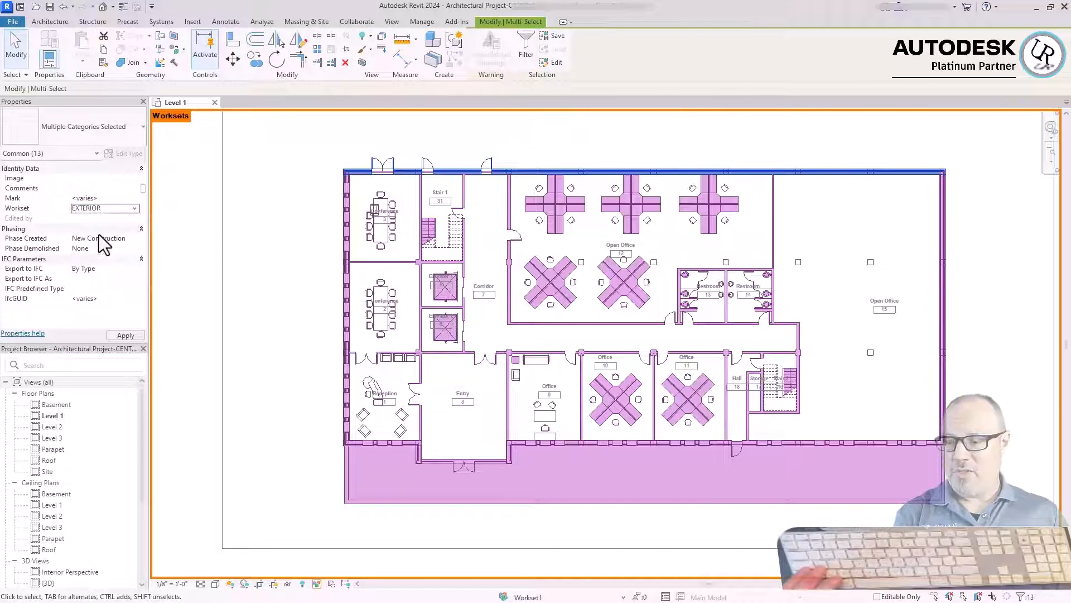
{"action": "left_click", "coordinate": [173, 249]}
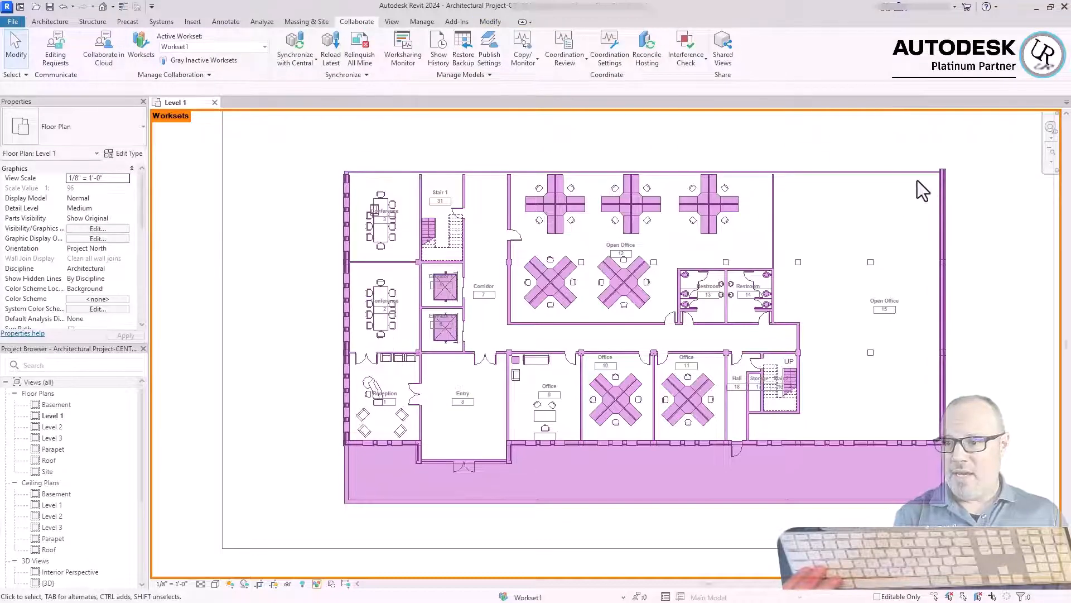
Step: Select the building's east and south exterior elements together and filter the curtain wall grids out of the selection
{"action": "mouse_move", "coordinate": [914, 175]}
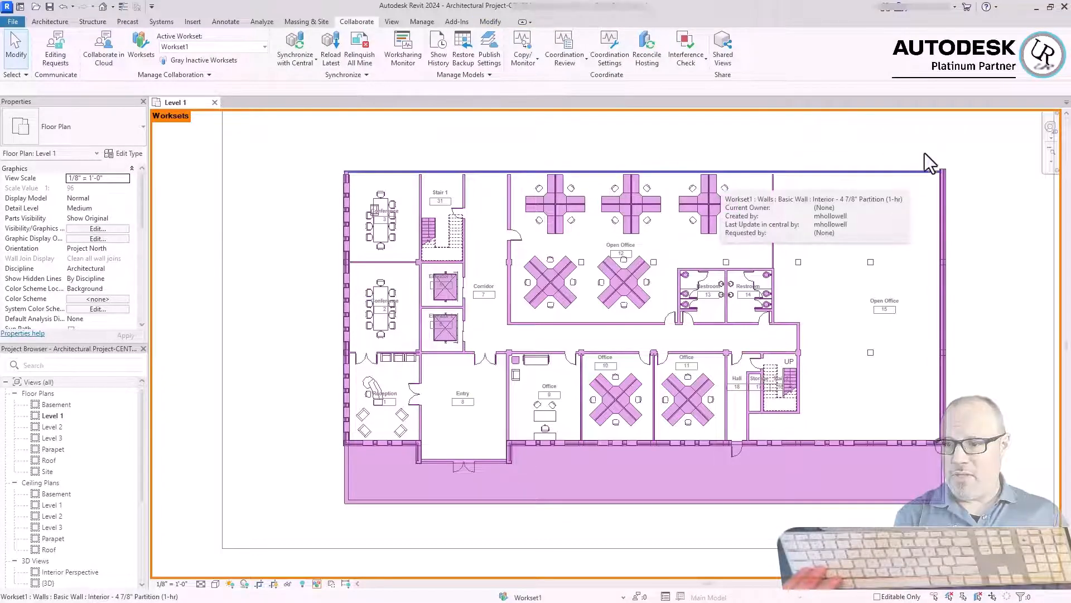
{"action": "left_click_drag", "start_coordinate": [914, 135], "coordinate": [1009, 521]}
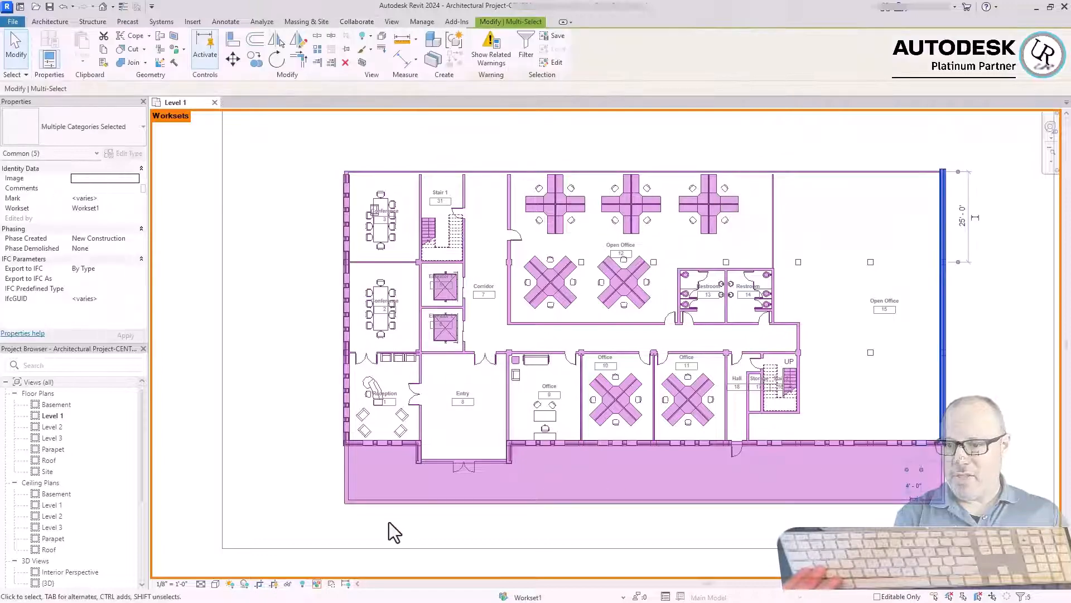
{"action": "left_click_drag", "start_coordinate": [303, 537], "coordinate": [1030, 433], "text": "ctrl"}
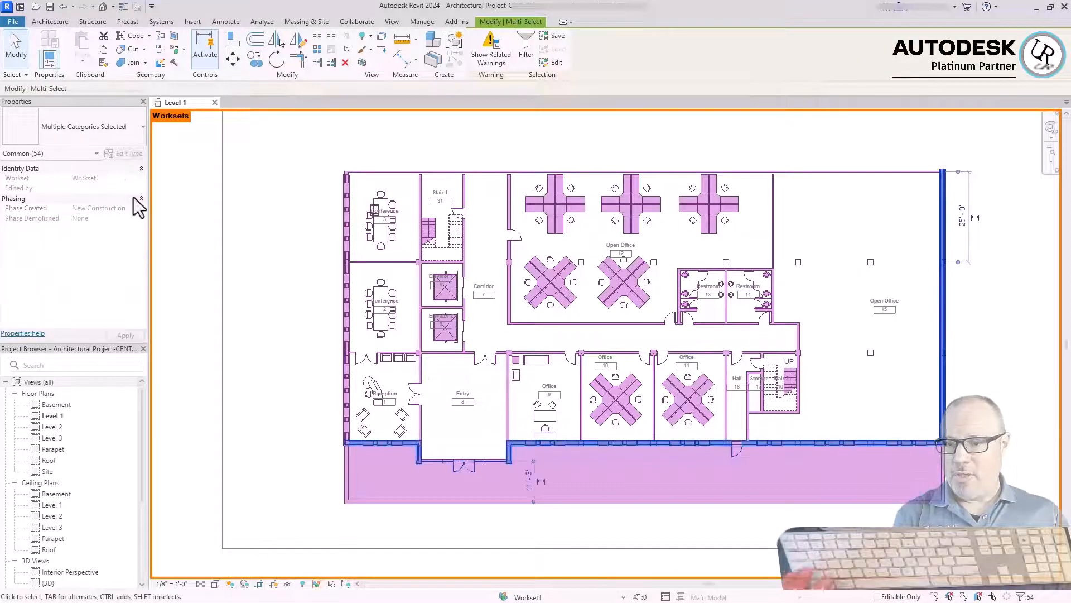
{"action": "left_click", "coordinate": [526, 54]}
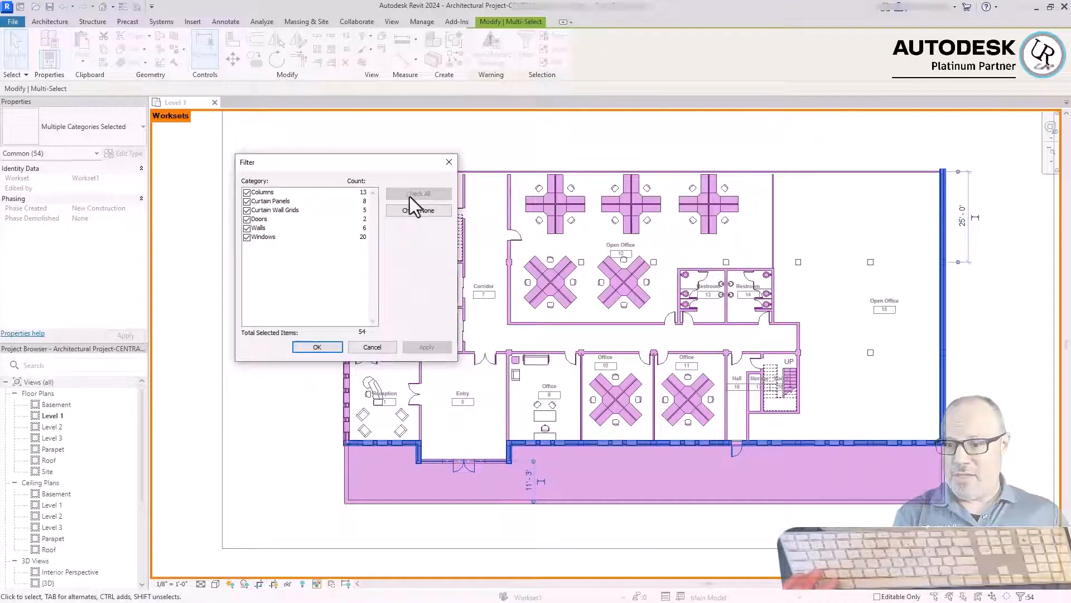
{"action": "left_click", "coordinate": [247, 211]}
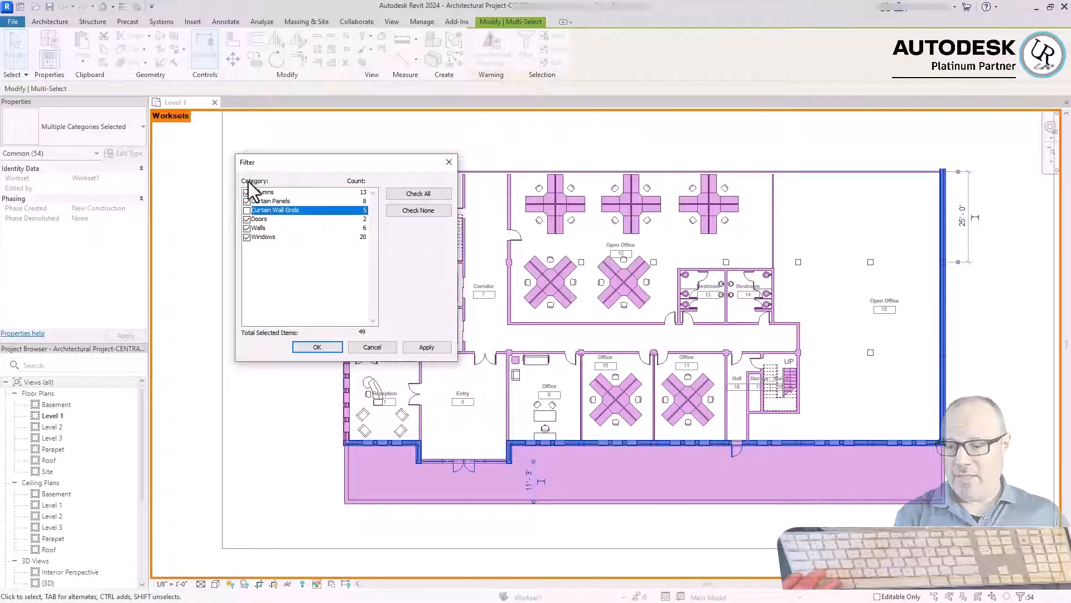
{"action": "left_click", "coordinate": [308, 347]}
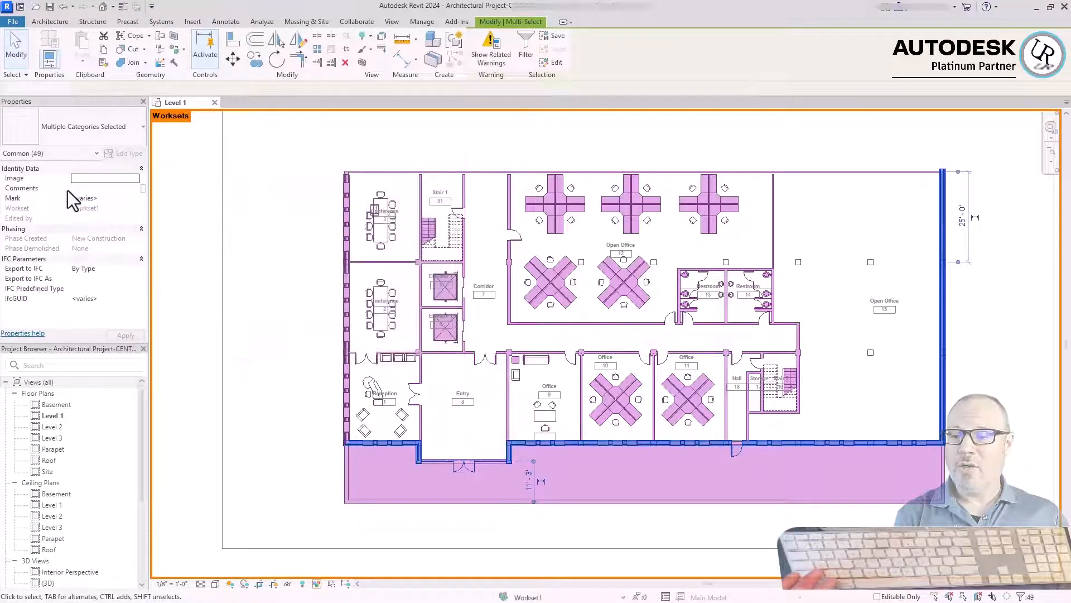
Step: Filter curtain panels and doors out of the selection, and assign the remaining columns, walls and windows to the EXTERIOR workset
{"action": "left_click", "coordinate": [533, 55]}
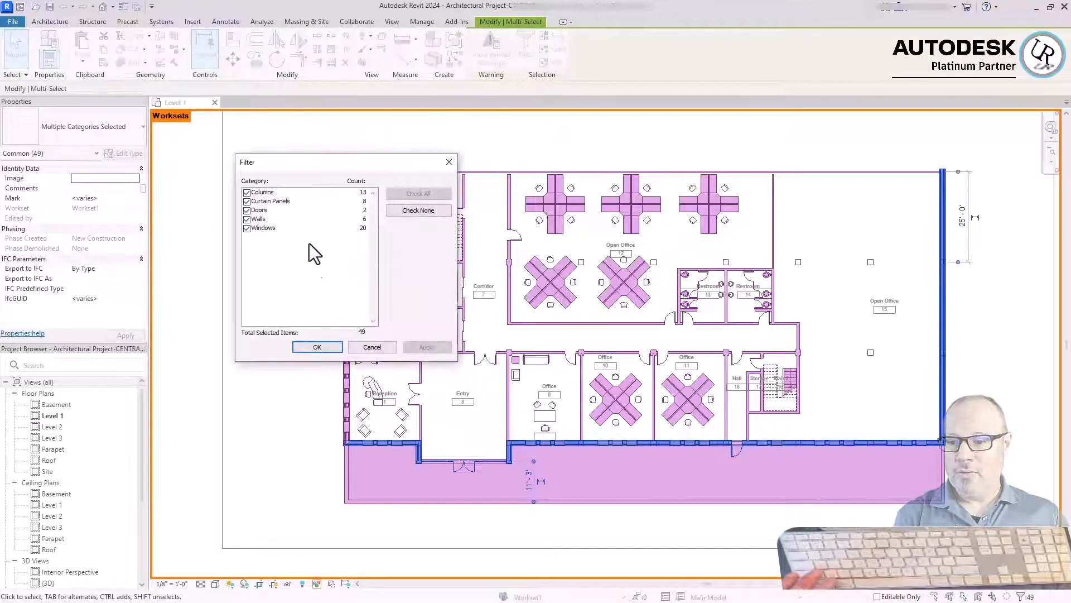
{"action": "left_click", "coordinate": [246, 201]}
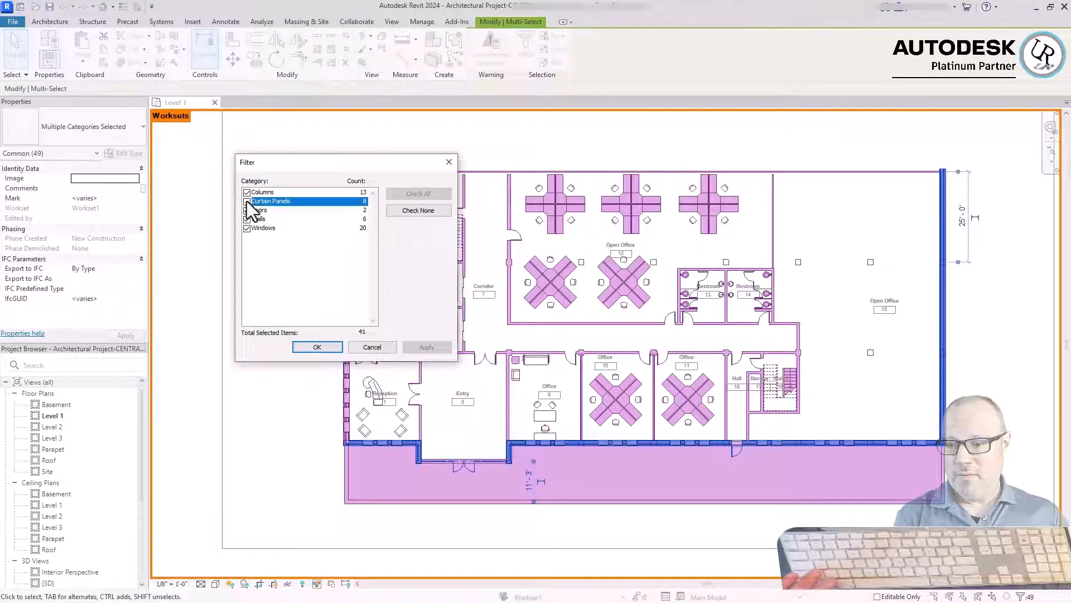
{"action": "left_click", "coordinate": [317, 349]}
{"action": "left_click", "coordinate": [530, 53]}
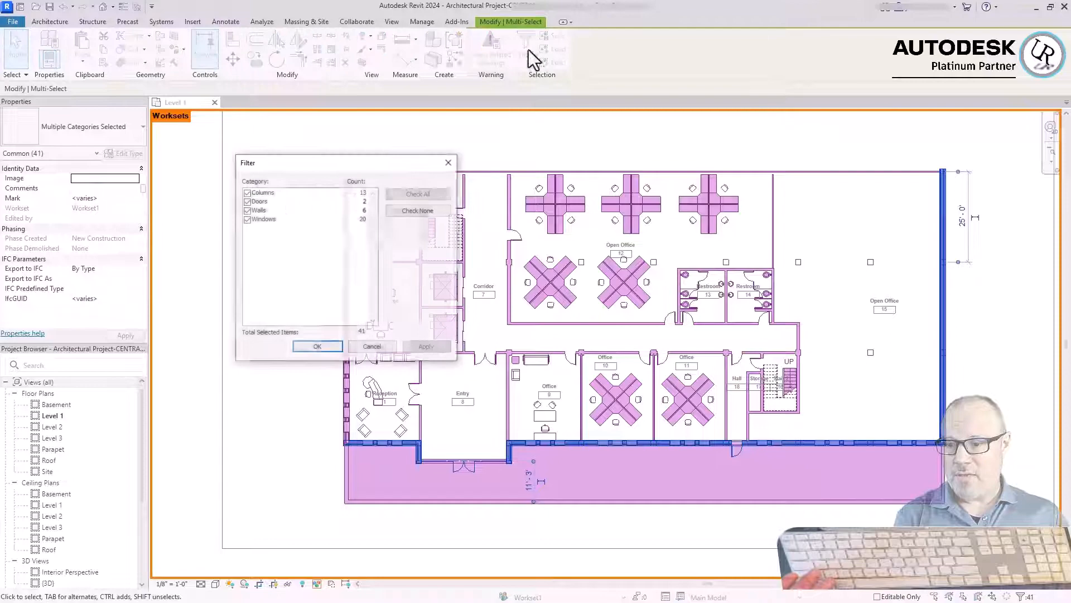
{"action": "left_click", "coordinate": [246, 201]}
{"action": "left_click", "coordinate": [321, 347]}
{"action": "left_click", "coordinate": [135, 208]}
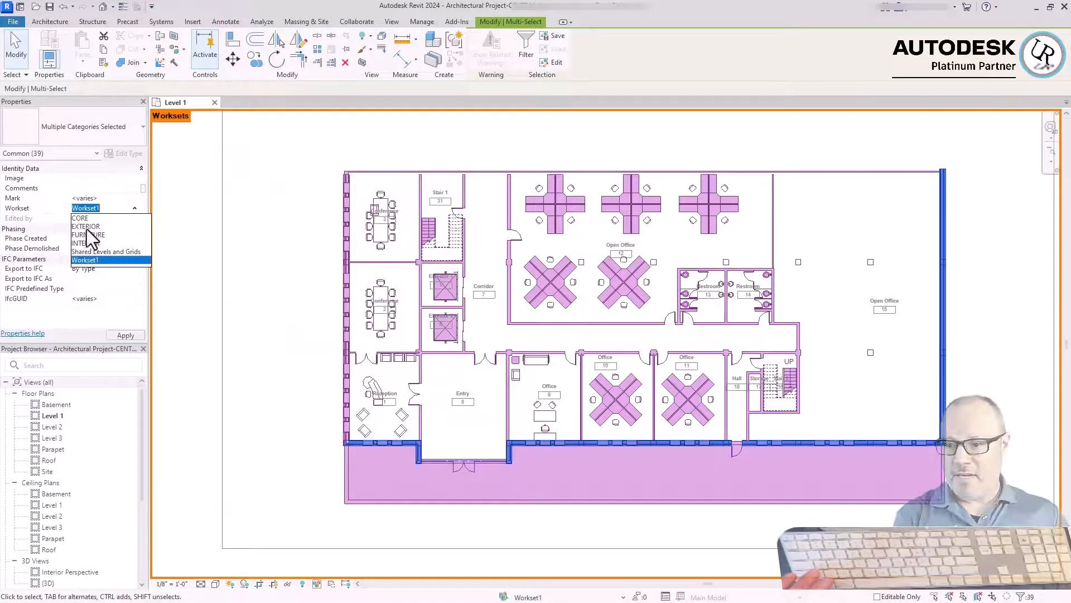
{"action": "left_click", "coordinate": [89, 234]}
{"action": "left_click", "coordinate": [989, 394]}
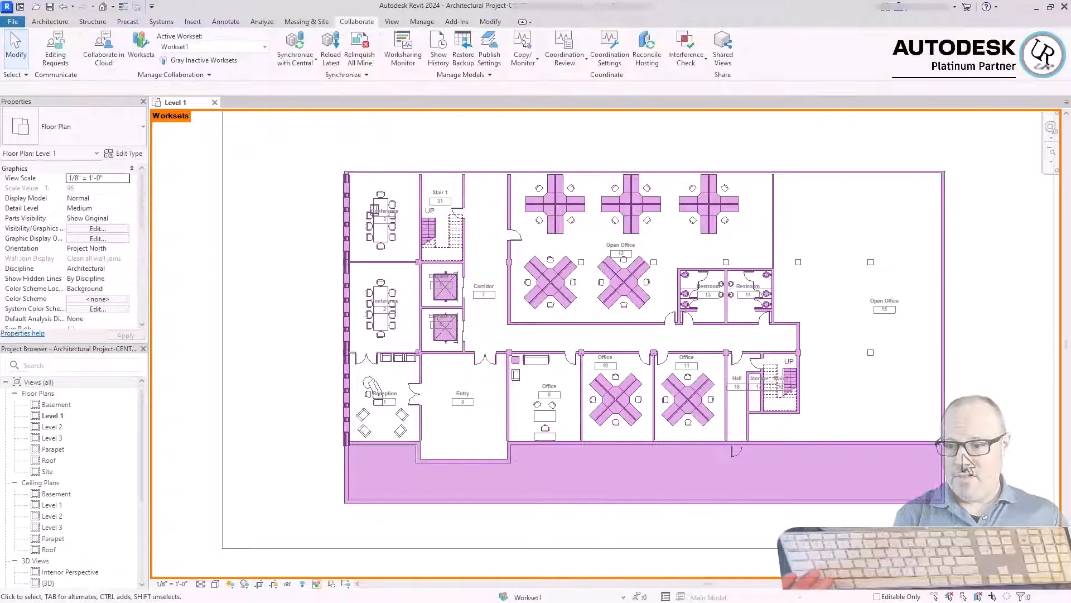
Step: Assign the 12-inch masonry walls along the east, south and west perimeter, including the stepped section at the Entry, to the EXTERIOR workset
{"action": "left_click", "coordinate": [944, 361]}
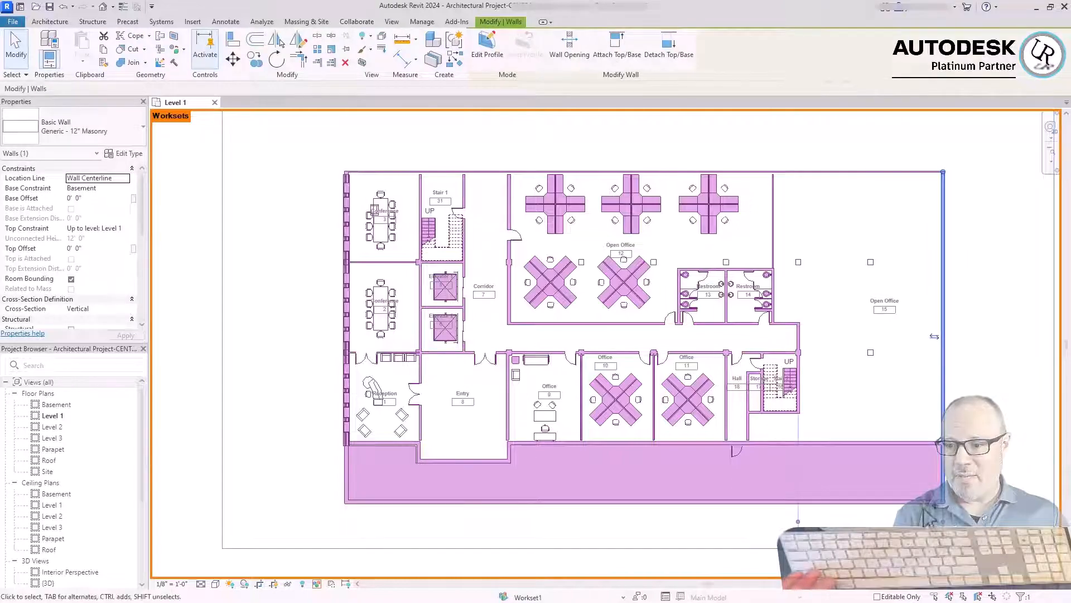
{"action": "left_click", "coordinate": [915, 491], "text": "ctrl"}
{"action": "left_click", "coordinate": [908, 440], "text": "ctrl"}
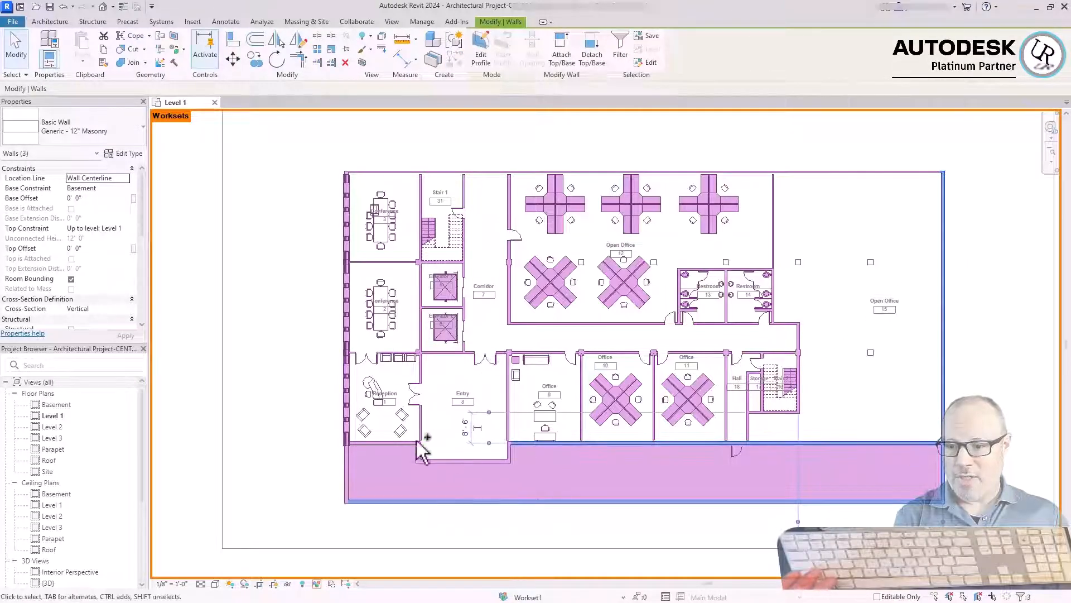
{"action": "left_click", "coordinate": [410, 445], "text": "ctrl"}
{"action": "left_click", "coordinate": [427, 459], "text": "ctrl"}
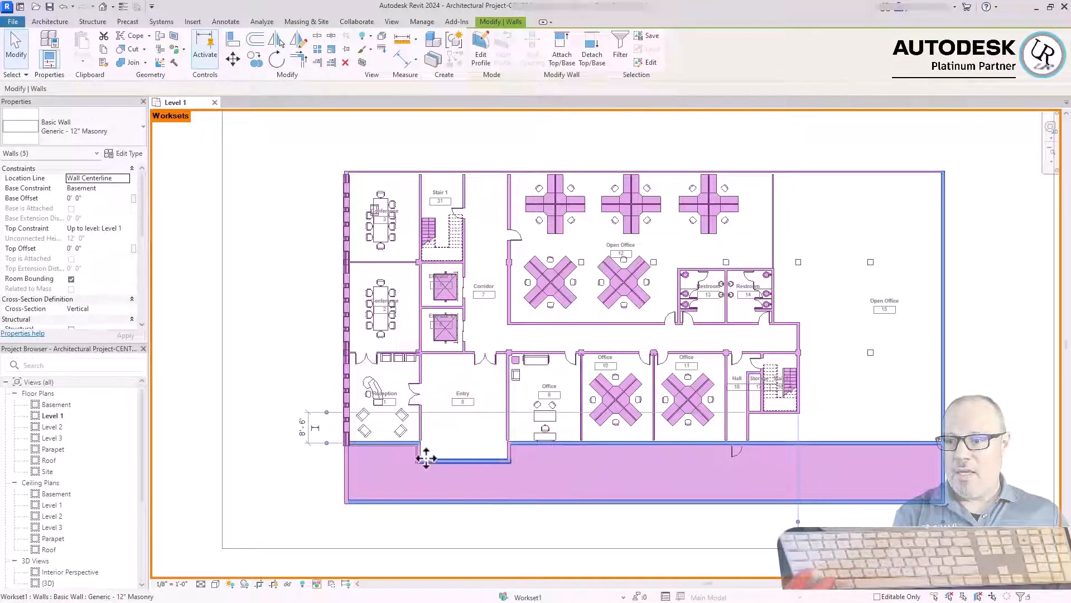
{"action": "scroll", "coordinate": [103, 184], "scroll_direction": "down", "scroll_amount": 5}
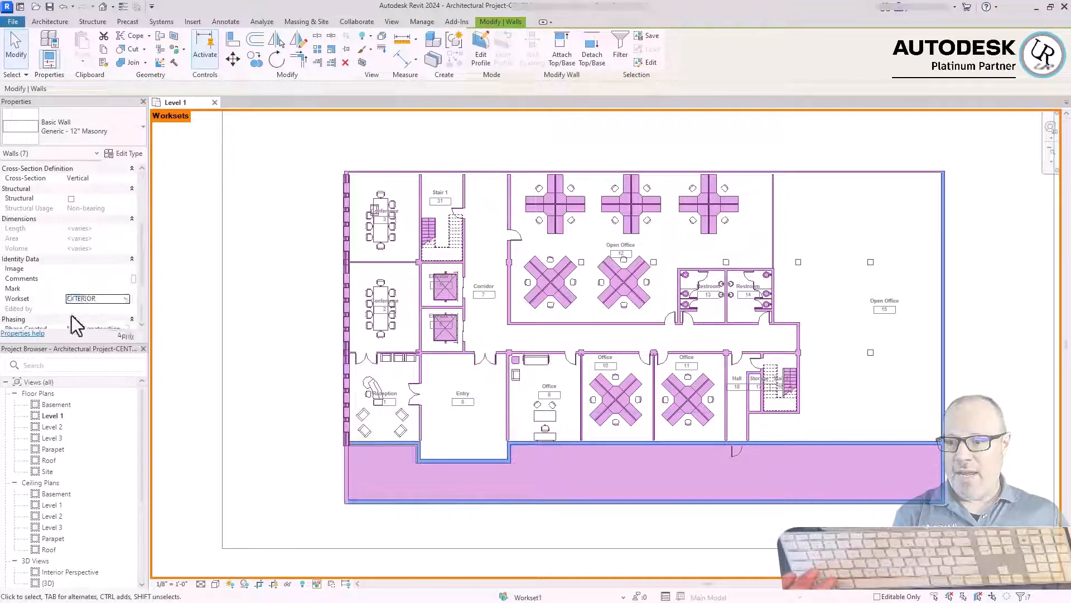
{"action": "left_click", "coordinate": [345, 500]}
{"action": "left_click", "coordinate": [344, 501], "text": "ctrl"}
Step: Assign the exterior walls along the building's west side to the EXTERIOR workset
{"action": "left_click", "coordinate": [100, 219]}
{"action": "left_click", "coordinate": [84, 238]}
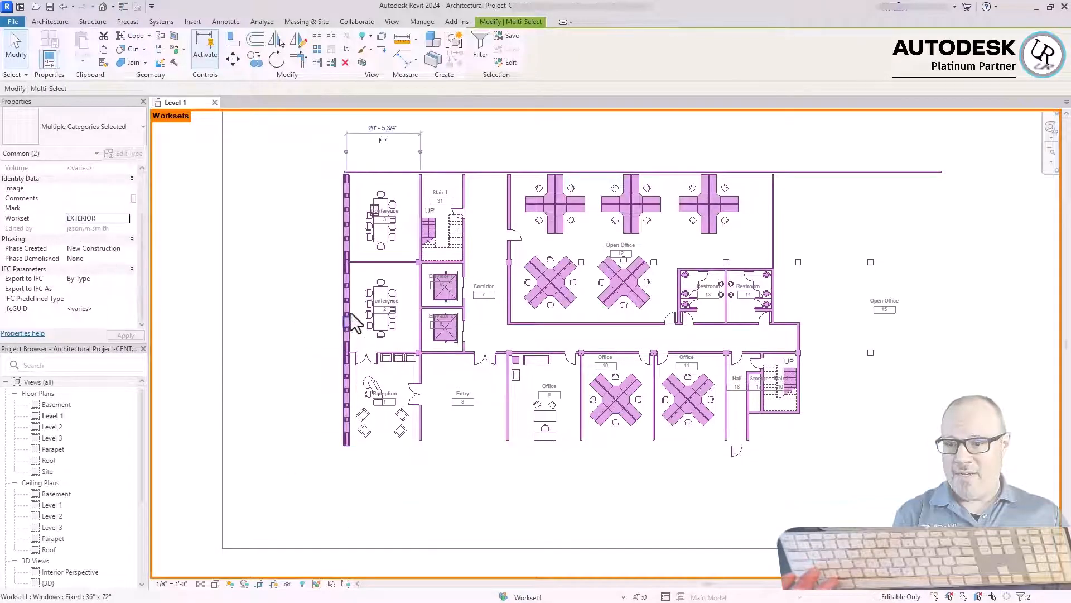
{"action": "scroll", "coordinate": [342, 313], "scroll_direction": "up", "scroll_amount": 4}
{"action": "left_click", "coordinate": [330, 265]}
{"action": "left_click", "coordinate": [341, 268]}
{"action": "left_click", "coordinate": [106, 228]}
{"action": "left_click", "coordinate": [87, 246]}
Step: Assign the windows along the west side and the remaining north exterior element to the EXTERIOR workset
{"action": "scroll", "coordinate": [355, 346], "scroll_direction": "down", "scroll_amount": 4}
{"action": "left_click_drag", "start_coordinate": [337, 486], "coordinate": [364, 180]}
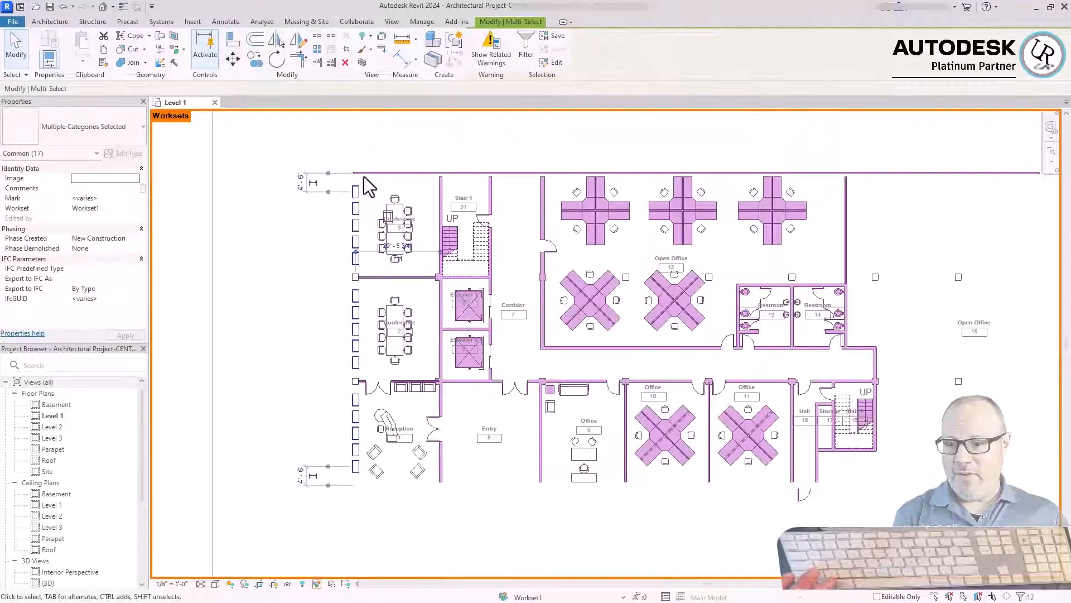
{"action": "left_click", "coordinate": [363, 173], "text": "ctrl"}
{"action": "left_click", "coordinate": [100, 207]}
{"action": "left_click", "coordinate": [78, 226]}
Step: Split the 8-inch wall west of Elevator 1 at its junction with the wall between the two Conference rooms
{"action": "scroll", "coordinate": [272, 285], "scroll_direction": "down", "scroll_amount": 2}
{"action": "scroll", "coordinate": [350, 282], "scroll_direction": "up", "scroll_amount": 9}
{"action": "key", "text": "s"}
{"action": "key", "text": "l"}
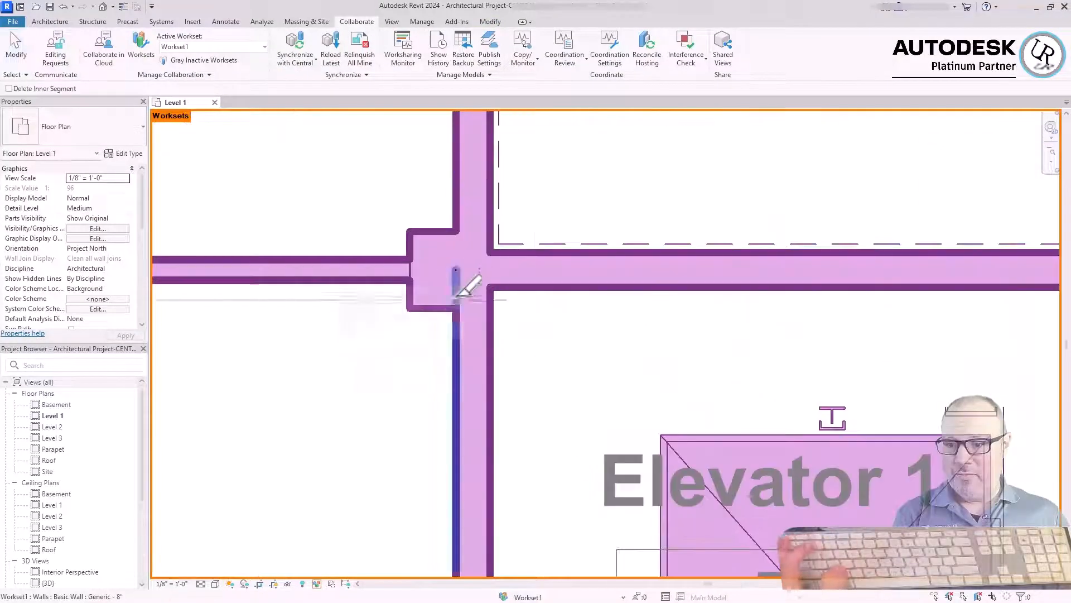
{"action": "left_click", "coordinate": [460, 288]}
{"action": "key", "text": "Escape"}
Step: Split the walls around Elevator 2 where the core meets the Entry and Reception walls
{"action": "scroll", "coordinate": [453, 246], "scroll_direction": "down", "scroll_amount": 4}
{"action": "key", "text": "s"}
{"action": "key", "text": "l"}
{"action": "scroll", "coordinate": [505, 493], "scroll_direction": "down", "scroll_amount": 3}
{"action": "scroll", "coordinate": [494, 568], "scroll_direction": "up", "scroll_amount": 7}
{"action": "scroll", "coordinate": [524, 433], "scroll_direction": "down", "scroll_amount": 5}
{"action": "scroll", "coordinate": [600, 490], "scroll_direction": "up", "scroll_amount": 3}
{"action": "left_click", "coordinate": [676, 429]}
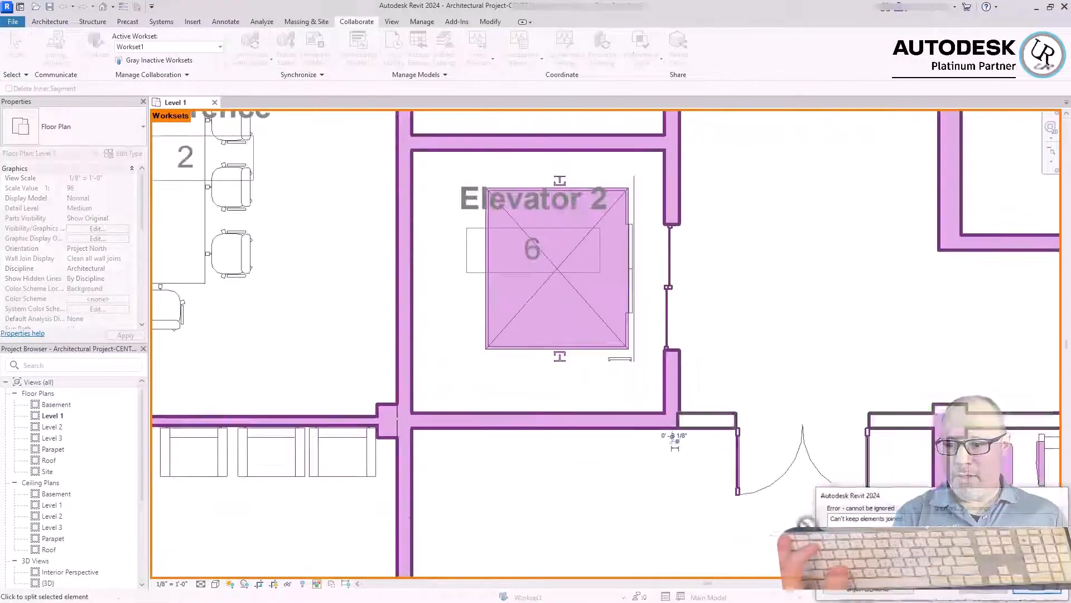
{"action": "scroll", "coordinate": [798, 488], "scroll_direction": "down", "scroll_amount": 4}
{"action": "scroll", "coordinate": [753, 289], "scroll_direction": "up", "scroll_amount": 5}
{"action": "key", "text": "s"}
{"action": "key", "text": "l"}
{"action": "left_click", "coordinate": [748, 257]}
{"action": "key", "text": "Escape"}
Step: Assign the walls around the elevators and Stair 1, together with that stair and its door, to the CORE workset
{"action": "scroll", "coordinate": [586, 215], "scroll_direction": "down", "scroll_amount": 5}
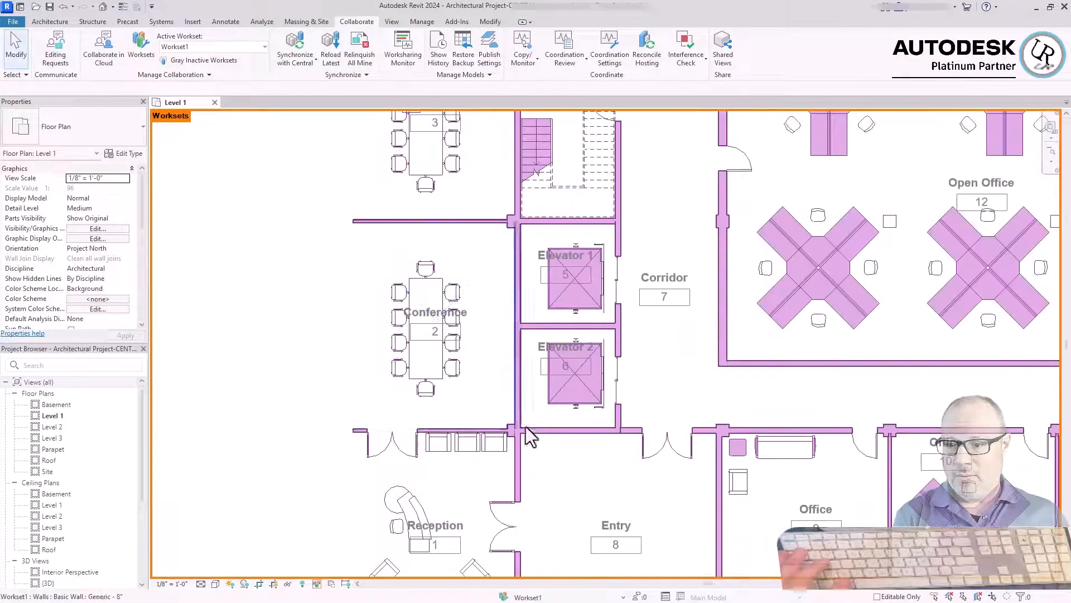
{"action": "left_click", "coordinate": [518, 416]}
{"action": "left_click", "coordinate": [586, 430], "text": "ctrl"}
{"action": "left_click", "coordinate": [618, 347], "text": "ctrl"}
{"action": "left_click", "coordinate": [586, 326], "text": "ctrl"}
{"action": "left_click", "coordinate": [581, 222], "text": "ctrl"}
{"action": "left_click", "coordinate": [618, 152], "text": "ctrl"}
{"action": "scroll", "coordinate": [630, 385], "scroll_direction": "down", "scroll_amount": 2}
{"action": "scroll", "coordinate": [619, 249], "scroll_direction": "up", "scroll_amount": 3}
{"action": "left_click", "coordinate": [501, 318], "text": "ctrl"}
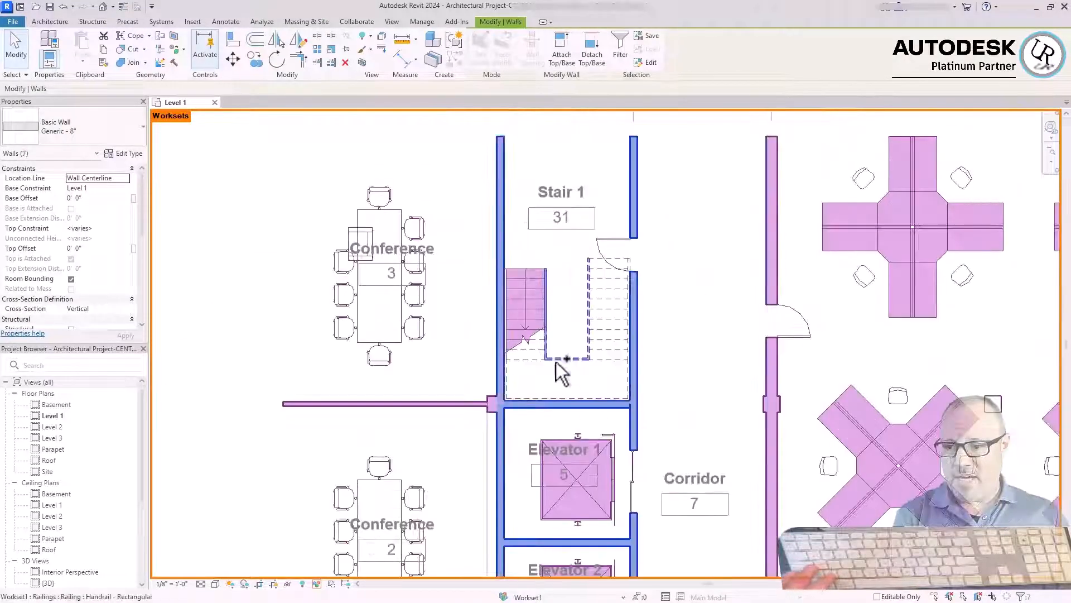
{"action": "left_click", "coordinate": [556, 360], "text": "ctrl"}
{"action": "left_click", "coordinate": [611, 240], "text": "ctrl"}
{"action": "left_click", "coordinate": [133, 208]}
{"action": "left_click", "coordinate": [106, 218]}
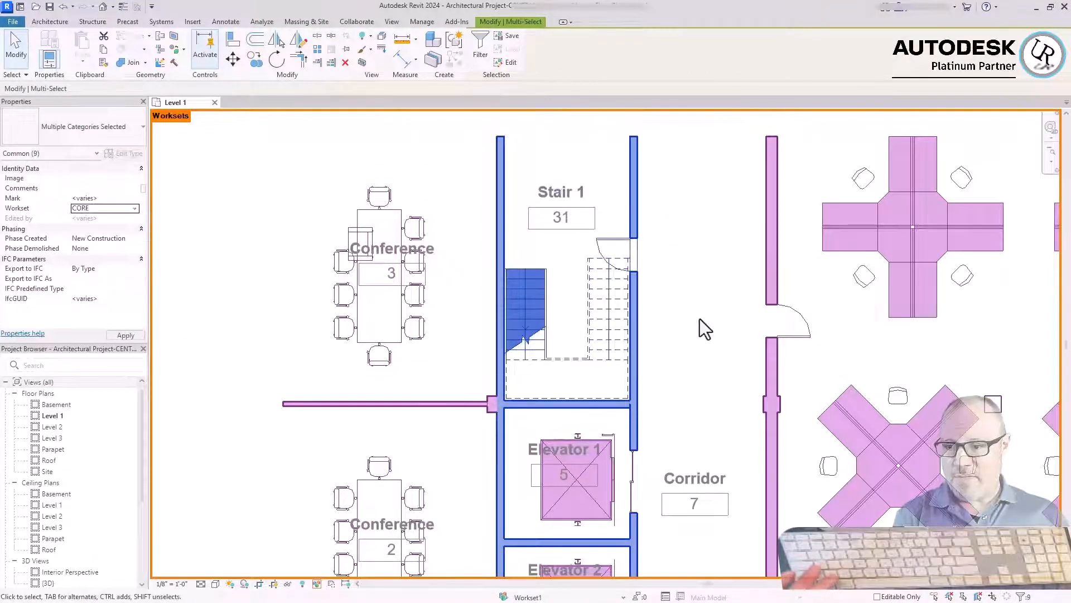
Step: Assign both elevators and their sliding doors to the CORE workset
{"action": "left_click", "coordinate": [601, 523], "text": "ctrl"}
{"action": "left_click", "coordinate": [597, 560], "text": "ctrl"}
{"action": "left_click", "coordinate": [134, 207]}
{"action": "left_click", "coordinate": [106, 219]}
{"action": "left_click", "coordinate": [633, 458]}
{"action": "left_click", "coordinate": [126, 288]}
{"action": "left_click", "coordinate": [97, 299]}
{"action": "scroll", "coordinate": [385, 115], "scroll_direction": "down", "scroll_amount": 3}
{"action": "left_click", "coordinate": [491, 329]}
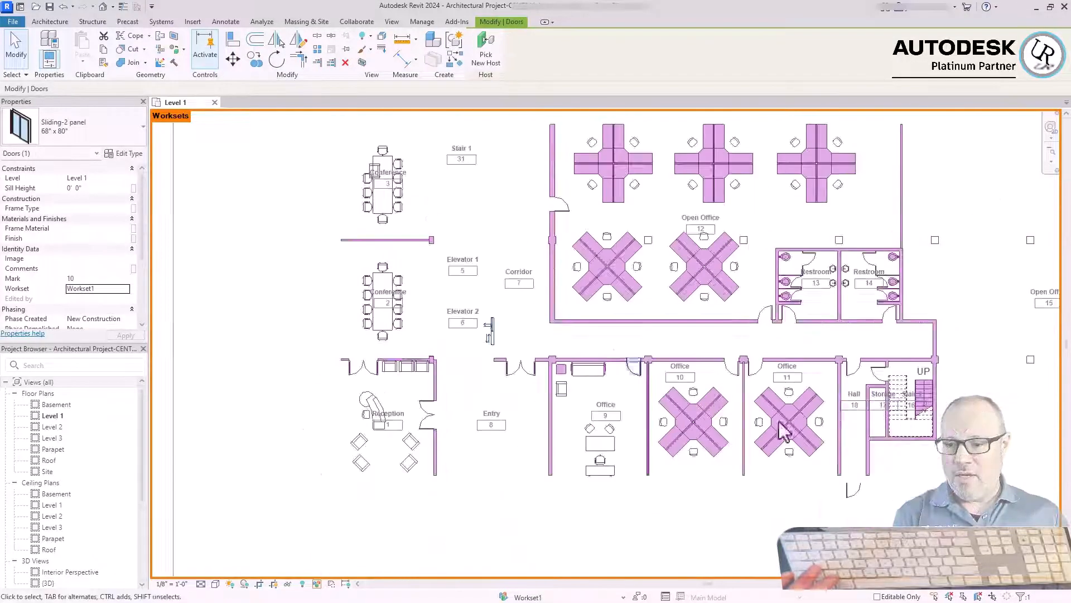
{"action": "left_click", "coordinate": [126, 289]}
{"action": "left_click", "coordinate": [97, 298]}
Step: Split the walls around Stair 2 where they continue past the stair enclosure toward the Hall and Storage
{"action": "scroll", "coordinate": [915, 424], "scroll_direction": "up", "scroll_amount": 3}
{"action": "scroll", "coordinate": [751, 381], "scroll_direction": "down", "scroll_amount": 2}
{"action": "key", "text": "s"}
{"action": "key", "text": "l"}
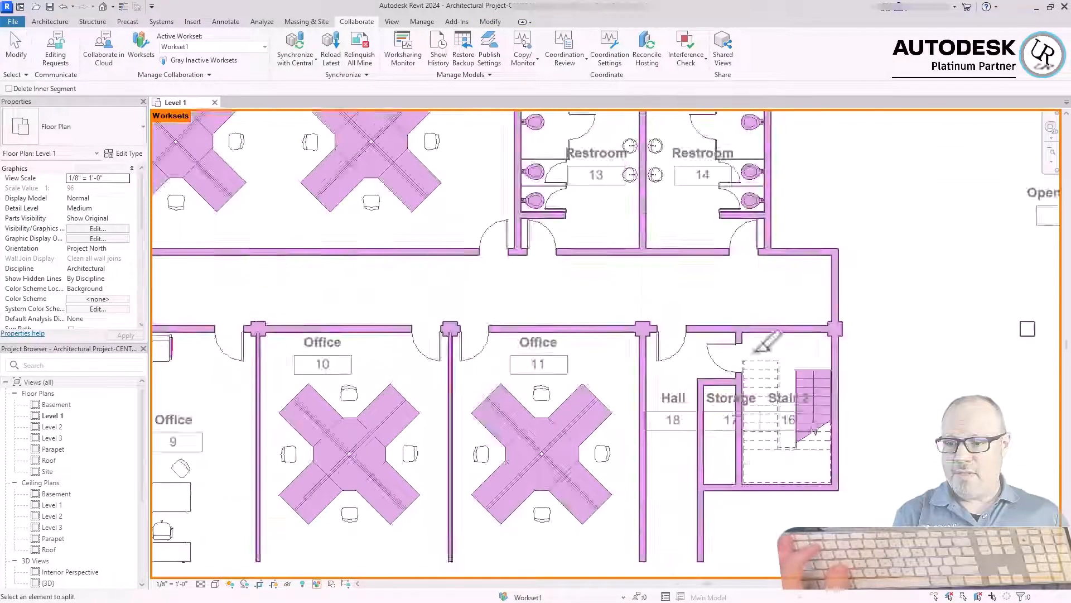
{"action": "scroll", "coordinate": [737, 360], "scroll_direction": "up", "scroll_amount": 3}
Step: Assign Stair 2, its door and its surrounding walls to the CORE workset
{"action": "left_click", "coordinate": [770, 283]}
{"action": "left_click", "coordinate": [743, 309], "text": "ctrl"}
{"action": "left_click", "coordinate": [741, 352], "text": "ctrl"}
{"action": "scroll", "coordinate": [851, 267], "scroll_direction": "down", "scroll_amount": 2}
{"action": "left_click", "coordinate": [856, 456], "text": "ctrl"}
{"action": "scroll", "coordinate": [887, 422], "scroll_direction": "up", "scroll_amount": 2}
{"action": "left_click", "coordinate": [827, 383], "text": "ctrl"}
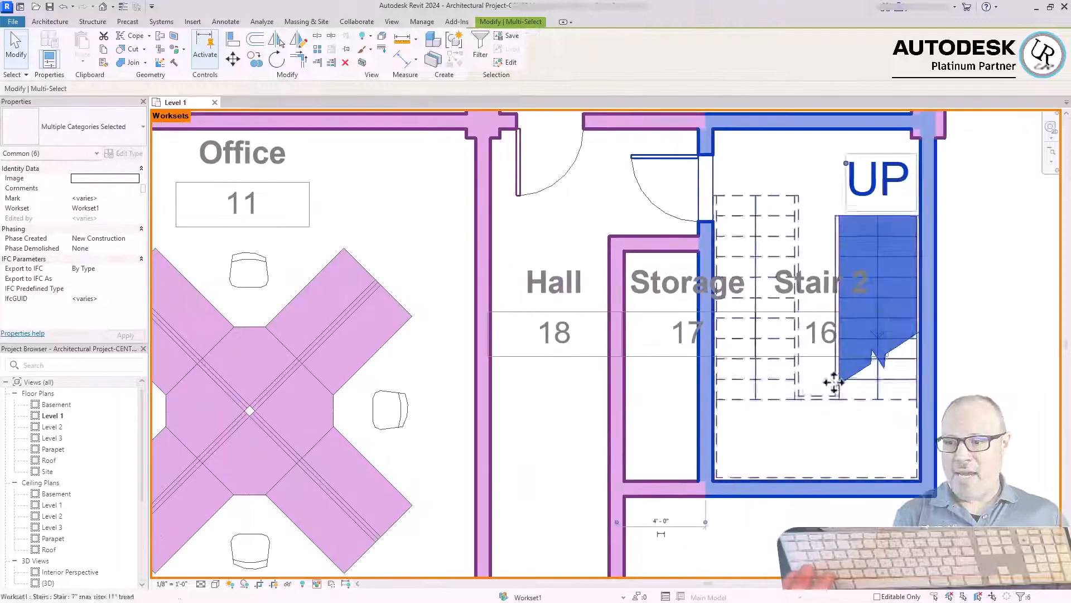
{"action": "left_click", "coordinate": [135, 208]}
{"action": "left_click", "coordinate": [89, 218]}
{"action": "left_click", "coordinate": [921, 442]}
{"action": "left_click", "coordinate": [134, 258]}
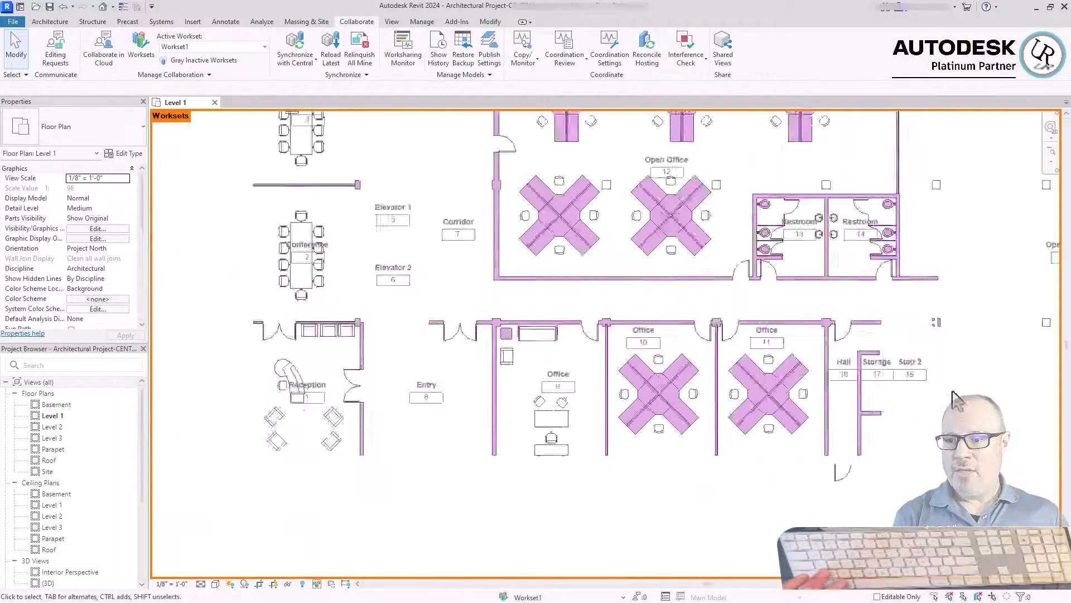
Step: Select all instances of the 96" x 96" Work Station Cubicle in the entire project and assign them to the FURNITURE workset
{"action": "right_click", "coordinate": [831, 393]}
{"action": "mouse_move", "coordinate": [928, 205]}
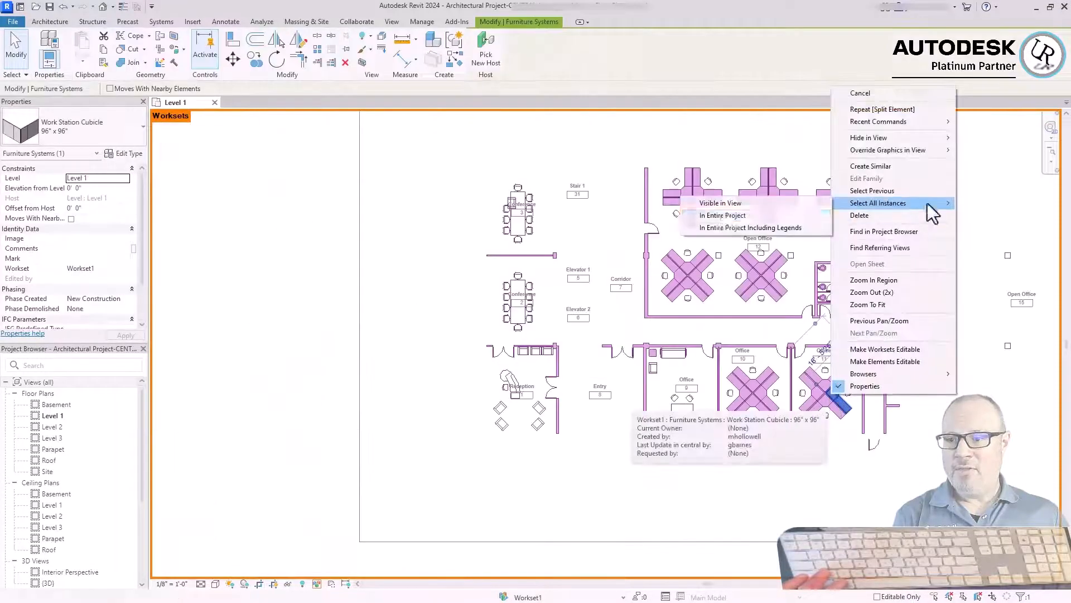
{"action": "left_click", "coordinate": [753, 214]}
{"action": "left_click", "coordinate": [128, 268]}
{"action": "left_click", "coordinate": [75, 295]}
Step: Select all Chair-Desk instances in the entire project and assign them to the FURNITURE workset
{"action": "right_click", "coordinate": [825, 415]}
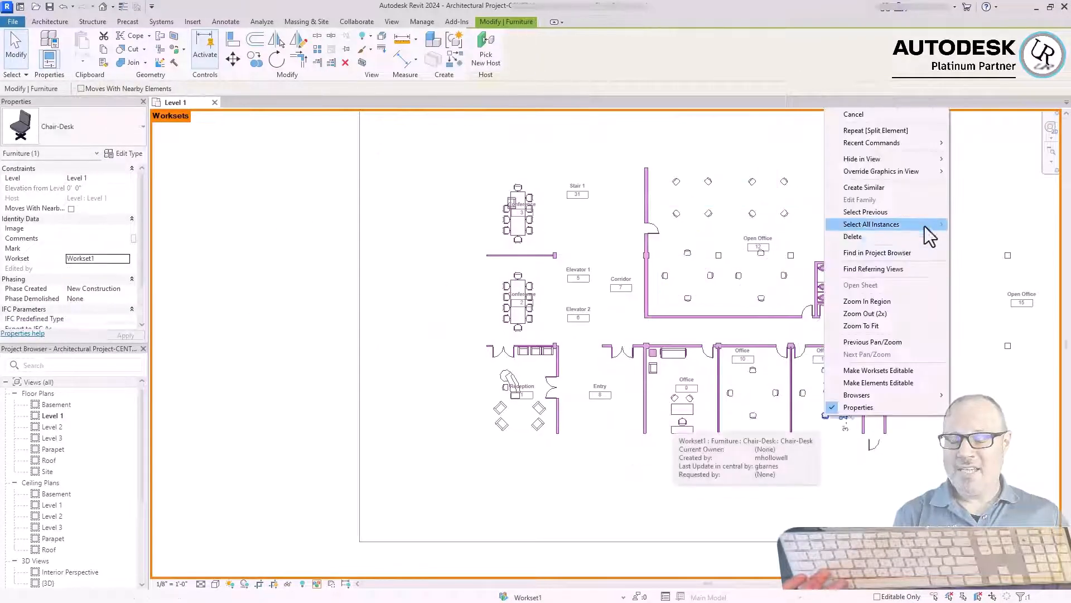
{"action": "mouse_move", "coordinate": [926, 227]}
{"action": "left_click", "coordinate": [746, 237]}
{"action": "left_click", "coordinate": [126, 258]}
{"action": "left_click", "coordinate": [79, 286]}
Step: Assign all instances of the Reception armchairs and the Chair-Executive conference chairs to the FURNITURE workset
{"action": "right_click", "coordinate": [538, 423]}
{"action": "mouse_move", "coordinate": [646, 229]}
{"action": "left_click", "coordinate": [698, 229]}
{"action": "left_click", "coordinate": [126, 258]}
{"action": "left_click", "coordinate": [83, 286]}
{"action": "right_click", "coordinate": [519, 327]}
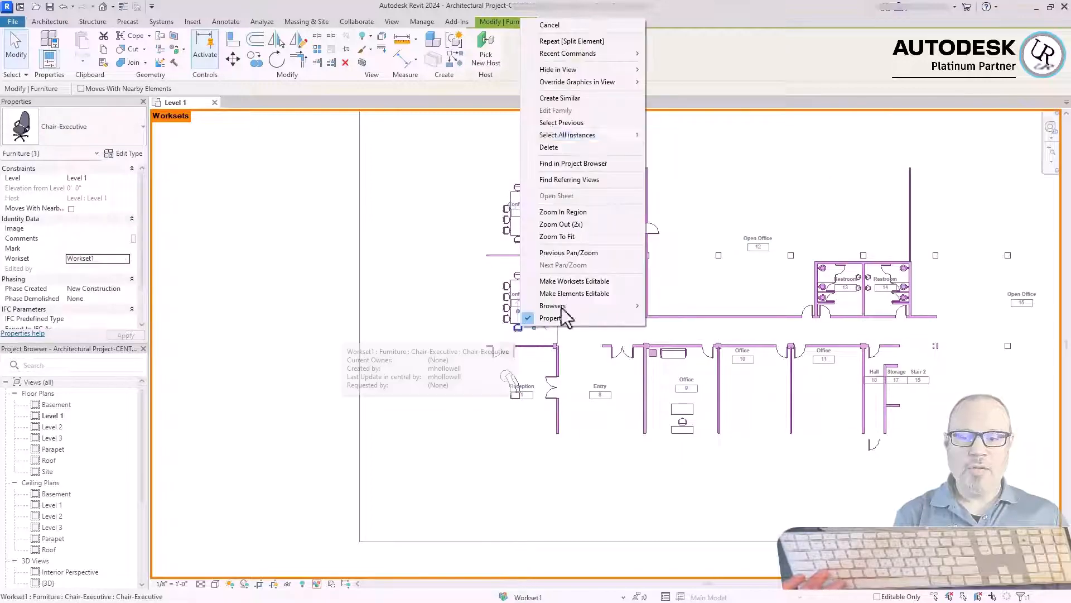
{"action": "left_click", "coordinate": [681, 135]}
{"action": "left_click", "coordinate": [126, 258]}
{"action": "left_click", "coordinate": [83, 285]}
Step: Assign the Reception desk, both conference tables and the furniture in Office 9 to the FURNITURE workset
{"action": "left_click", "coordinate": [509, 379]}
{"action": "left_click", "coordinate": [518, 296], "text": "ctrl"}
{"action": "left_click", "coordinate": [518, 226], "text": "ctrl"}
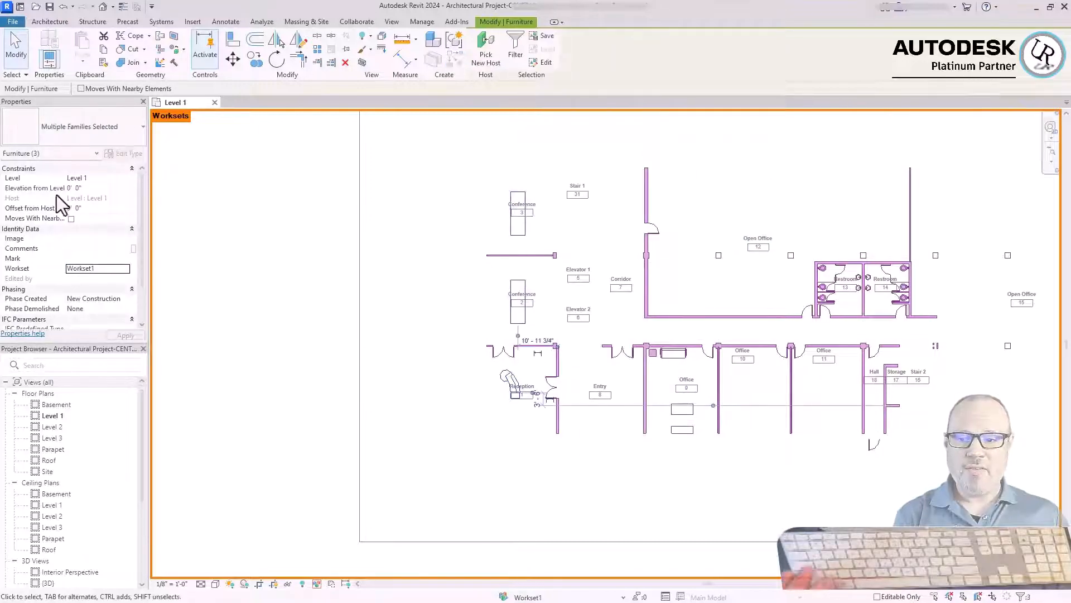
{"action": "left_click", "coordinate": [125, 268]}
{"action": "left_click", "coordinate": [83, 295]}
{"action": "left_click_drag", "start_coordinate": [727, 457], "coordinate": [654, 357]}
{"action": "right_click", "coordinate": [654, 357]}
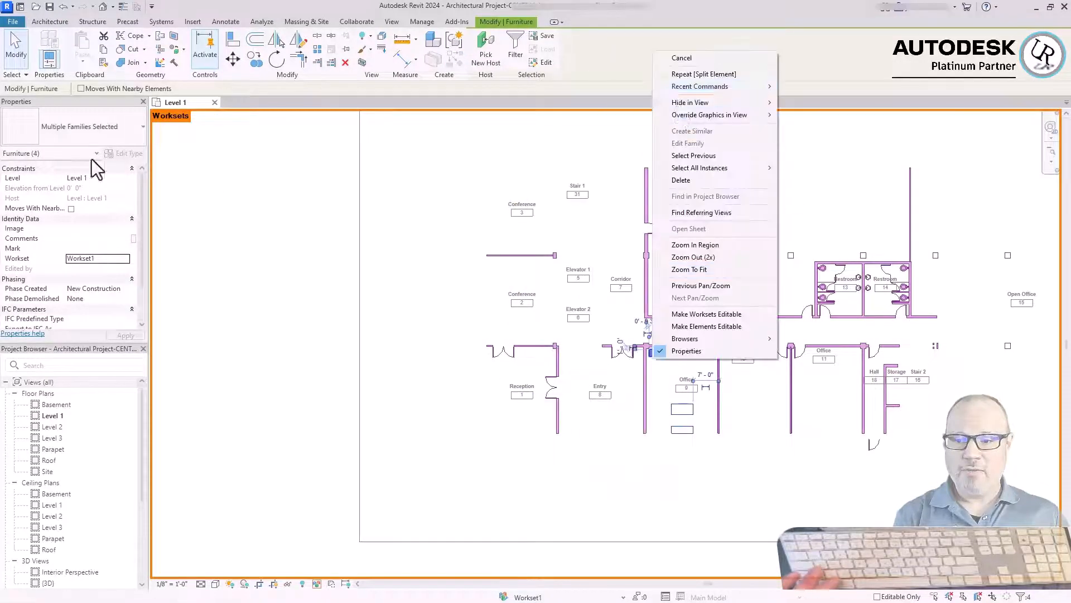
{"action": "left_click", "coordinate": [126, 258]}
{"action": "left_click", "coordinate": [83, 285]}
Step: Select everything remaining on the plan, filter the room tags out, and assign the rest to the INTERIOR workset
{"action": "scroll", "coordinate": [596, 429], "scroll_direction": "down", "scroll_amount": 1}
{"action": "left_click_drag", "start_coordinate": [963, 490], "coordinate": [456, 226]}
{"action": "left_click", "coordinate": [525, 47]}
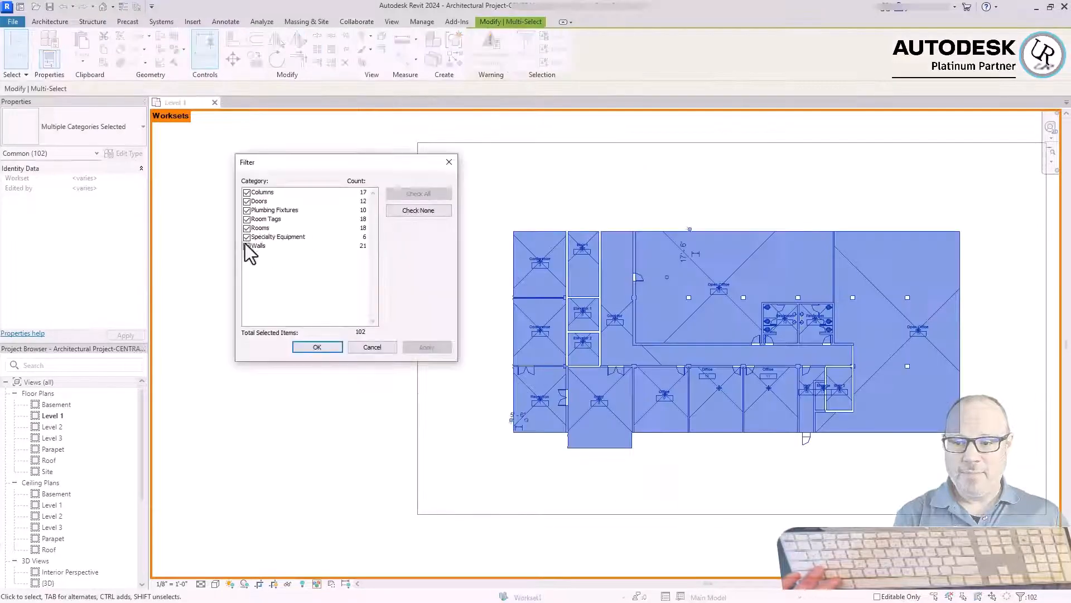
{"action": "left_click", "coordinate": [247, 219]}
{"action": "left_click", "coordinate": [326, 352]}
{"action": "left_click", "coordinate": [125, 200]}
{"action": "left_click", "coordinate": [83, 234]}
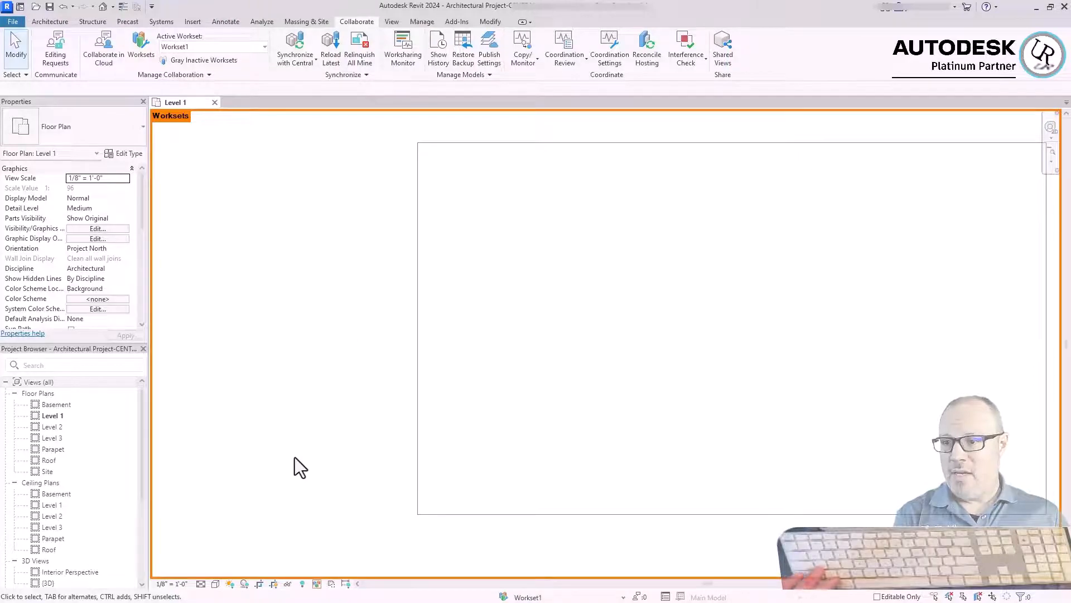
Step: In the Level 1 visibility overrides, set the CORE, EXTERIOR, FURNITURE, INTERIOR and Shared Levels and Grids worksets to Use Global Setting (Visible)
{"action": "key", "text": "v"}
{"action": "key", "text": "v"}
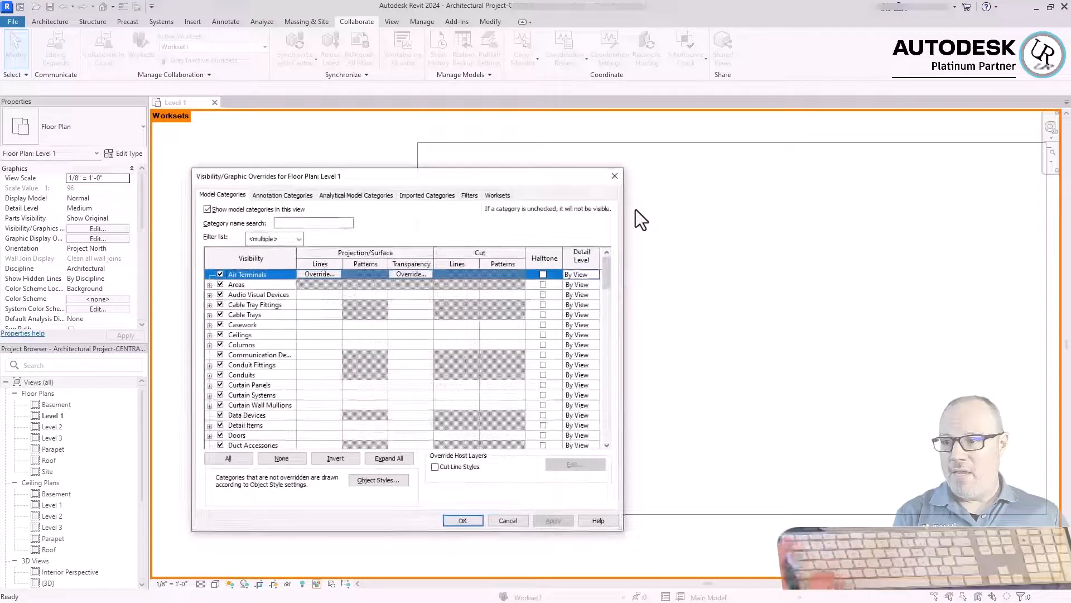
{"action": "left_click", "coordinate": [496, 196]}
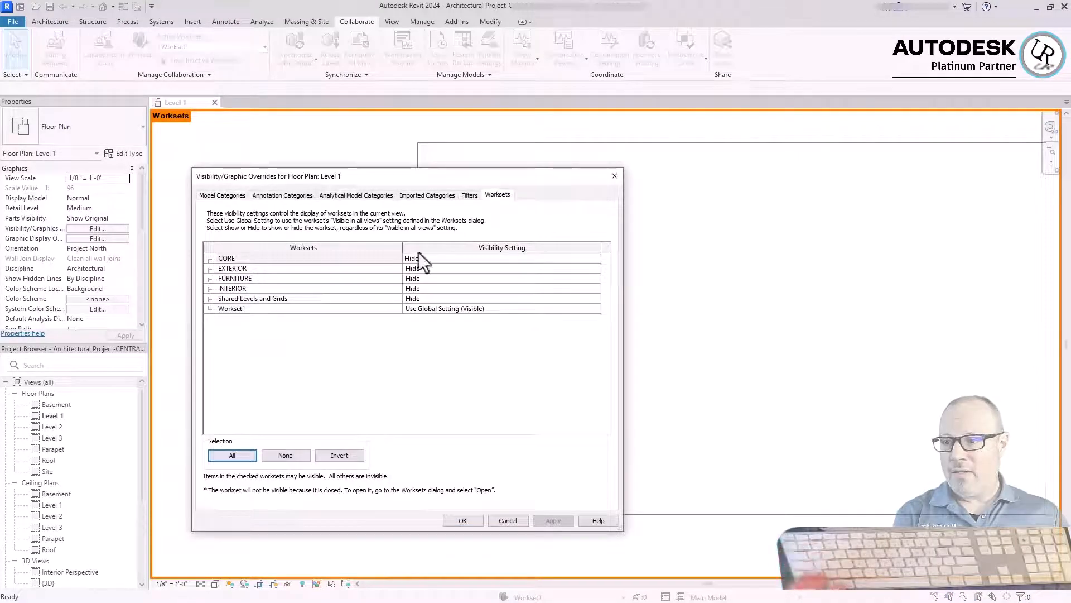
{"action": "left_click", "coordinate": [373, 258]}
{"action": "left_click", "coordinate": [373, 299], "text": "shift"}
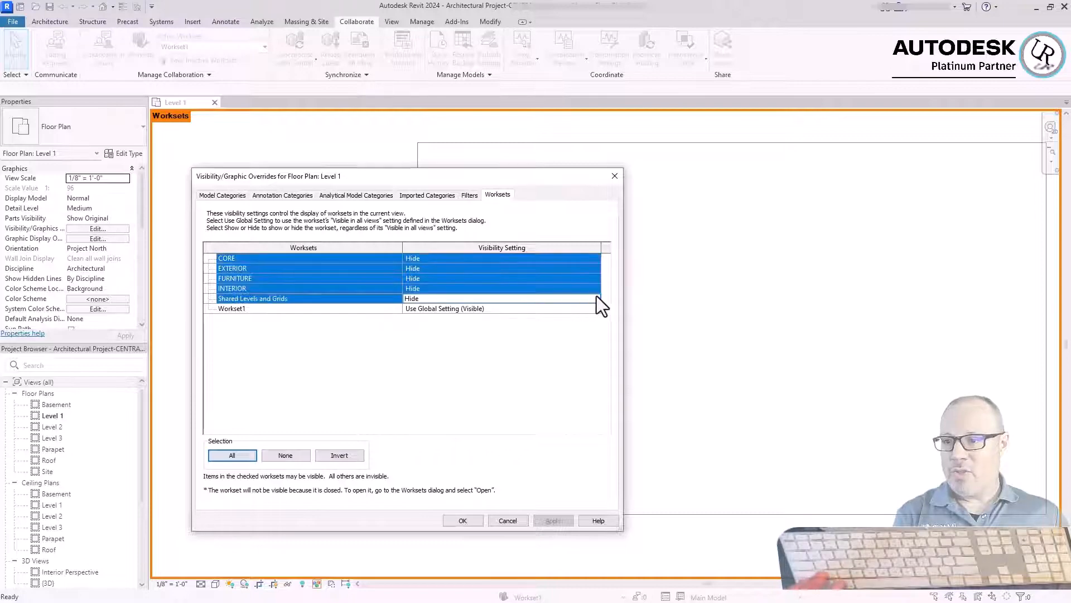
{"action": "left_click", "coordinate": [597, 298]}
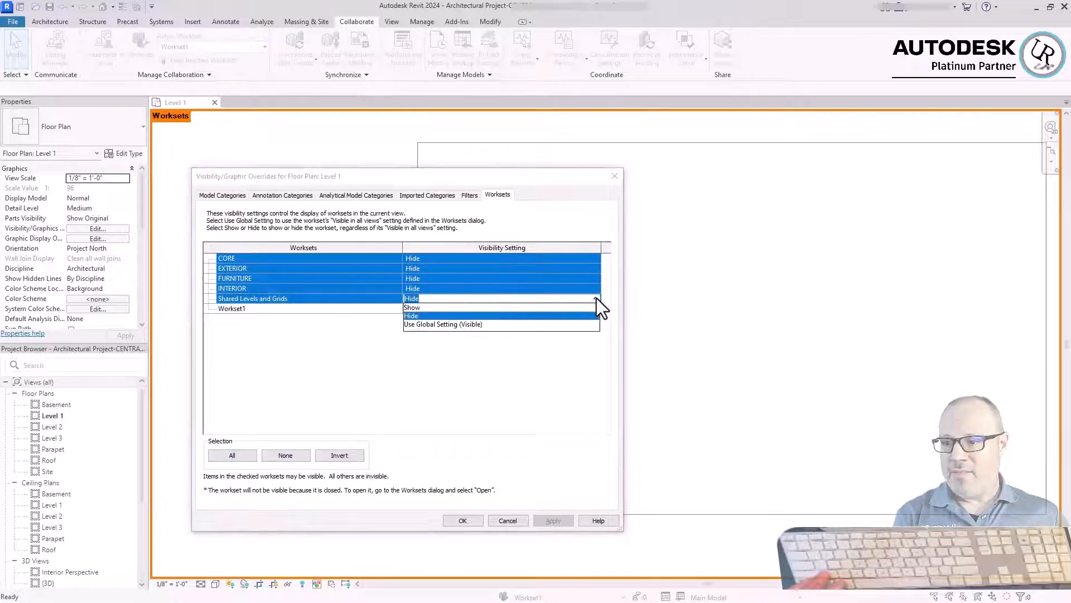
{"action": "left_click", "coordinate": [417, 324]}
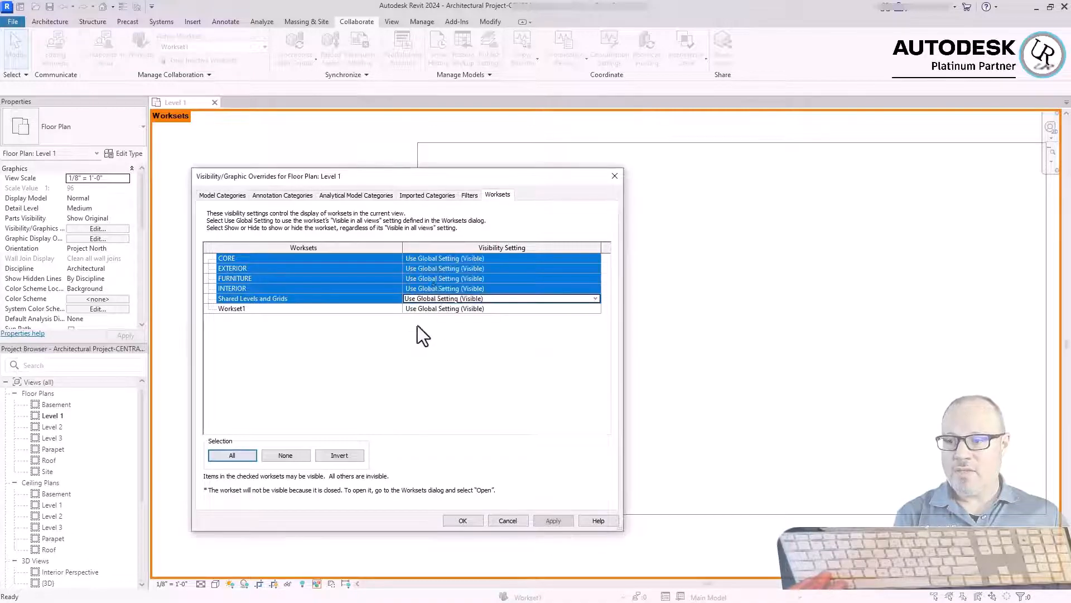
{"action": "left_click", "coordinate": [344, 279]}
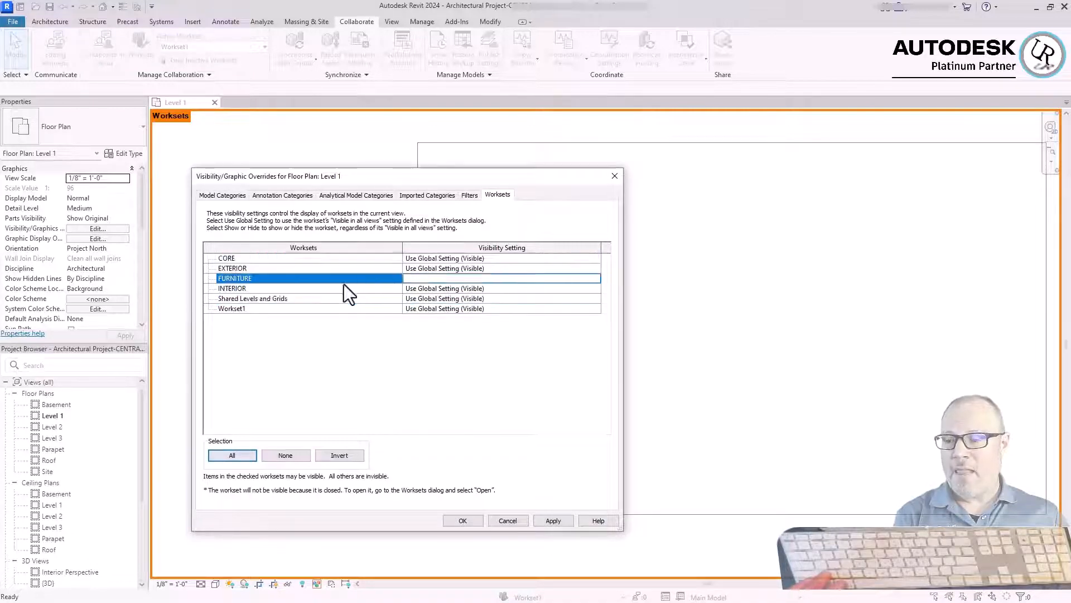
{"action": "left_click", "coordinate": [313, 299]}
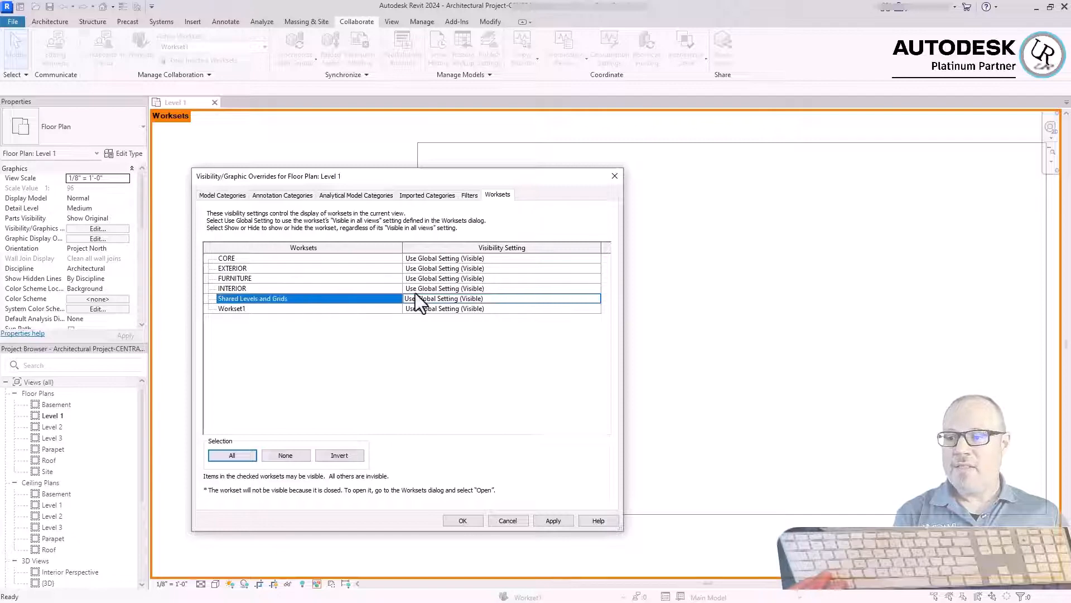
{"action": "left_click", "coordinate": [476, 278]}
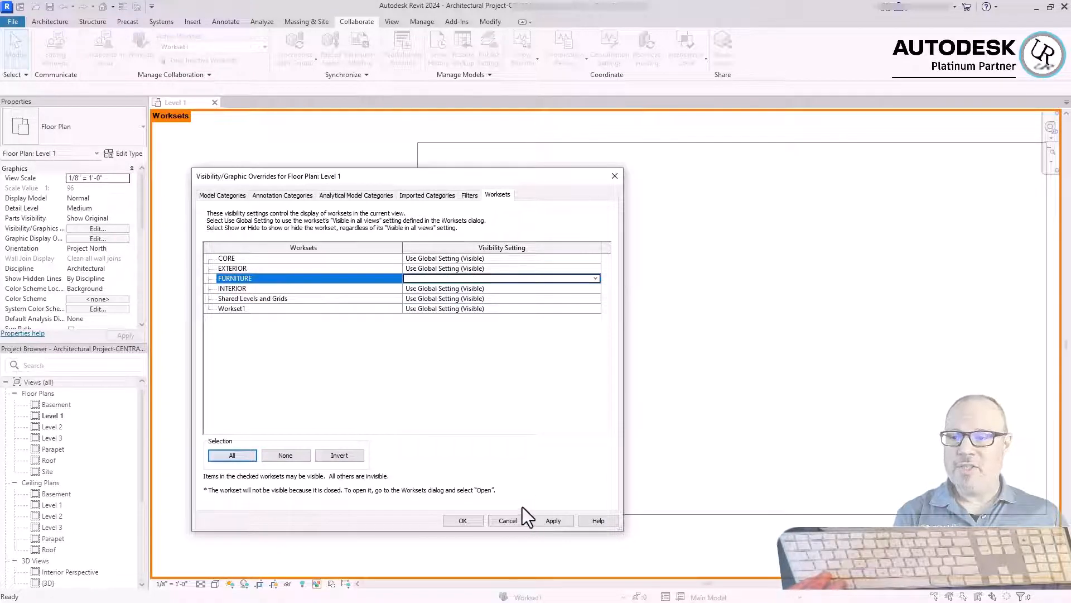
{"action": "left_click", "coordinate": [462, 520]}
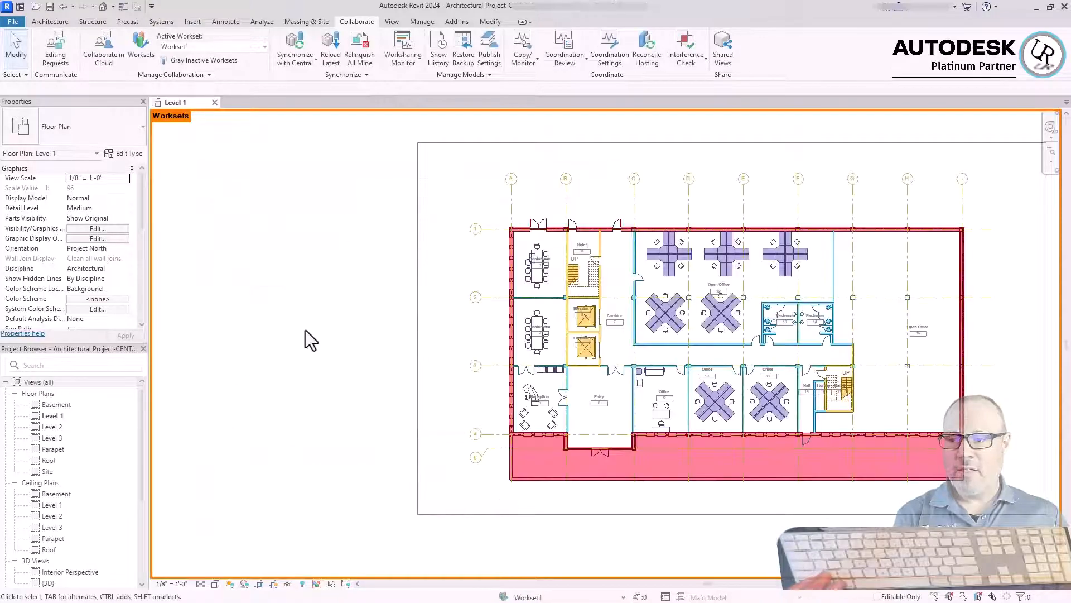
Step: Examine the workset colouring across the floor plan, checking the split core walls around Elevator 2
{"action": "scroll", "coordinate": [734, 381], "scroll_direction": "up", "scroll_amount": 3}
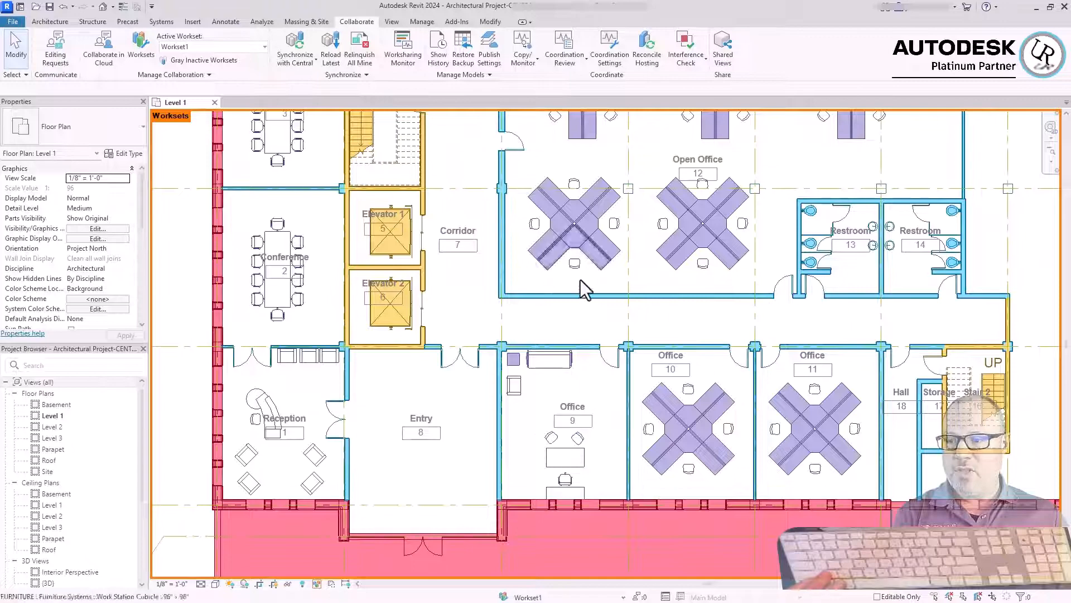
{"action": "scroll", "coordinate": [447, 340], "scroll_direction": "up", "scroll_amount": 3}
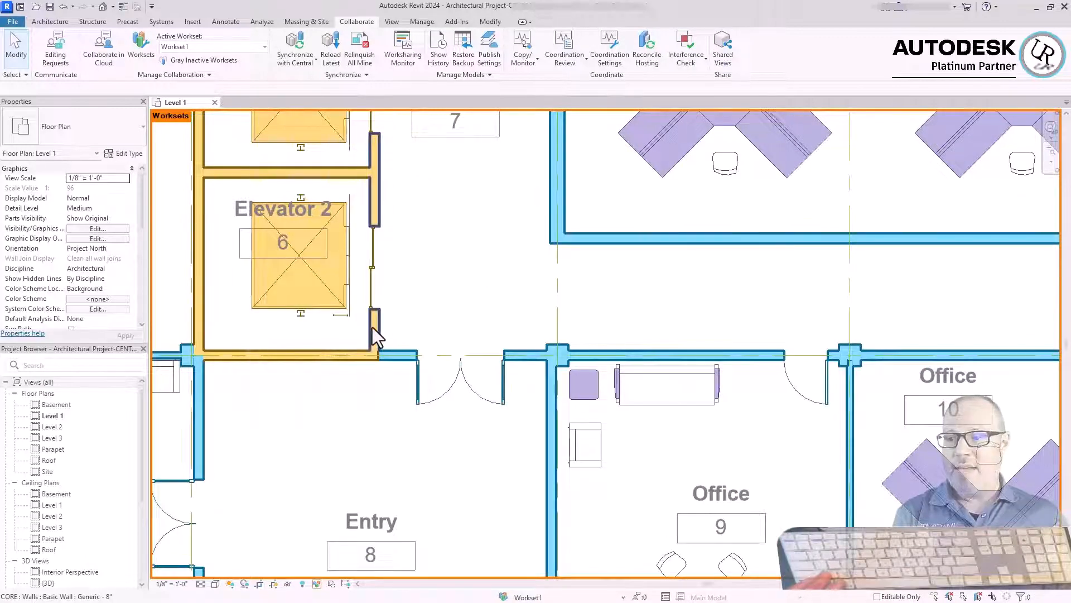
{"action": "left_click", "coordinate": [376, 332]}
{"action": "left_click", "coordinate": [313, 360]}
{"action": "scroll", "coordinate": [544, 462], "scroll_direction": "down", "scroll_amount": 4}
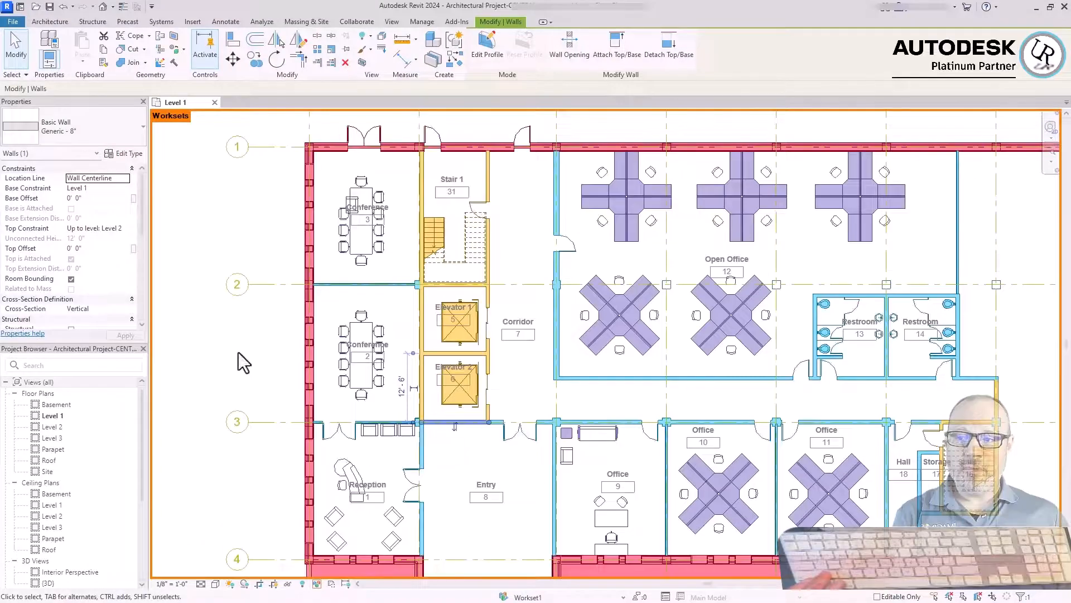
{"action": "left_click", "coordinate": [239, 355]}
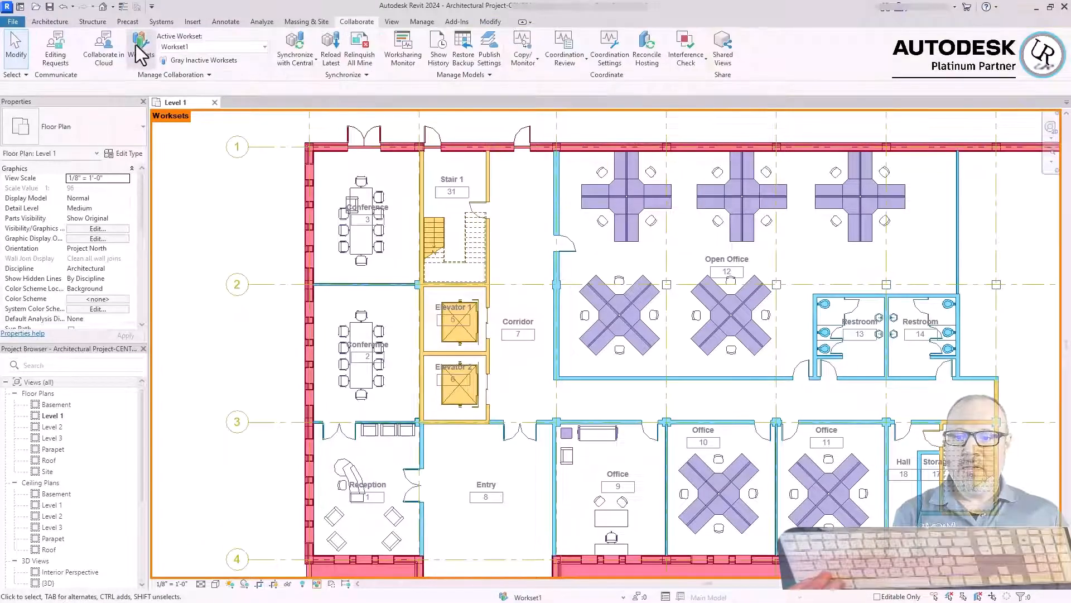
Step: Make FURNITURE the active workset and place an 84" Sofa-Pensi beside the stair wall in Conference 3
{"action": "left_click", "coordinate": [262, 48]}
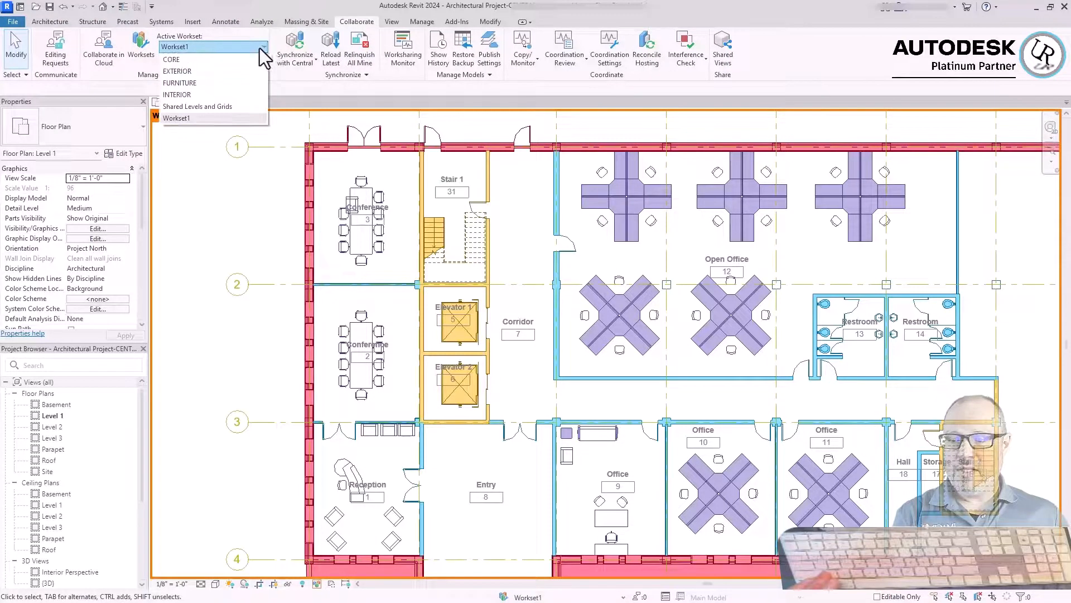
{"action": "left_click", "coordinate": [184, 84]}
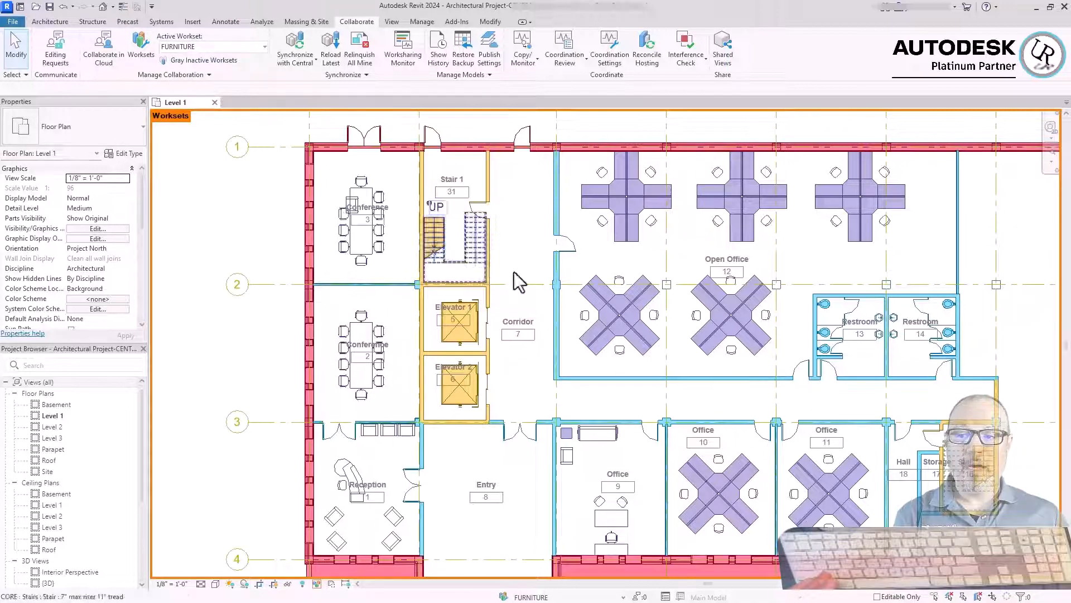
{"action": "scroll", "coordinate": [347, 178], "scroll_direction": "up", "scroll_amount": 3}
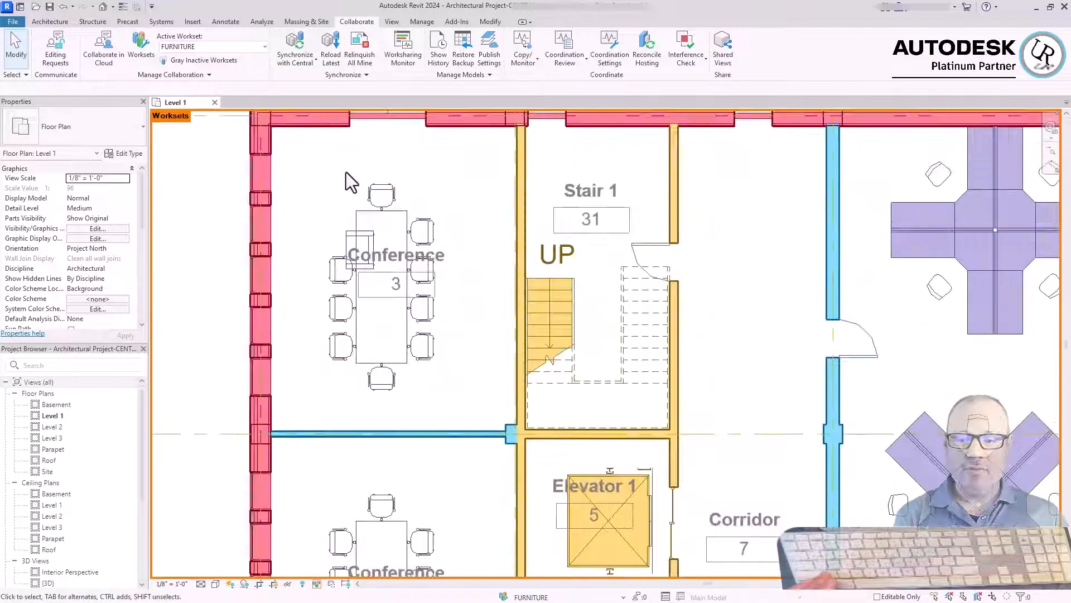
{"action": "left_click", "coordinate": [56, 23]}
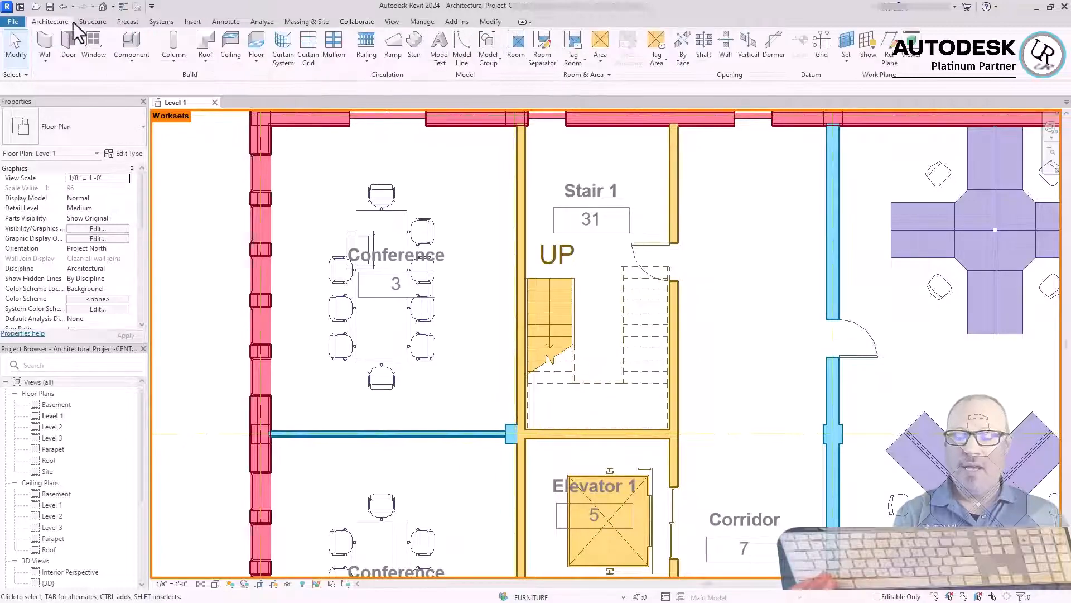
{"action": "left_click", "coordinate": [132, 44]}
{"action": "left_click", "coordinate": [64, 132]}
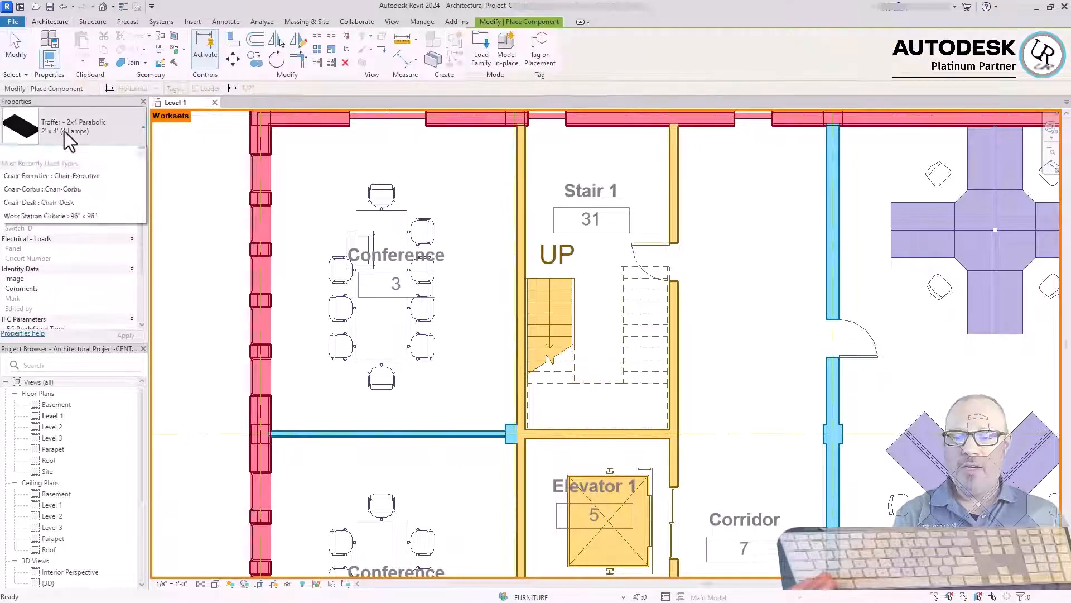
{"action": "scroll", "coordinate": [55, 263], "scroll_direction": "down", "scroll_amount": 3}
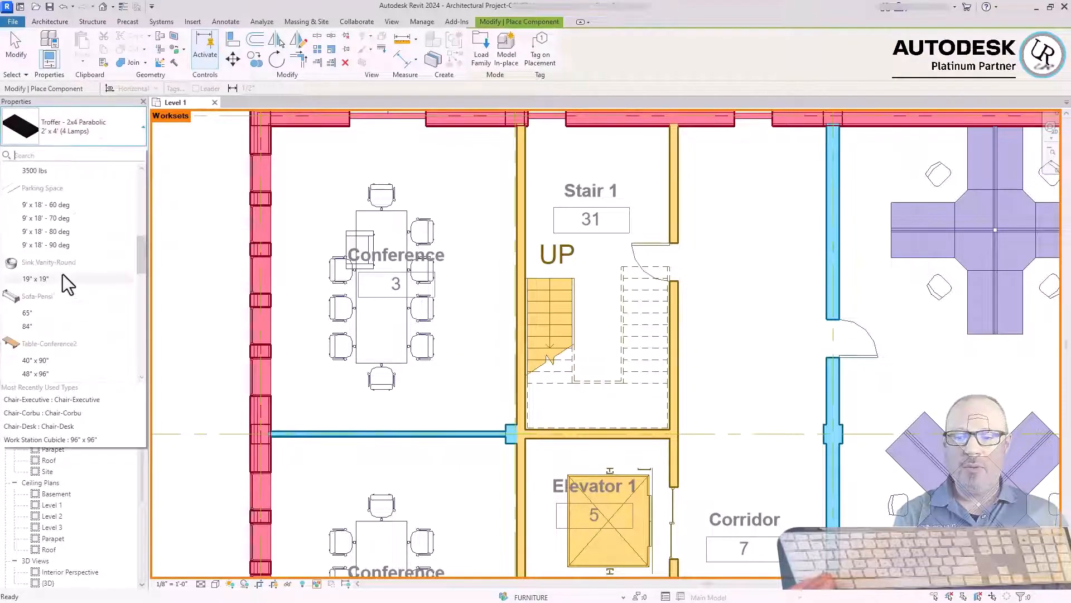
{"action": "left_click", "coordinate": [49, 327]}
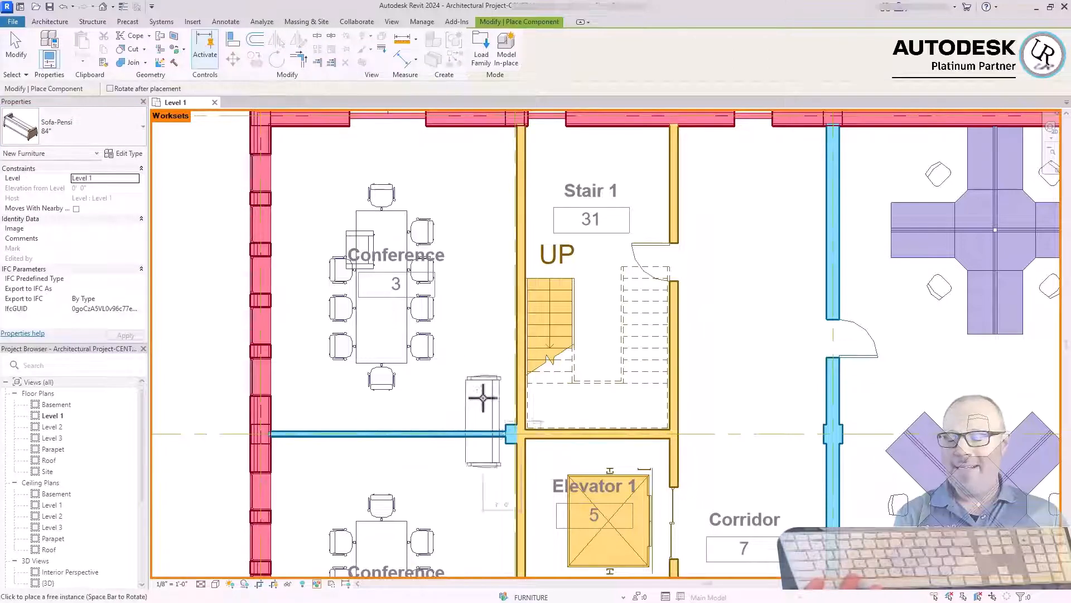
{"action": "left_click", "coordinate": [489, 358]}
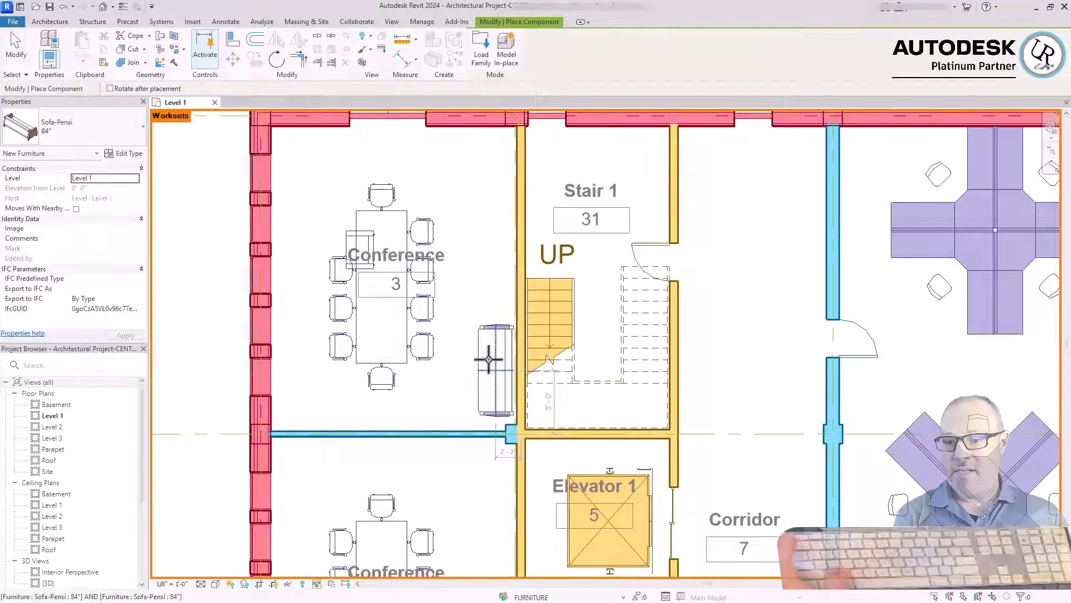
{"action": "key", "text": "Escape"}
Step: Check the workset assigned to the new sofa in Conference 3 and the worksets available for it
{"action": "left_click", "coordinate": [505, 338]}
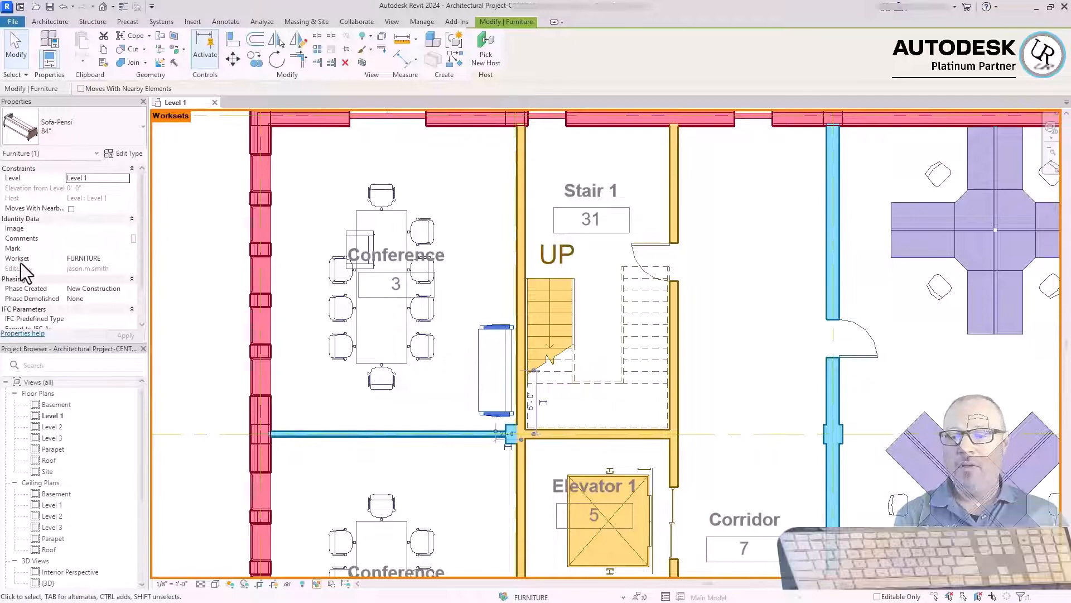
{"action": "left_click", "coordinate": [127, 258]}
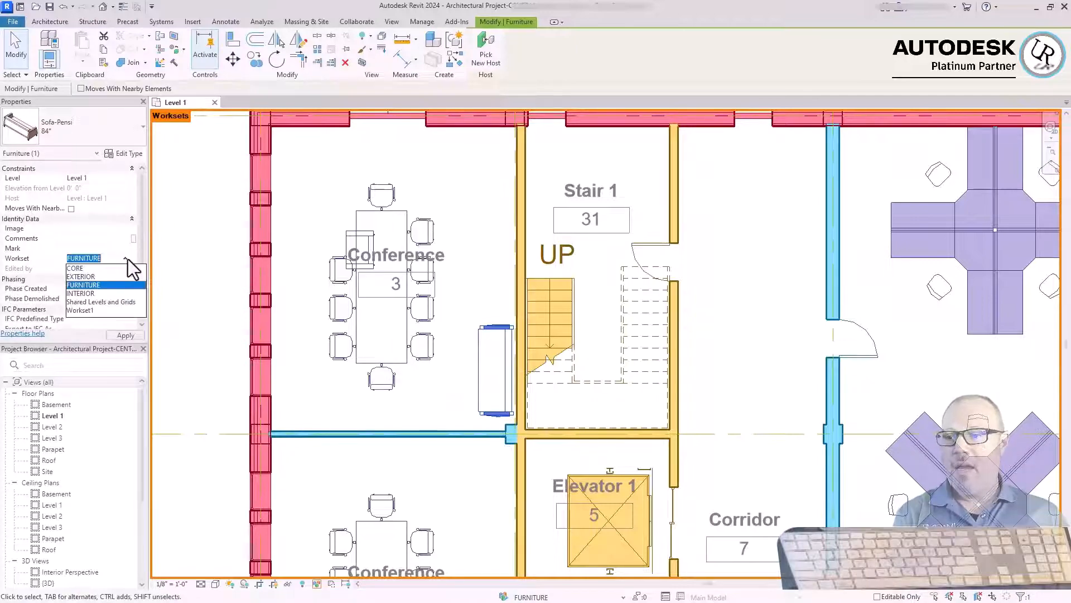
{"action": "left_click", "coordinate": [207, 257]}
{"action": "left_click", "coordinate": [290, 267]}
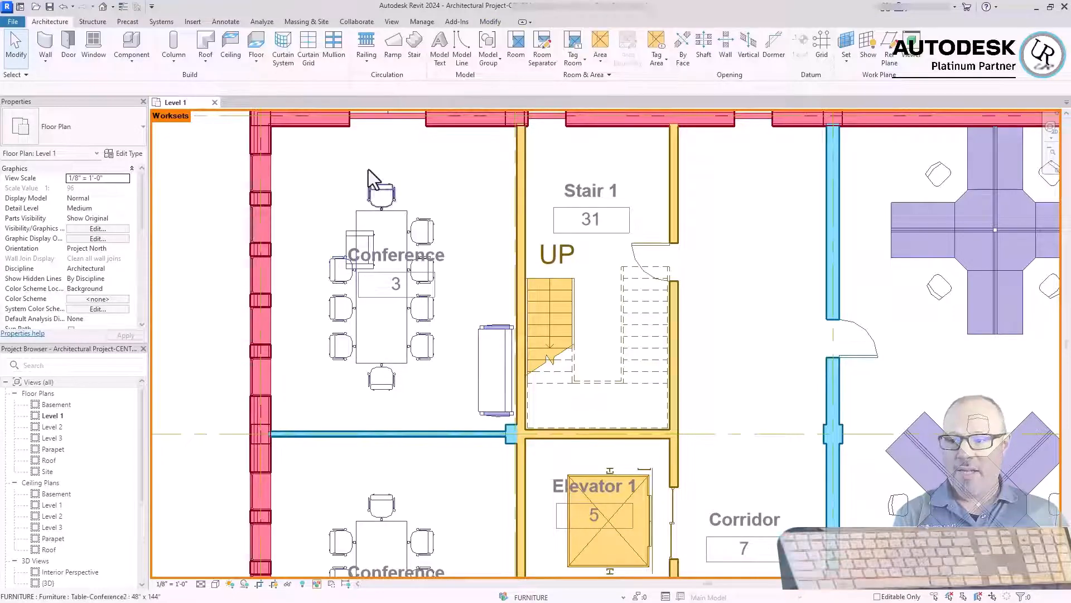
Step: Gray out the inactive worksets and examine the Level 1 plan with FURNITURE as the active workset
{"action": "left_click", "coordinate": [352, 23]}
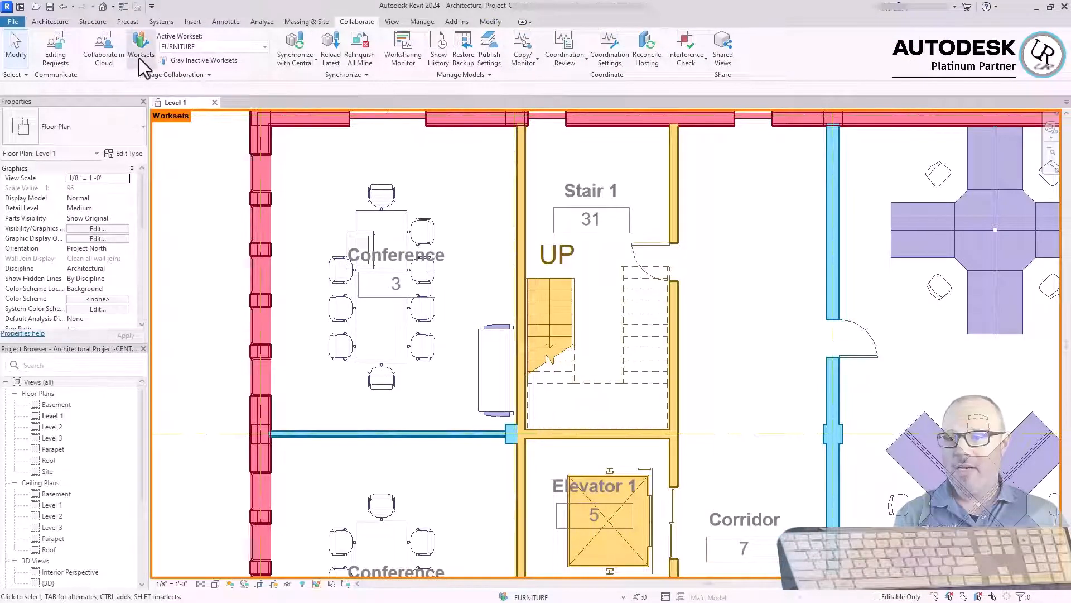
{"action": "left_click", "coordinate": [189, 64]}
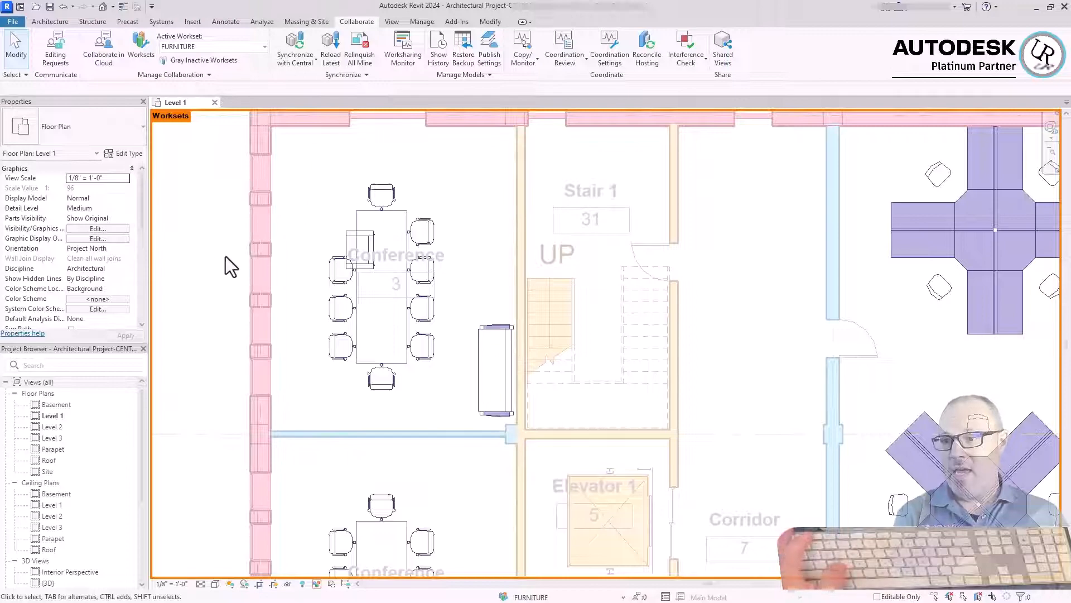
{"action": "scroll", "coordinate": [232, 189], "scroll_direction": "down", "scroll_amount": 3}
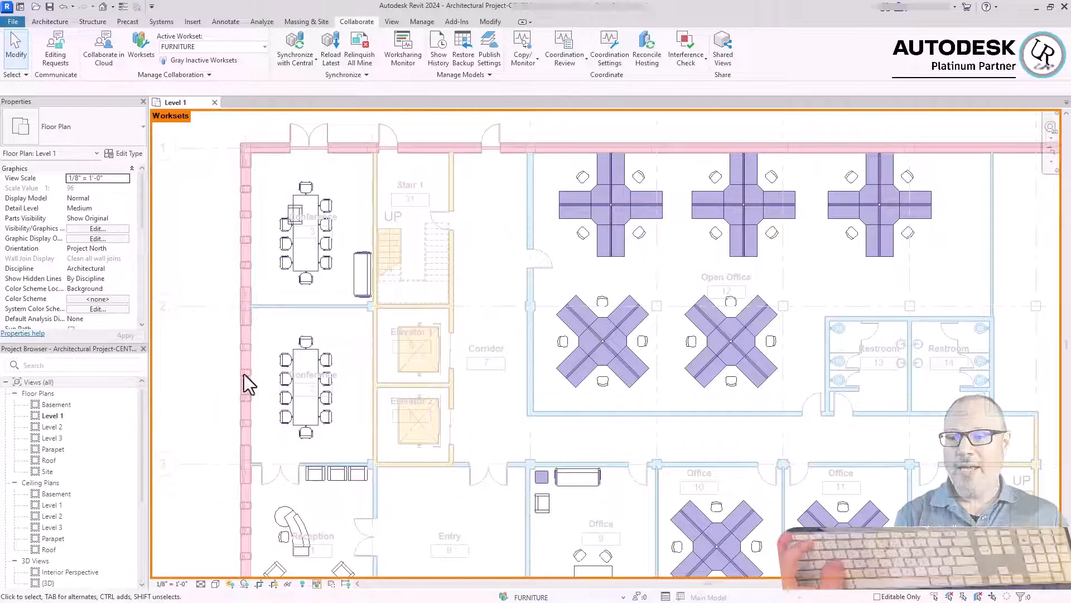
{"action": "scroll", "coordinate": [561, 234], "scroll_direction": "down", "scroll_amount": 2}
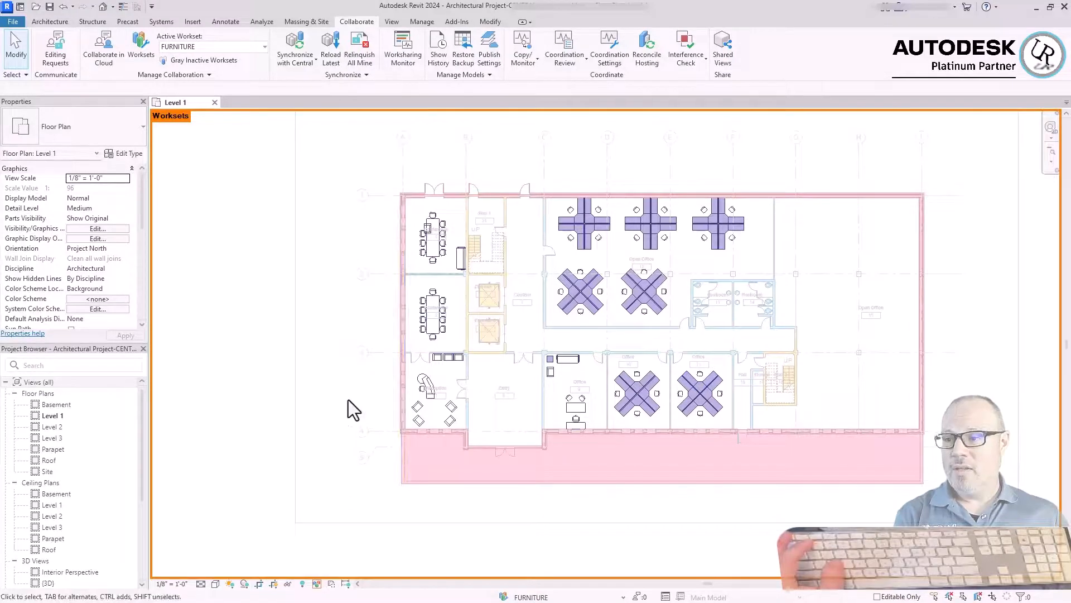
{"action": "scroll", "coordinate": [696, 390], "scroll_direction": "up", "scroll_amount": 5}
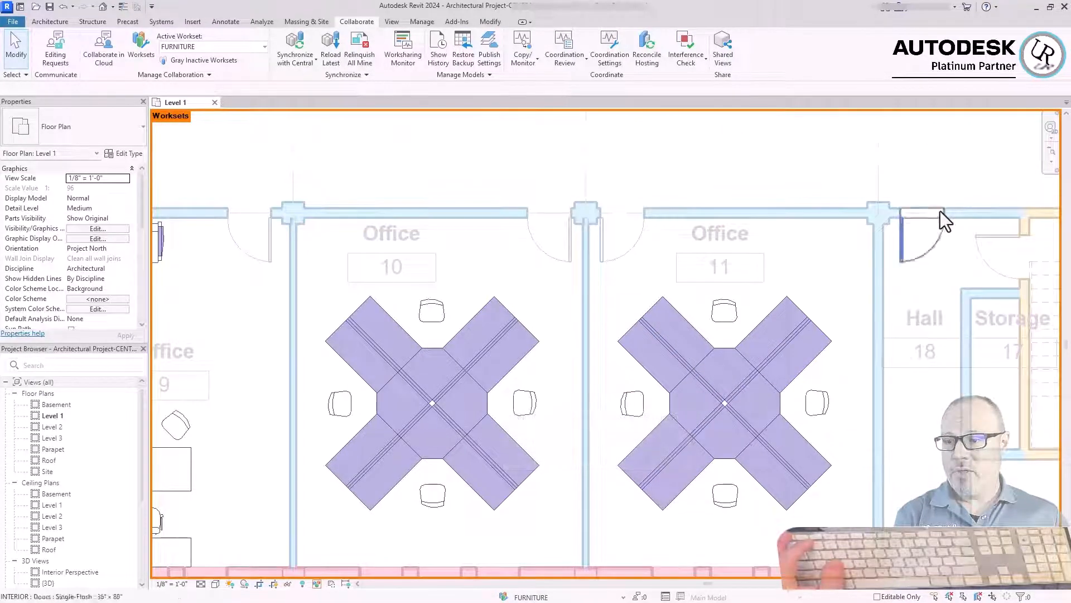
{"action": "scroll", "coordinate": [940, 211], "scroll_direction": "up", "scroll_amount": 2}
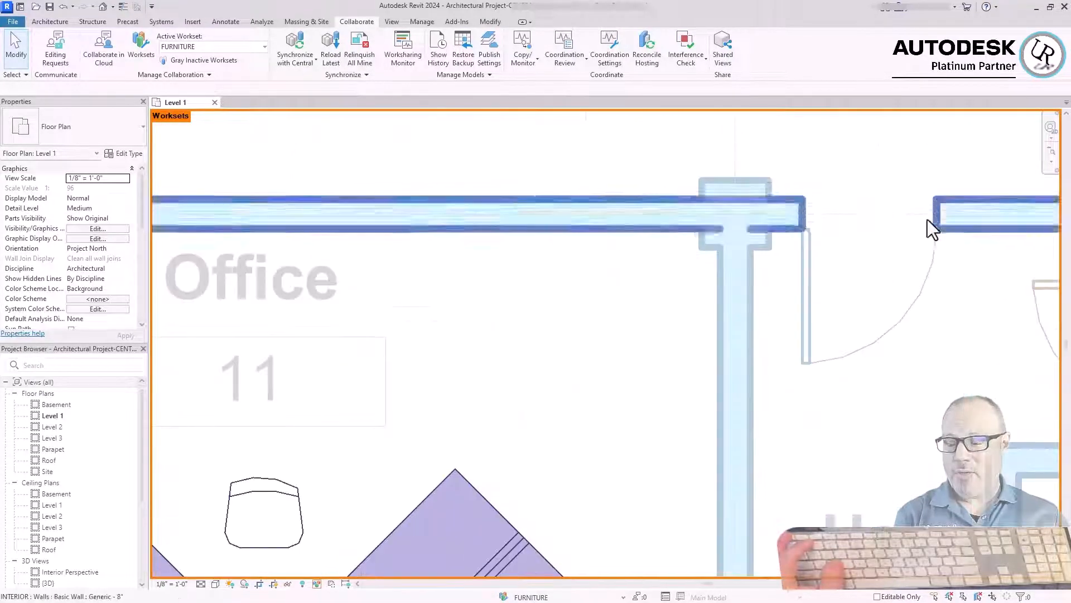
{"action": "left_click", "coordinate": [720, 327]}
{"action": "left_click", "coordinate": [589, 304]}
{"action": "scroll", "coordinate": [748, 211], "scroll_direction": "down", "scroll_amount": 5}
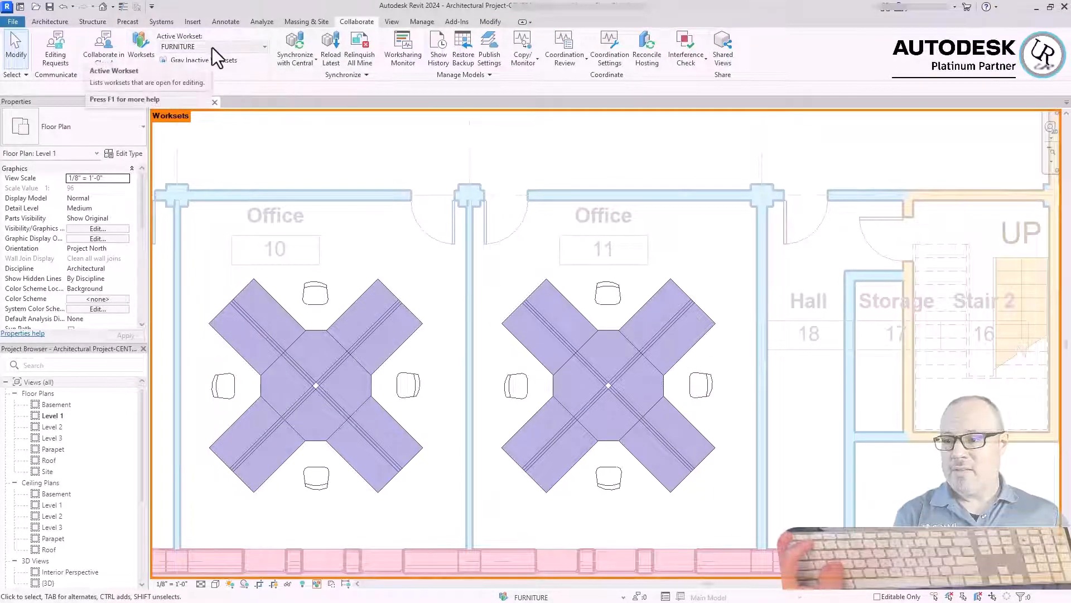
Step: Make EXTERIOR and INTERIOR the active workset in turn to view their elements against the grayed-out plan
{"action": "left_click", "coordinate": [264, 46]}
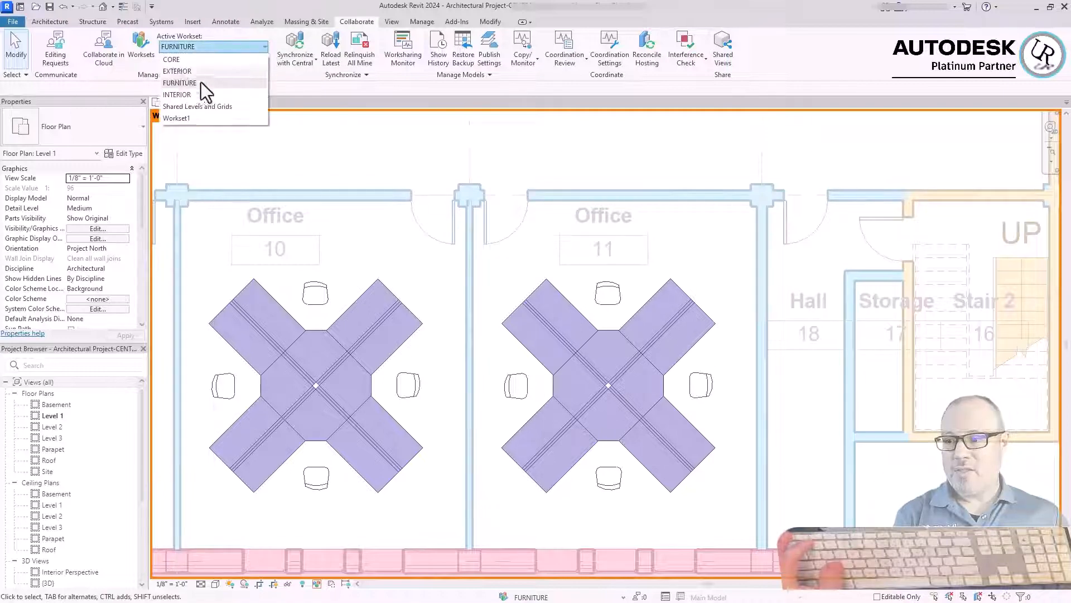
{"action": "left_click", "coordinate": [184, 72]}
{"action": "scroll", "coordinate": [755, 319], "scroll_direction": "down", "scroll_amount": 3}
{"action": "scroll", "coordinate": [702, 320], "scroll_direction": "down", "scroll_amount": 2}
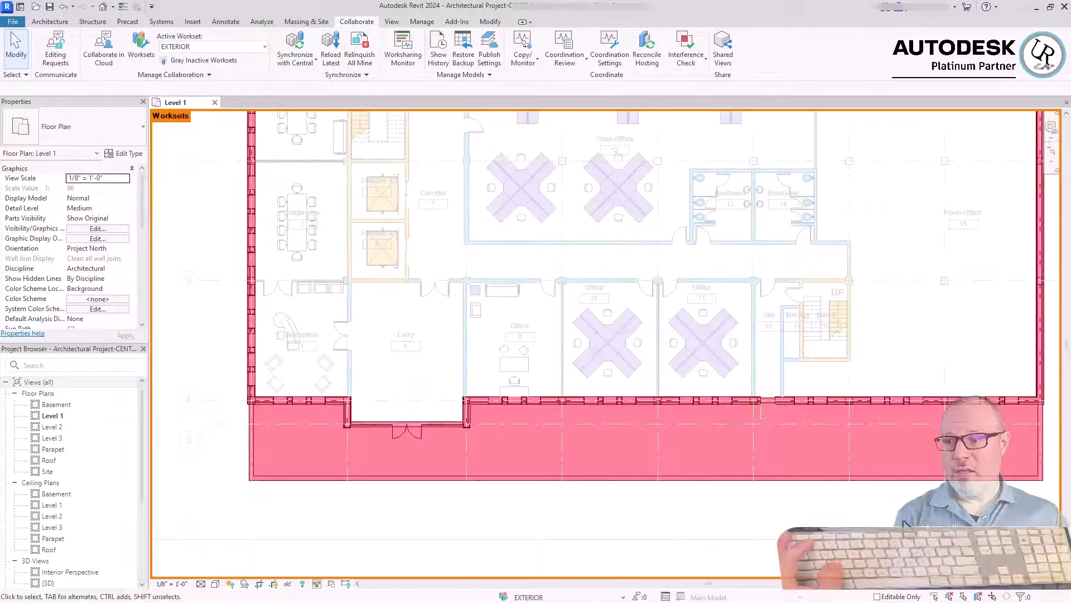
{"action": "scroll", "coordinate": [642, 486], "scroll_direction": "down", "scroll_amount": 3}
{"action": "scroll", "coordinate": [641, 444], "scroll_direction": "up", "scroll_amount": 2}
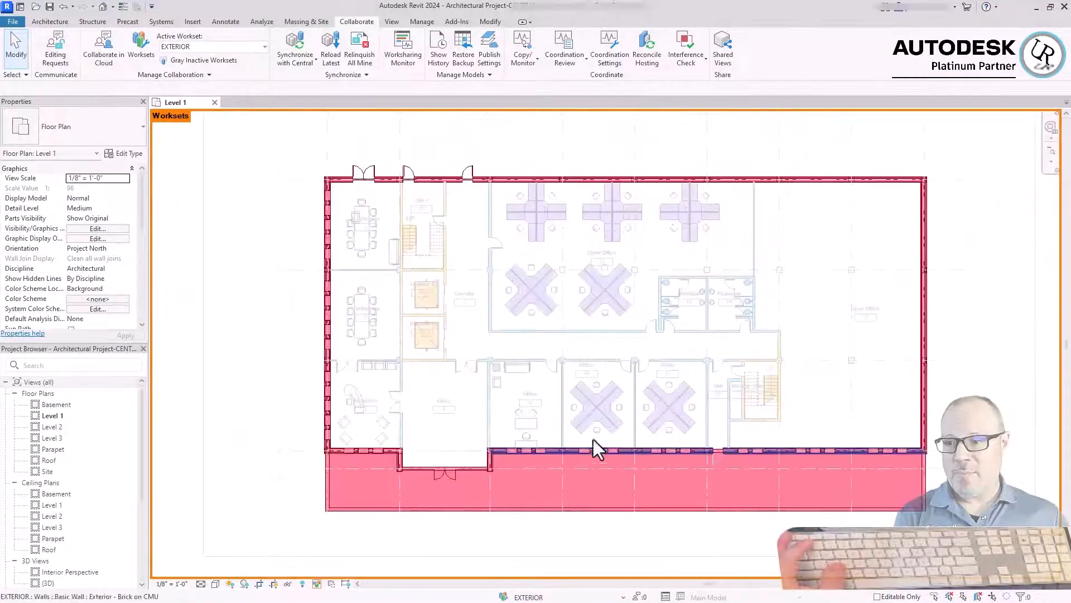
{"action": "left_click", "coordinate": [266, 47]}
{"action": "left_click", "coordinate": [185, 94]}
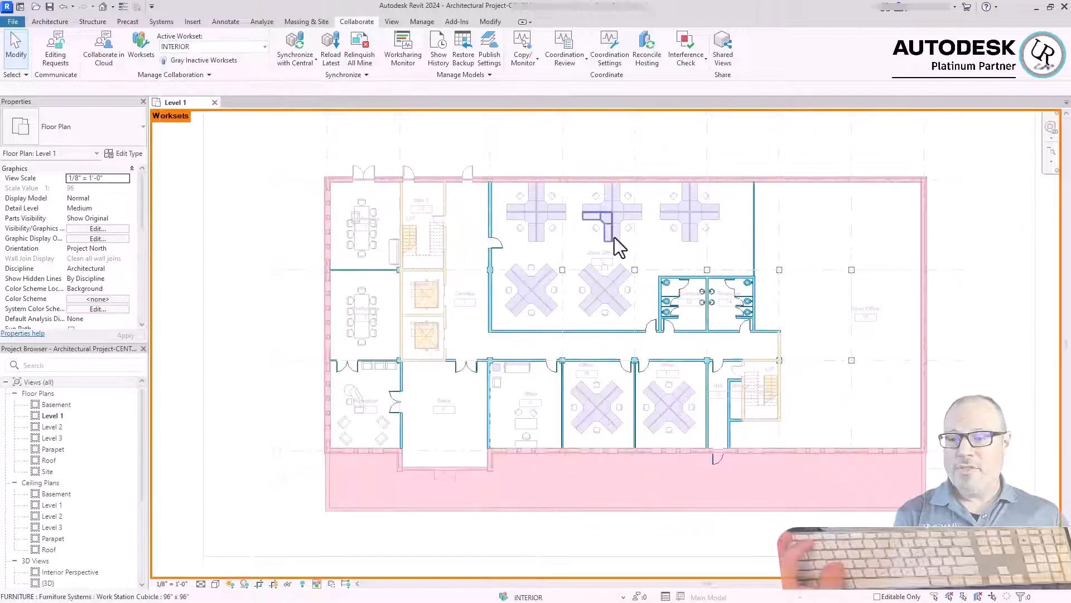
Step: Make CORE the active workset and review the stairs, elevators and core walls, including around Stair 2
{"action": "left_click", "coordinate": [255, 46]}
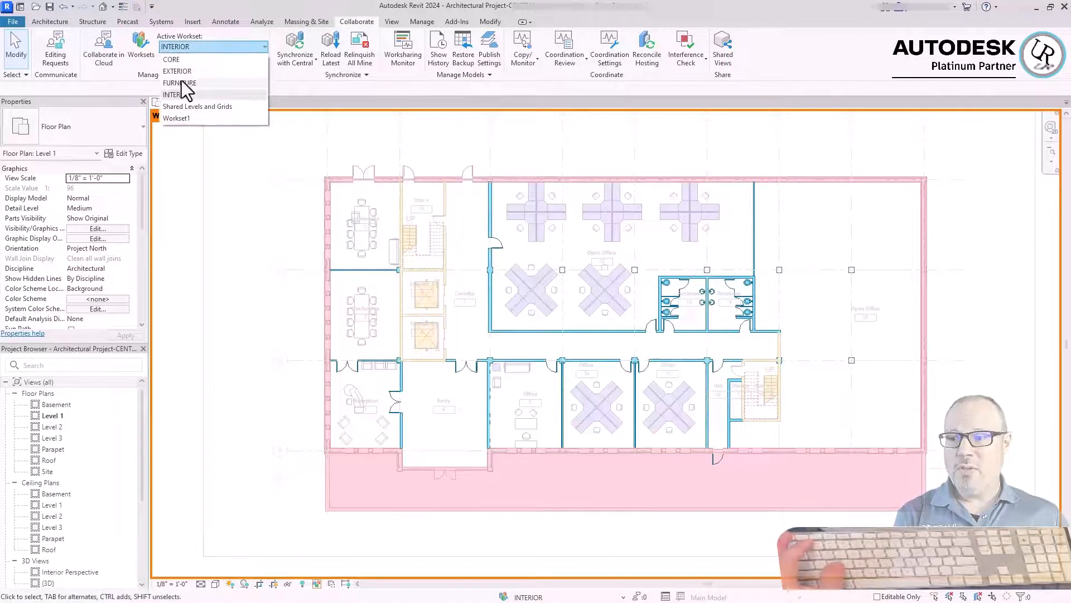
{"action": "left_click", "coordinate": [182, 61]}
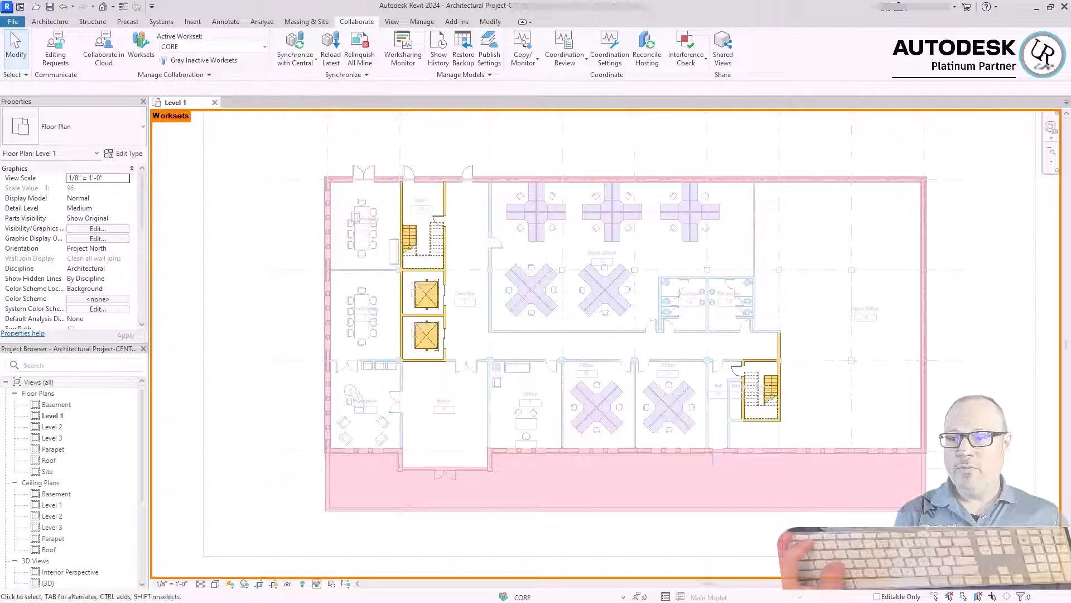
{"action": "scroll", "coordinate": [843, 444], "scroll_direction": "up", "scroll_amount": 3}
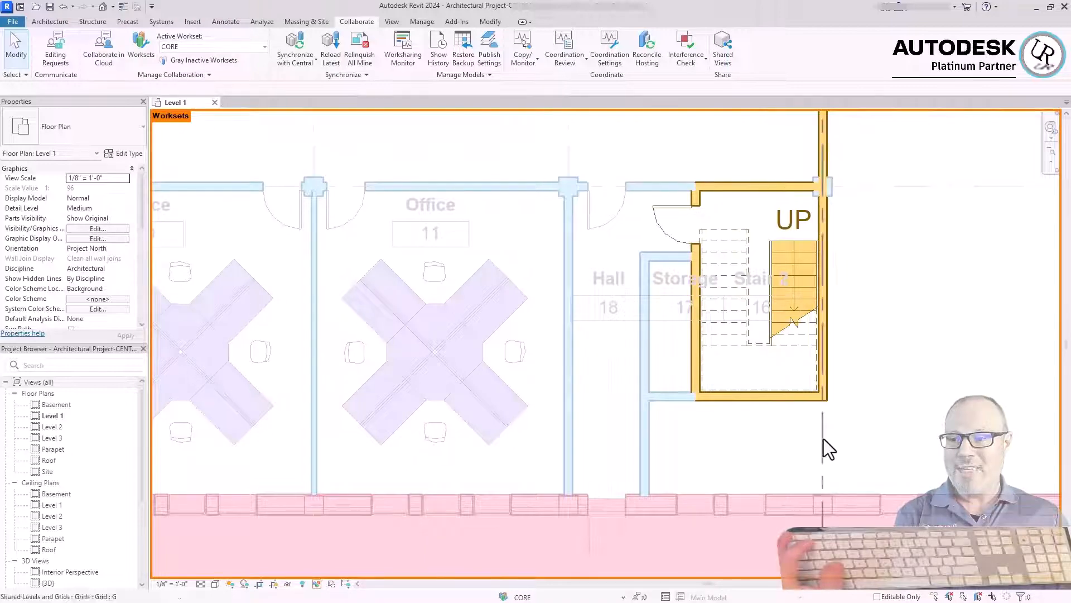
{"action": "scroll", "coordinate": [884, 416], "scroll_direction": "down", "scroll_amount": 3}
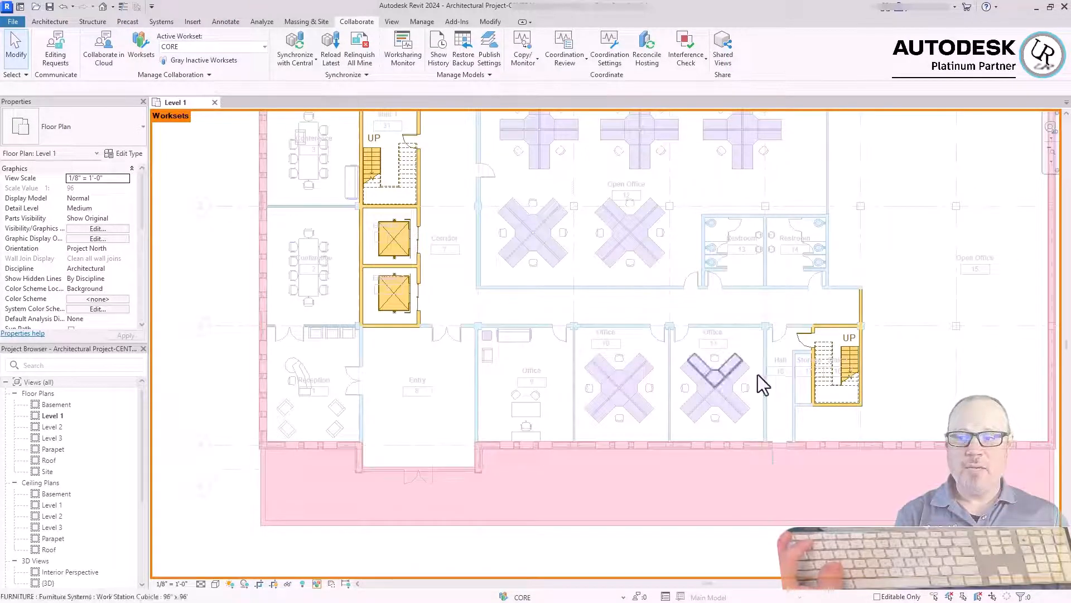
{"action": "scroll", "coordinate": [760, 378], "scroll_direction": "down", "scroll_amount": 2}
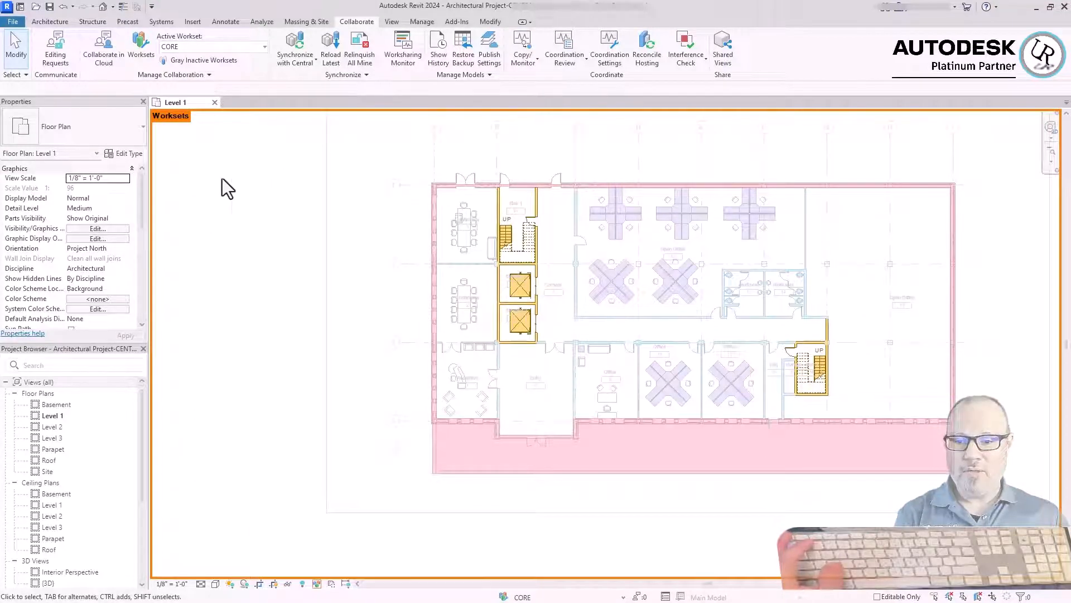
{"action": "key", "text": "z"}
{"action": "key", "text": "f"}
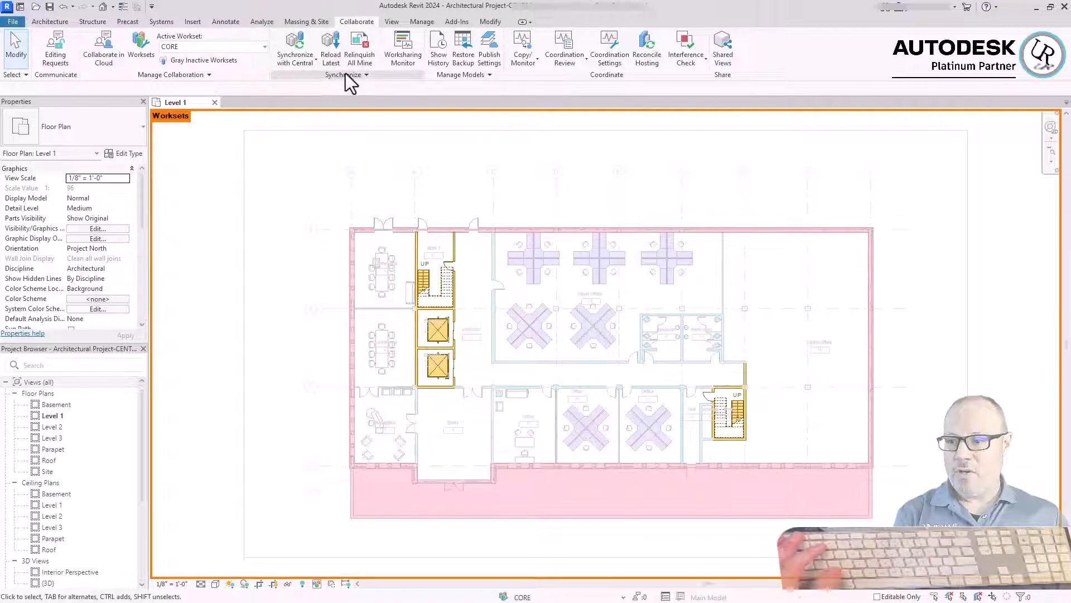
Step: Synchronize with Architectural Project-CENTRAL.rvt, relinquishing borrowed elements and saving the local file before and after
{"action": "left_click", "coordinate": [297, 63]}
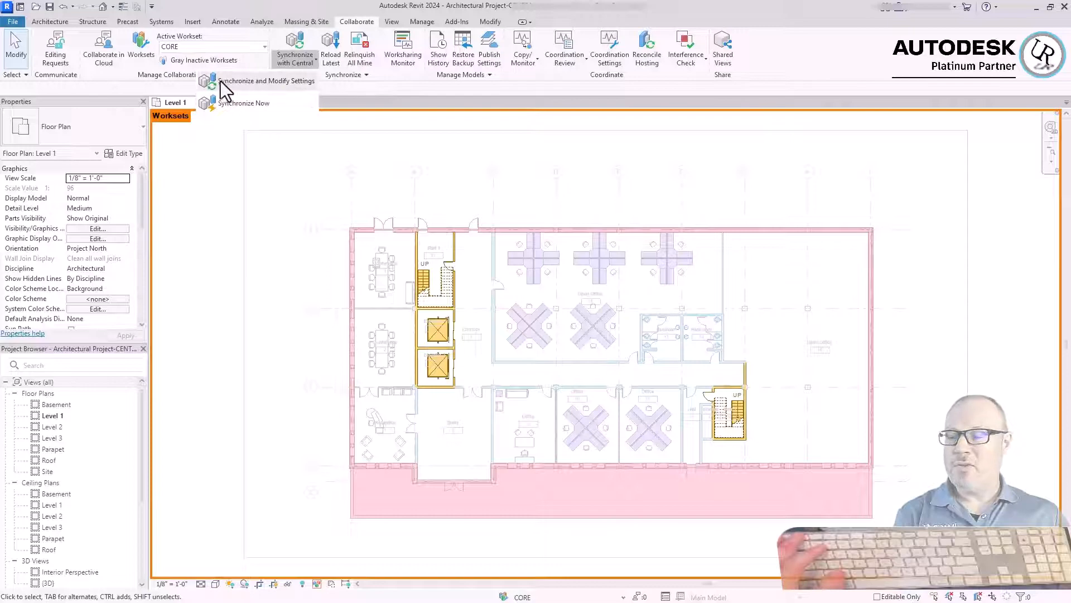
{"action": "left_click", "coordinate": [290, 81]}
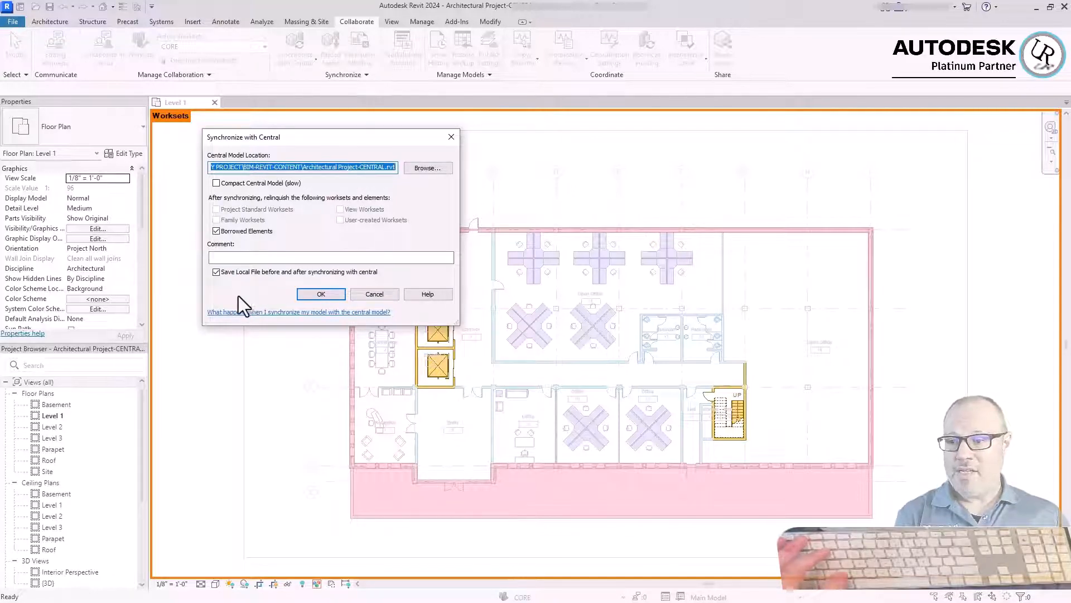
{"action": "left_click", "coordinate": [313, 297]}
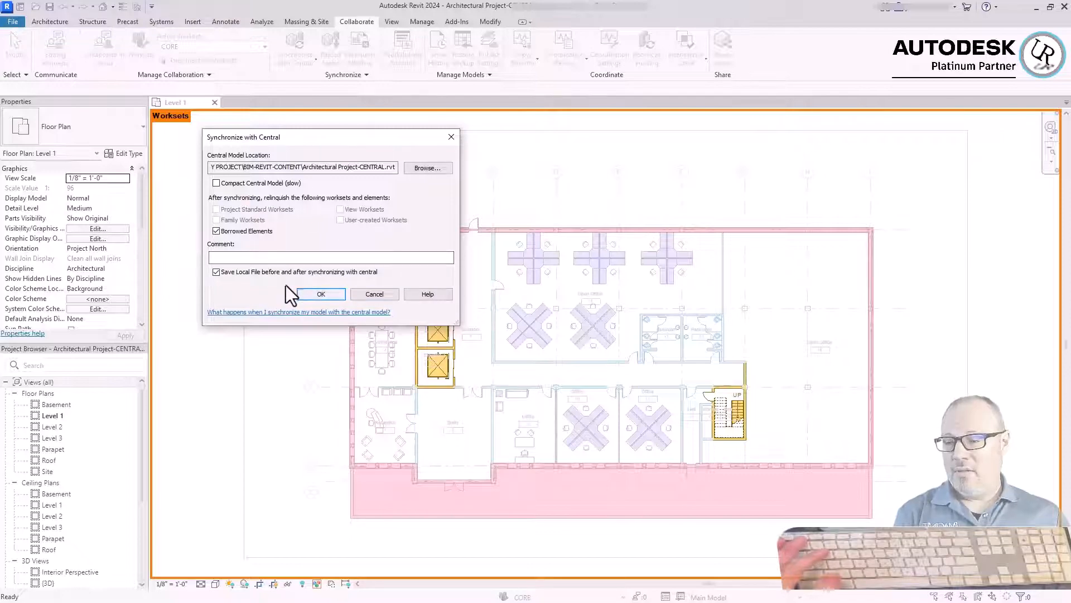
{"action": "left_click", "coordinate": [317, 297]}
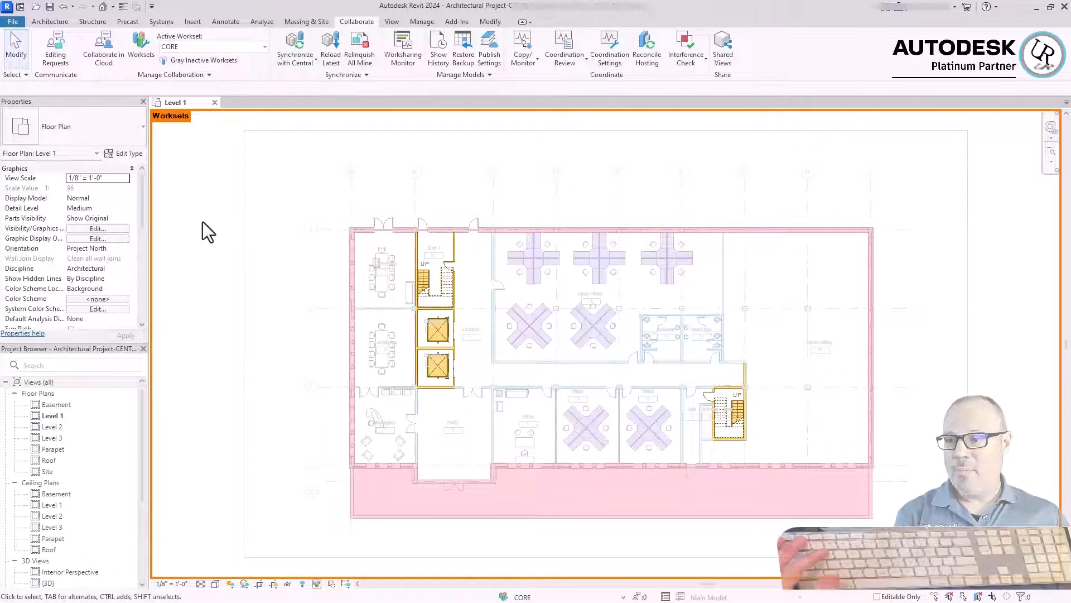
Step: Switch the Level 1 worksharing display to Owners and compare the plans in the two side-by-side sessions
{"action": "left_click", "coordinate": [317, 584]}
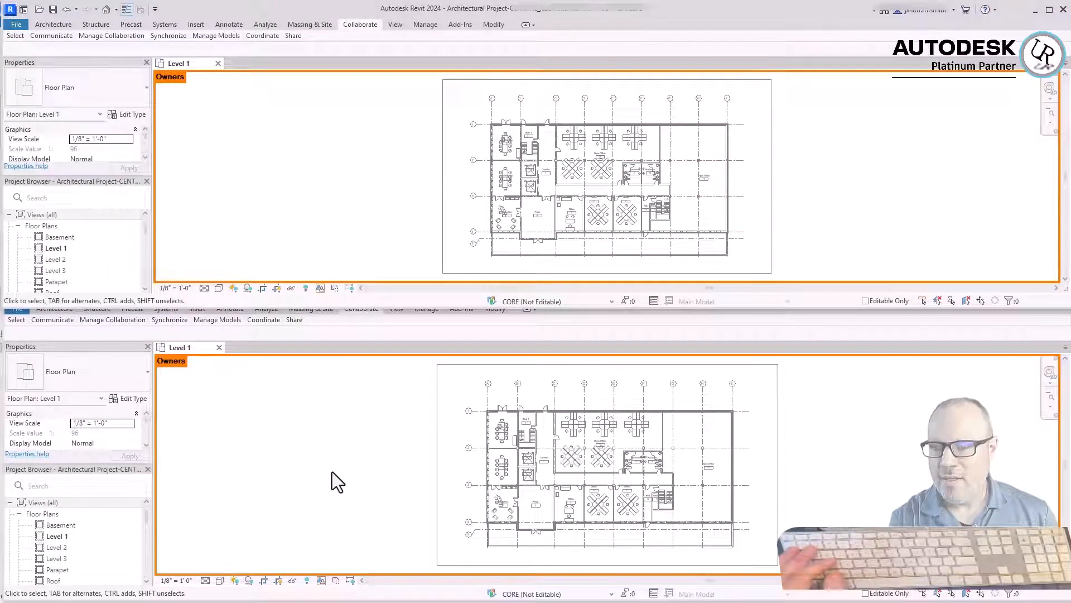
{"action": "left_click", "coordinate": [331, 472]}
{"action": "left_click", "coordinate": [334, 232]}
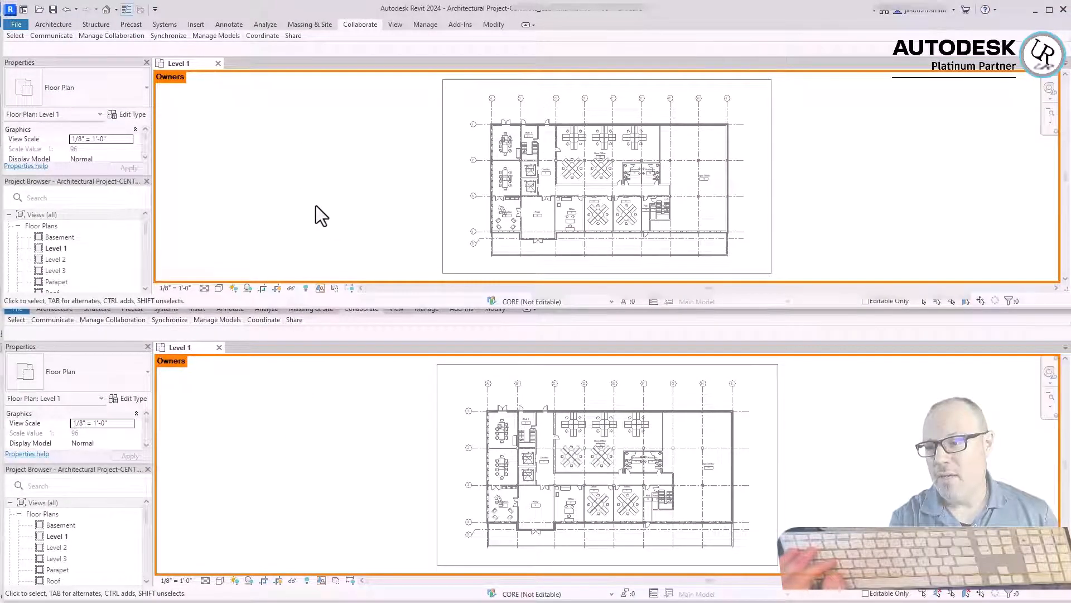
{"action": "left_click", "coordinate": [309, 401]}
{"action": "left_click", "coordinate": [324, 230]}
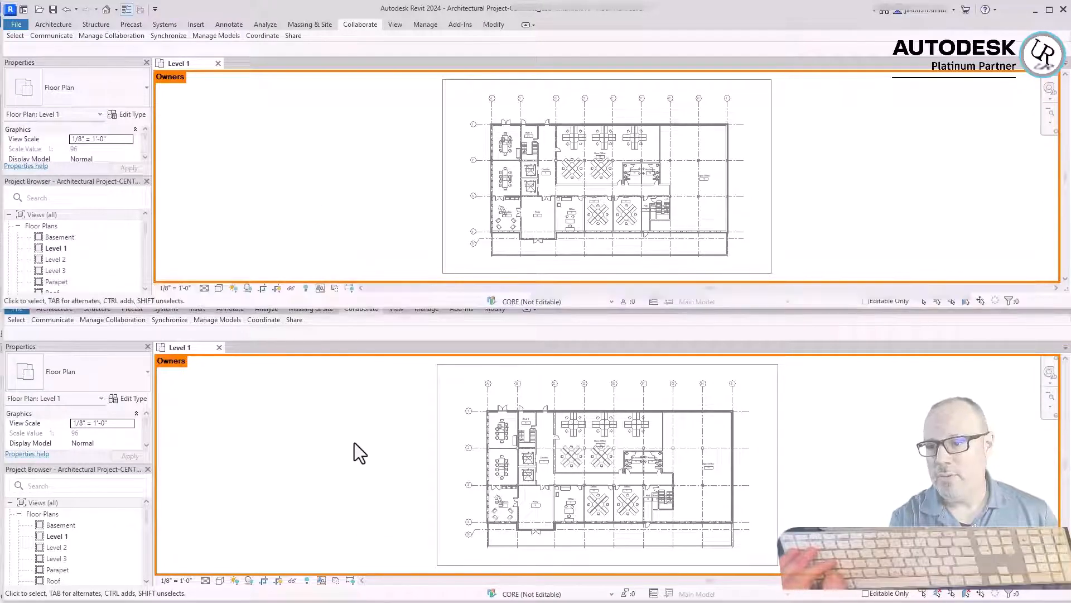
{"action": "left_click", "coordinate": [349, 471]}
{"action": "left_click", "coordinate": [359, 222]}
{"action": "left_click", "coordinate": [357, 407]}
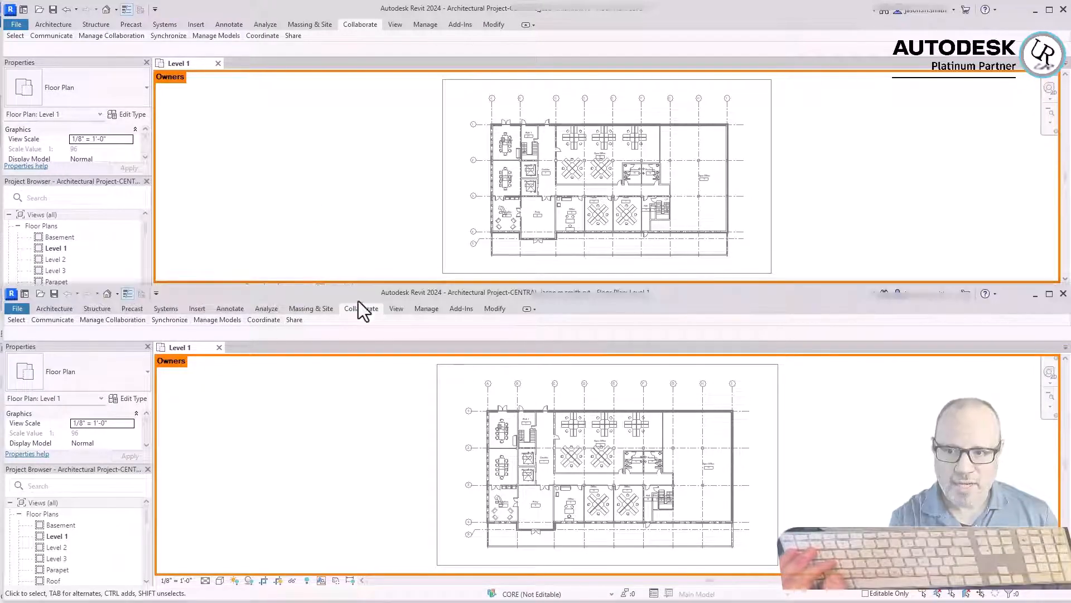
{"action": "left_click", "coordinate": [350, 234]}
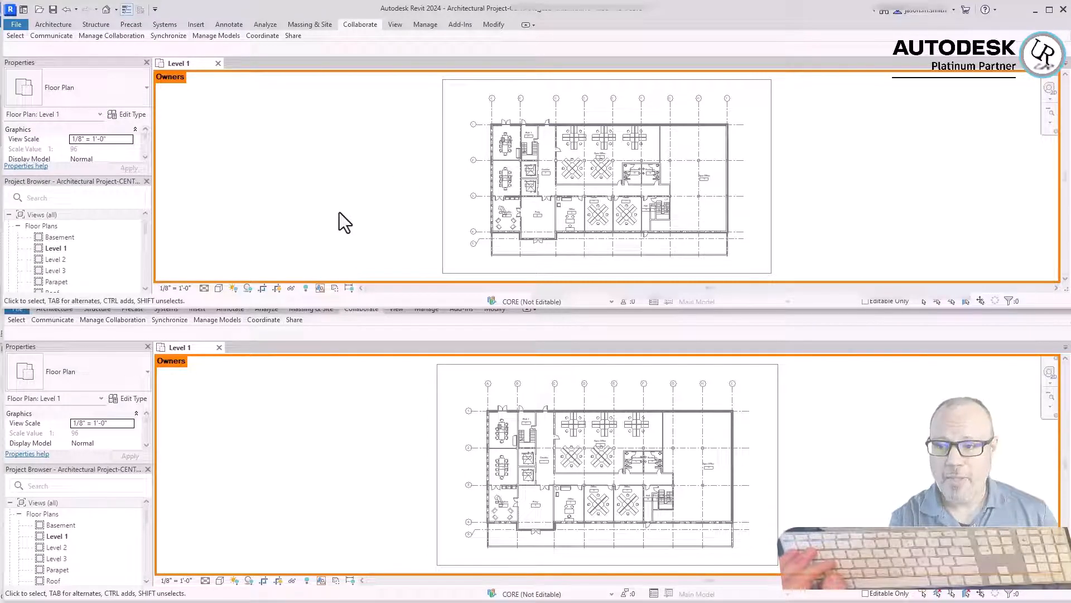
{"action": "left_click", "coordinate": [293, 507]}
{"action": "left_click", "coordinate": [306, 206]}
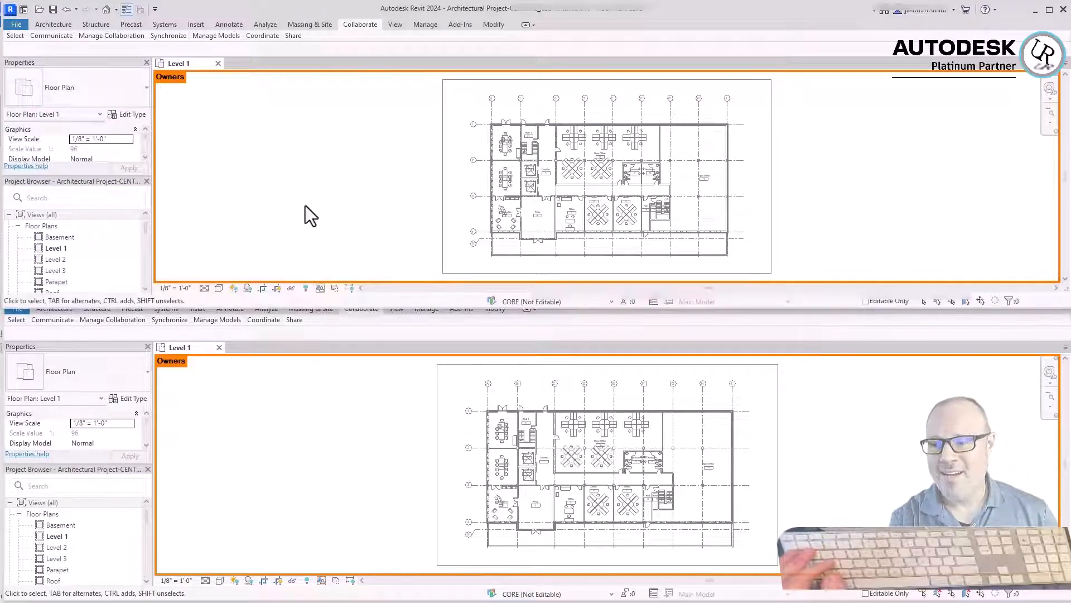
Step: Examine the exterior wall corner around Conference 3 at grid 1 in both sessions
{"action": "left_click", "coordinate": [370, 521]}
{"action": "scroll", "coordinate": [557, 443], "scroll_direction": "up", "scroll_amount": 2}
{"action": "scroll", "coordinate": [495, 378], "scroll_direction": "up", "scroll_amount": 2}
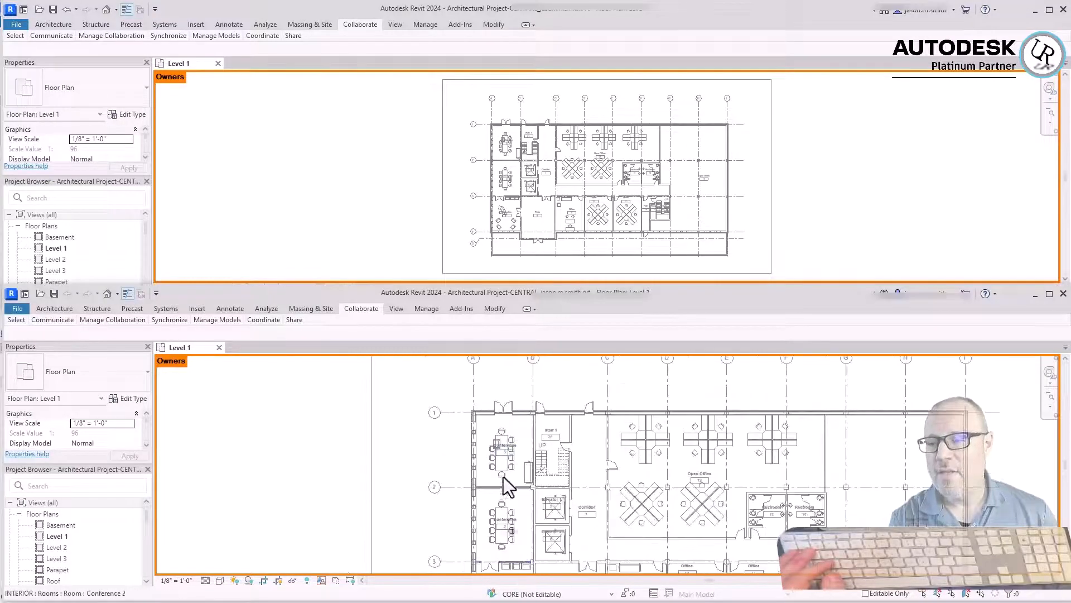
{"action": "scroll", "coordinate": [491, 435], "scroll_direction": "up", "scroll_amount": 2}
{"action": "scroll", "coordinate": [531, 526], "scroll_direction": "up", "scroll_amount": 2}
{"action": "scroll", "coordinate": [490, 467], "scroll_direction": "up", "scroll_amount": 1}
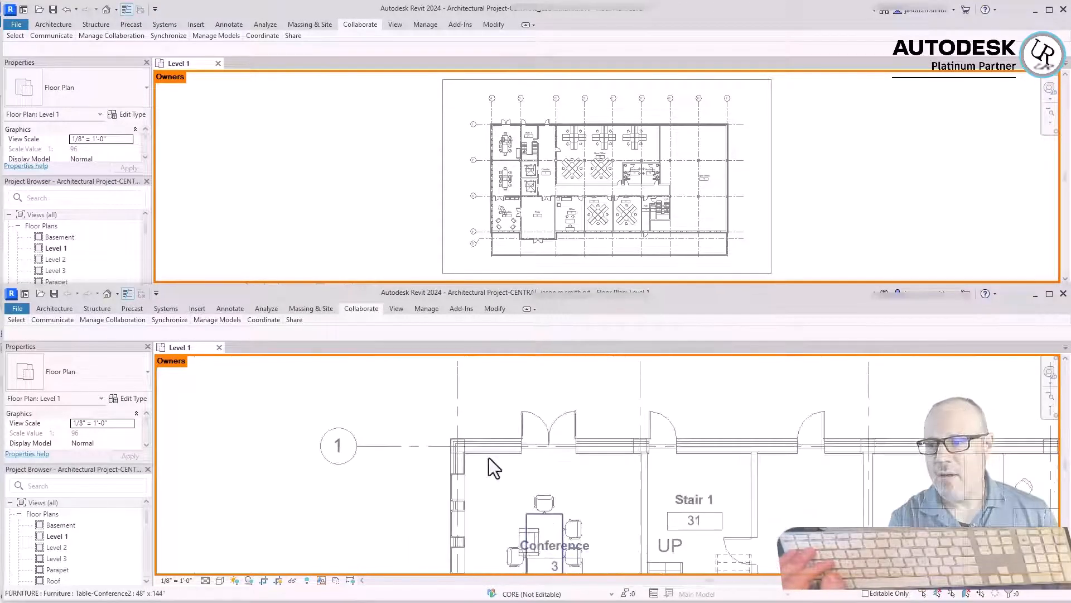
{"action": "left_click", "coordinate": [342, 203]}
{"action": "scroll", "coordinate": [480, 135], "scroll_direction": "up", "scroll_amount": 1}
{"action": "scroll", "coordinate": [545, 112], "scroll_direction": "up", "scroll_amount": 1}
{"action": "scroll", "coordinate": [580, 149], "scroll_direction": "up", "scroll_amount": 1}
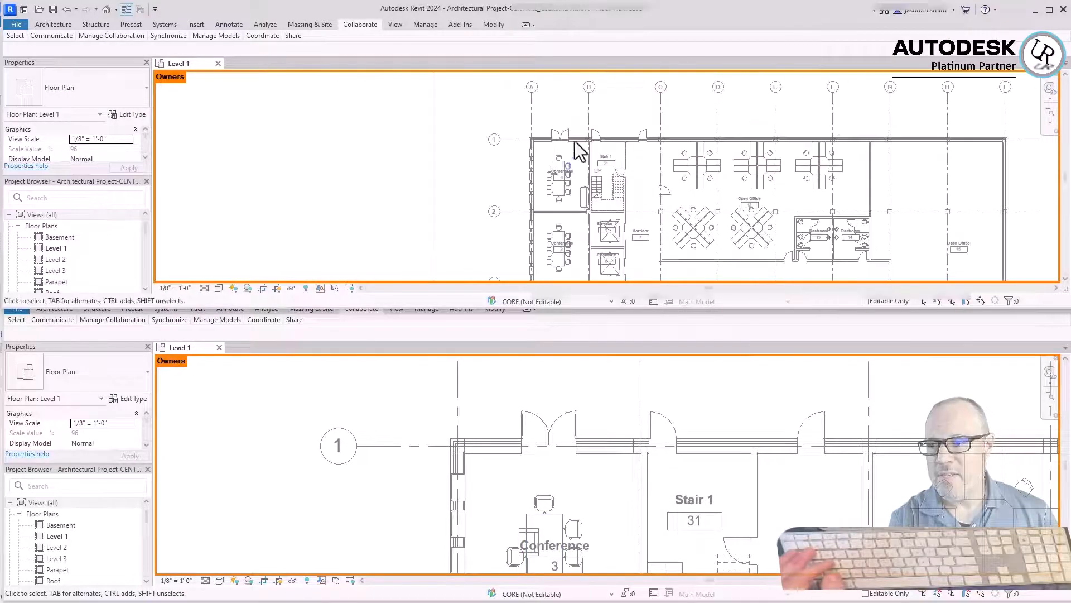
{"action": "scroll", "coordinate": [581, 151], "scroll_direction": "up", "scroll_amount": 2}
{"action": "scroll", "coordinate": [552, 143], "scroll_direction": "up", "scroll_amount": 2}
Step: Borrow the two Exterior - Brick on CMU walls meeting at the Conference 3 corner by making these elements editable
{"action": "left_click", "coordinate": [340, 508]}
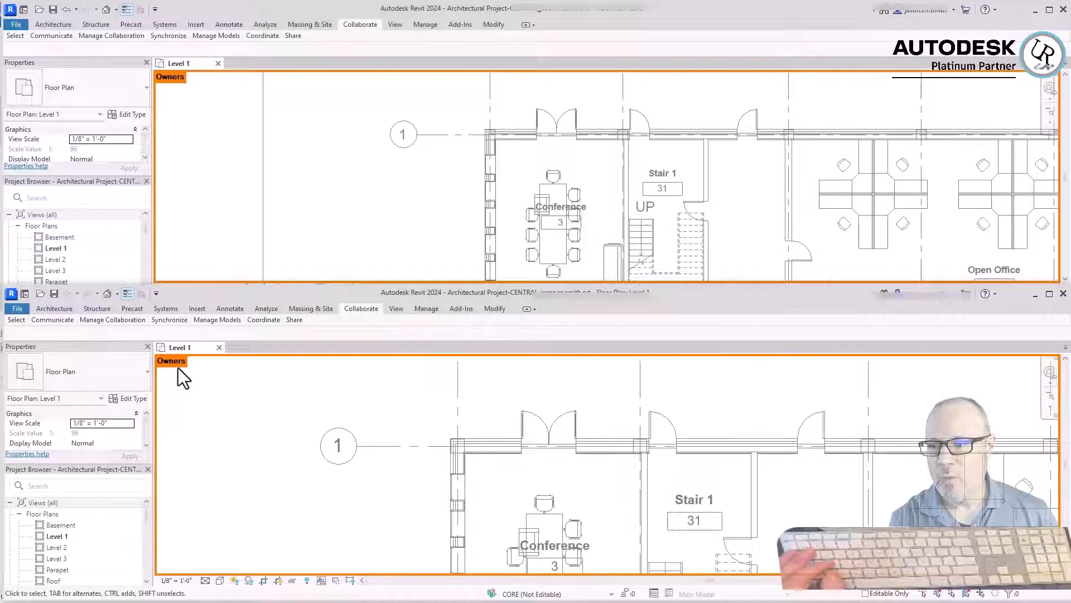
{"action": "left_click", "coordinate": [495, 444]}
{"action": "left_click", "coordinate": [459, 482], "text": "ctrl"}
{"action": "right_click", "coordinate": [411, 476]}
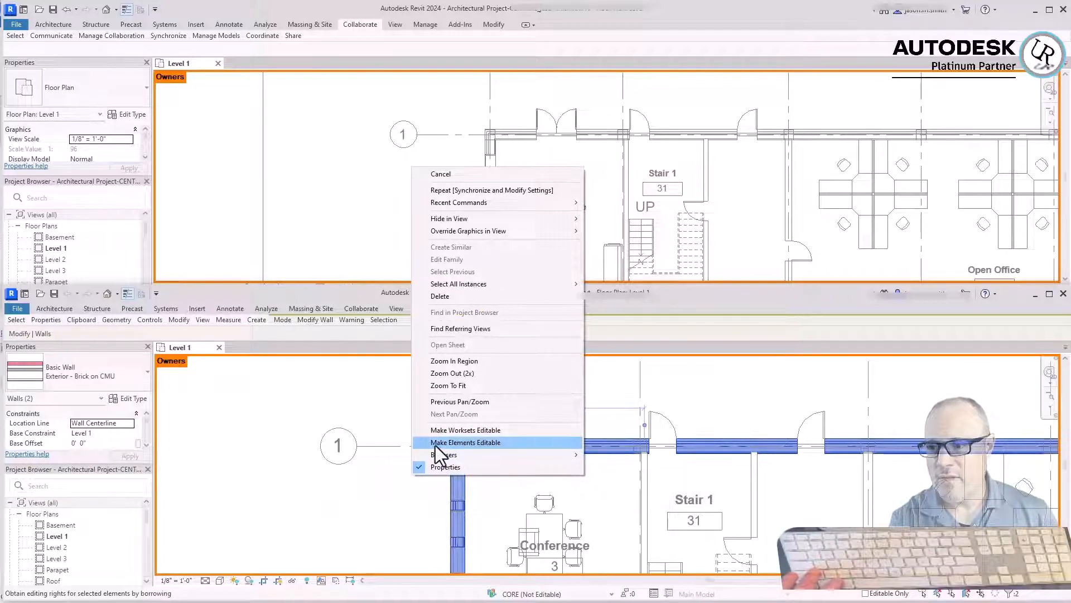
{"action": "left_click", "coordinate": [435, 443]}
{"action": "left_click", "coordinate": [435, 559]}
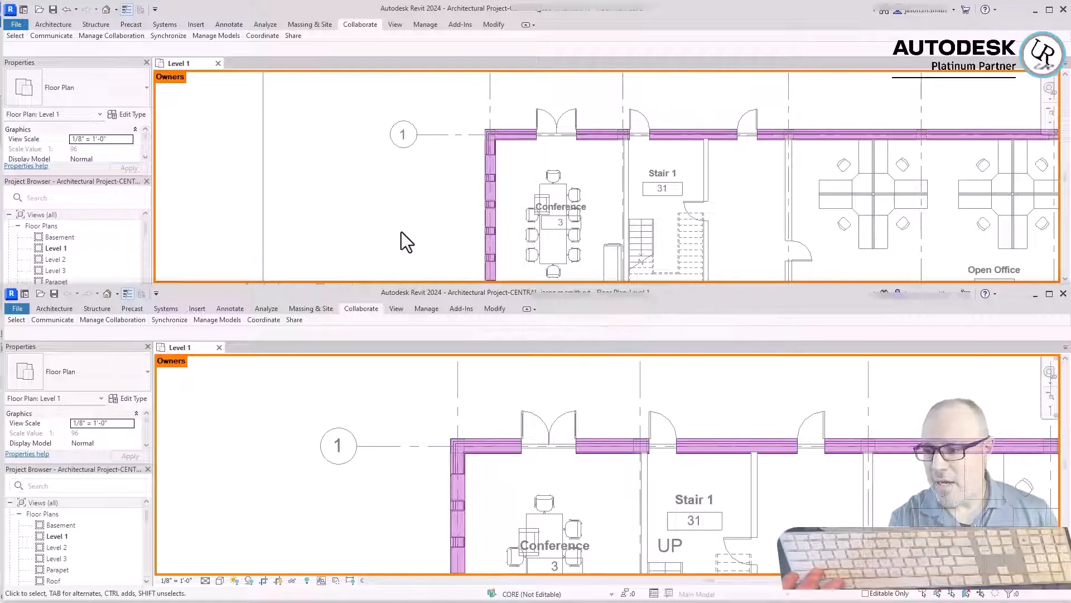
Step: In the other session, examine the ownership coloring along the exterior walls on grids 1 and A
{"action": "left_click", "coordinate": [418, 202]}
{"action": "scroll", "coordinate": [420, 201], "scroll_direction": "down", "scroll_amount": 2}
{"action": "scroll", "coordinate": [557, 169], "scroll_direction": "up", "scroll_amount": 3}
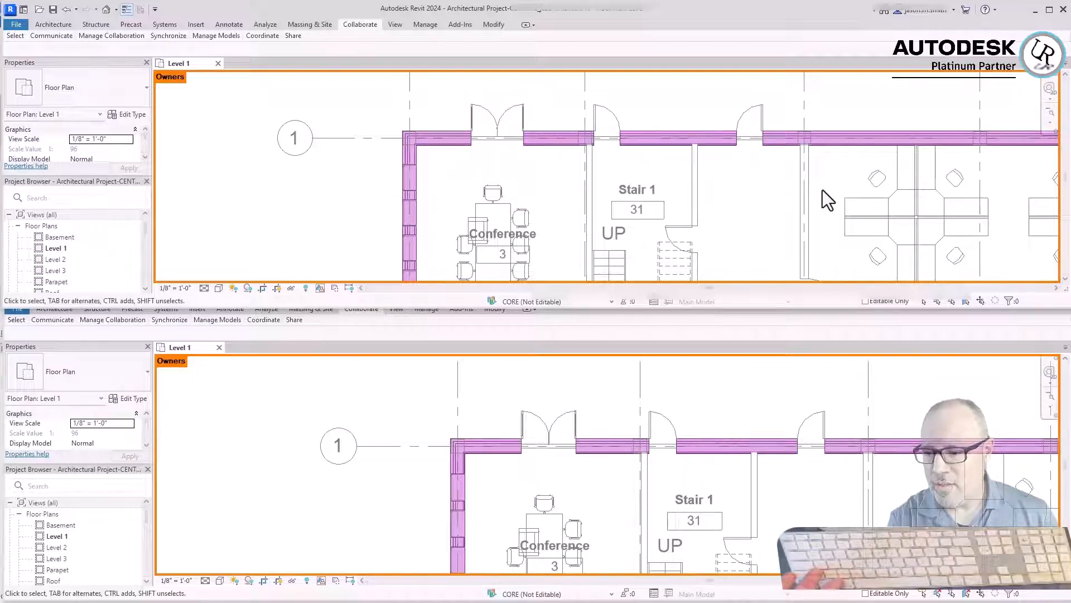
{"action": "scroll", "coordinate": [273, 173], "scroll_direction": "down", "scroll_amount": 3}
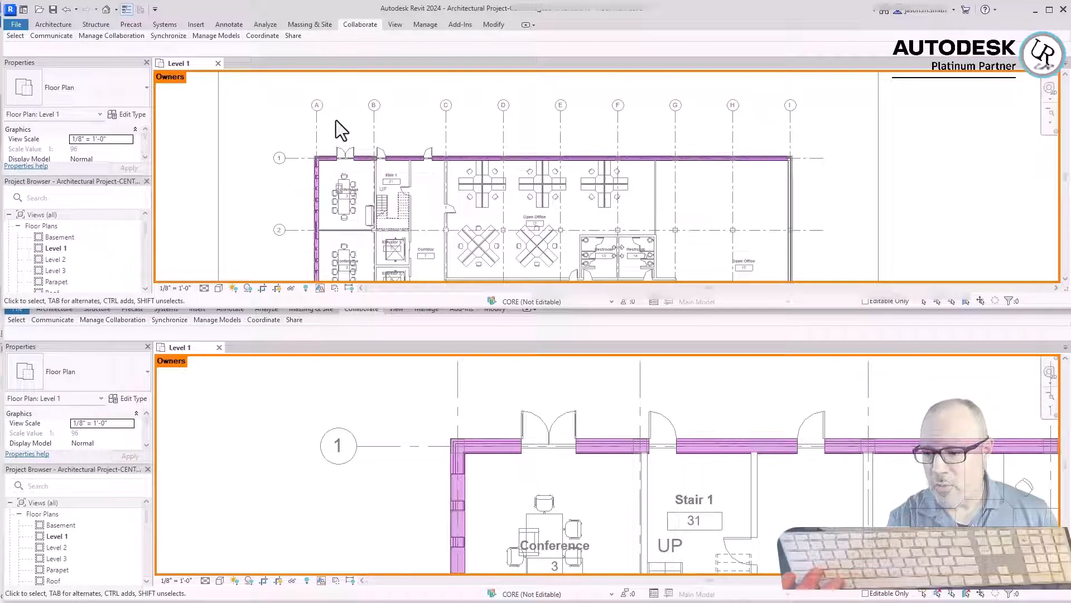
{"action": "scroll", "coordinate": [268, 190], "scroll_direction": "up", "scroll_amount": 3}
{"action": "scroll", "coordinate": [411, 109], "scroll_direction": "up", "scroll_amount": 3}
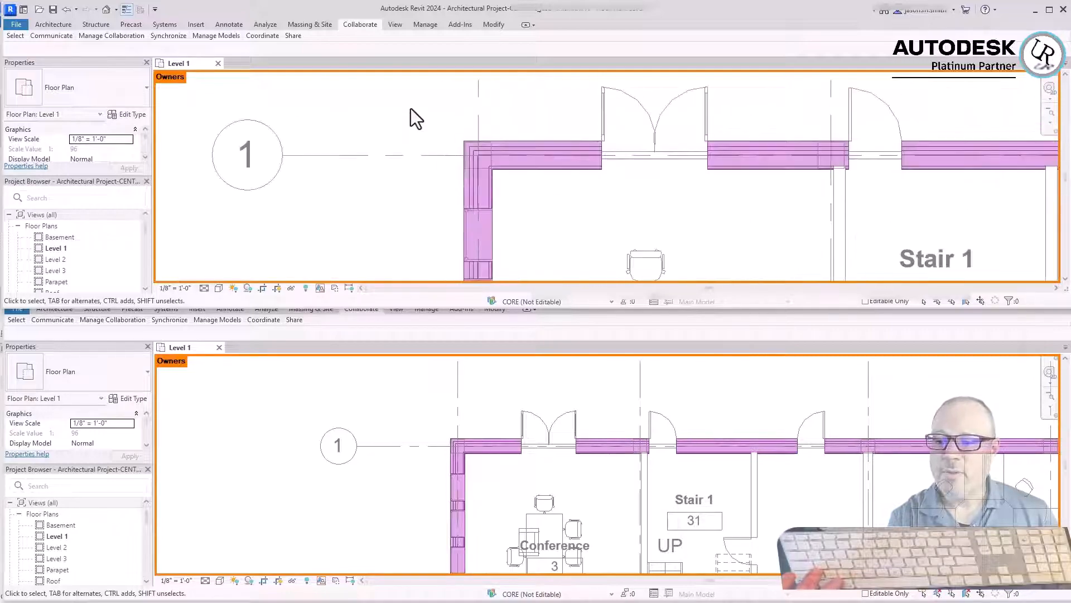
Step: Inspect the two exterior walls at the Conference 3 corner and check their worksharing ownership information
{"action": "left_click", "coordinate": [477, 187]}
{"action": "left_click", "coordinate": [530, 147]}
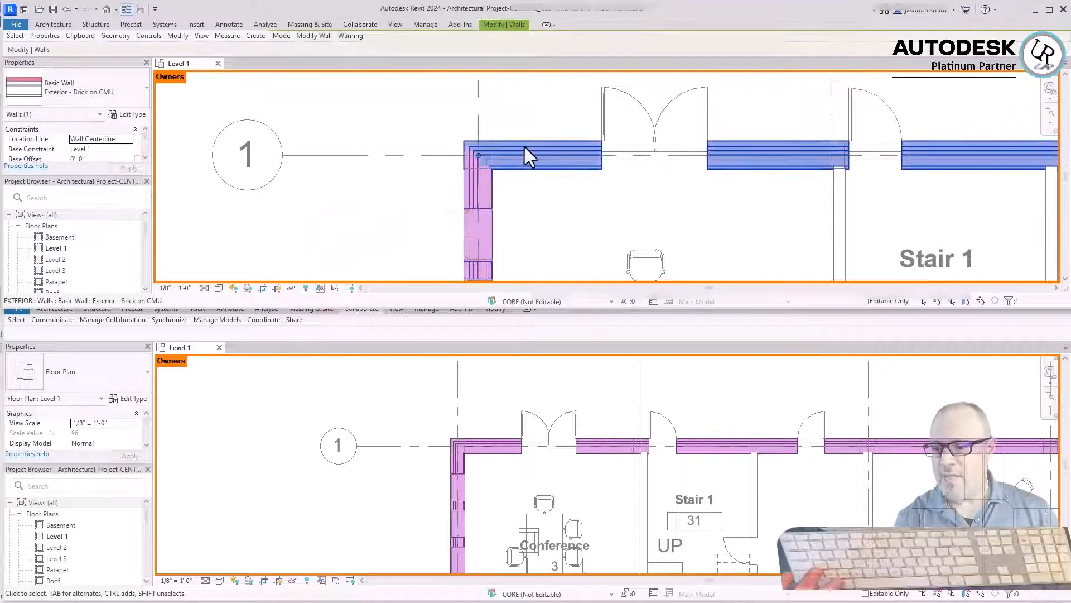
{"action": "left_click", "coordinate": [394, 123]}
{"action": "scroll", "coordinate": [289, 112], "scroll_direction": "down", "scroll_amount": 4}
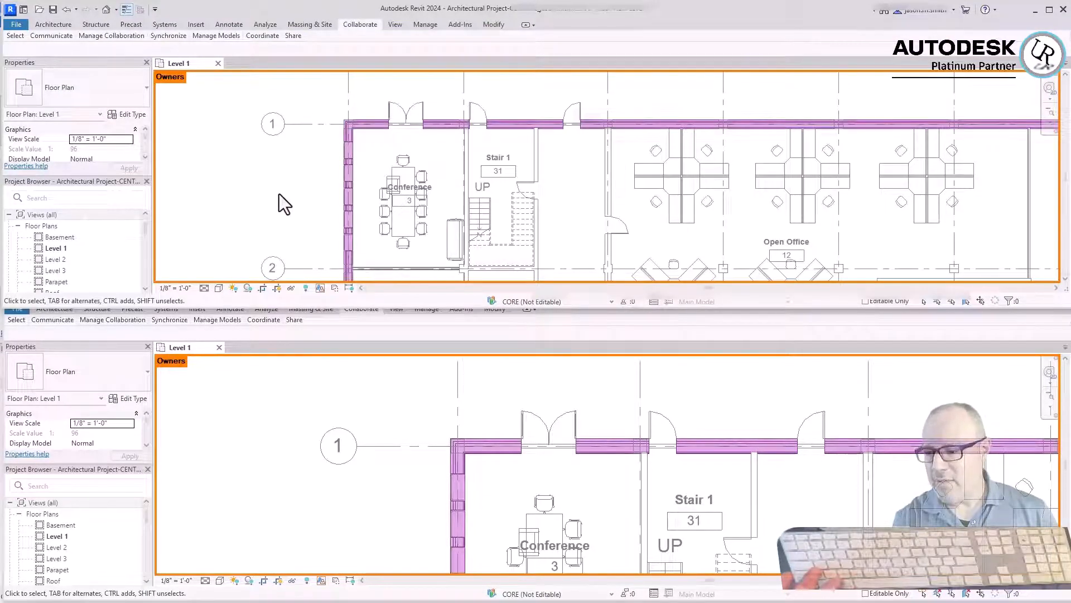
{"action": "scroll", "coordinate": [338, 140], "scroll_direction": "up", "scroll_amount": 4}
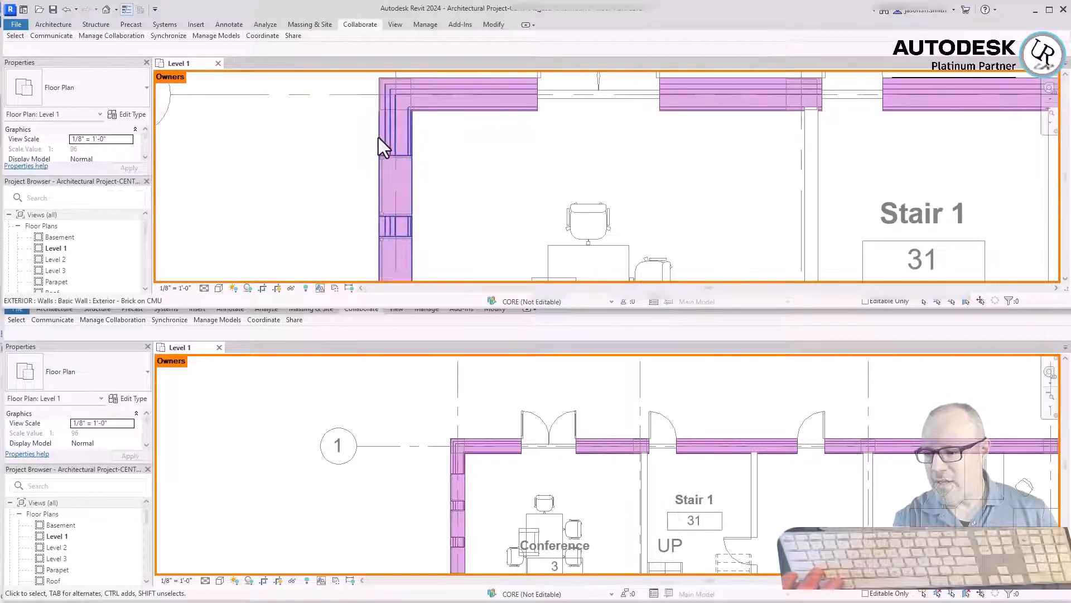
{"action": "mouse_move", "coordinate": [378, 138]}
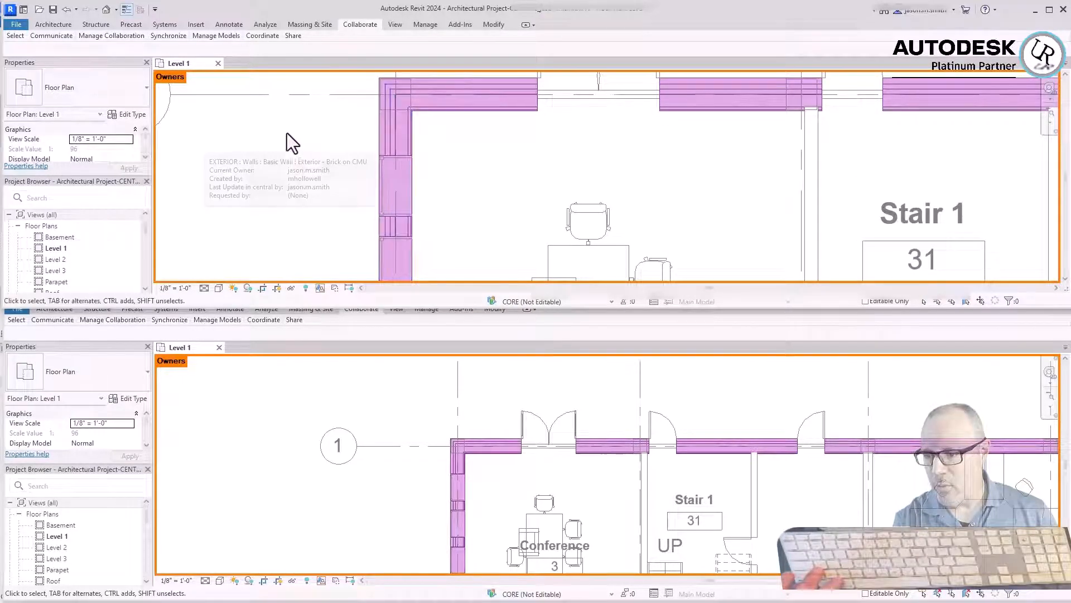
{"action": "scroll", "coordinate": [607, 190], "scroll_direction": "down", "scroll_amount": 3}
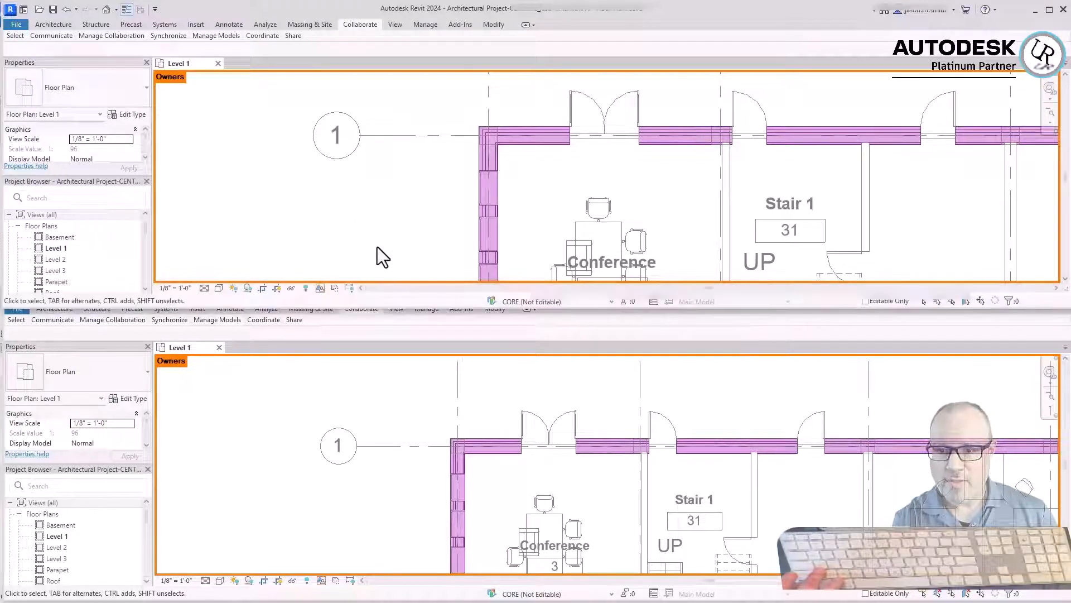
{"action": "left_click", "coordinate": [390, 388]}
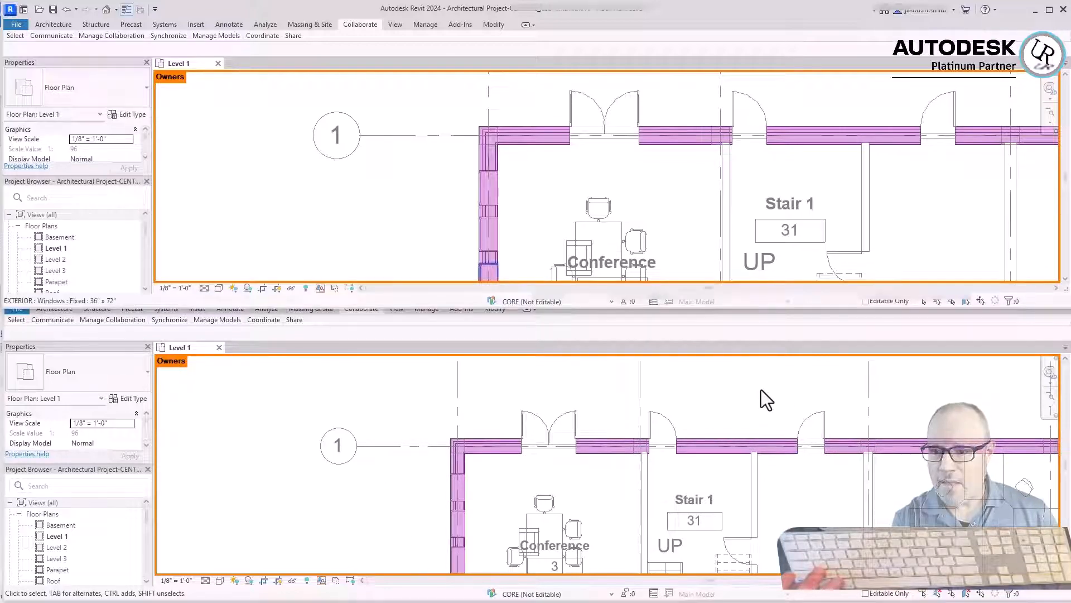
{"action": "scroll", "coordinate": [289, 419], "scroll_direction": "down", "scroll_amount": 3}
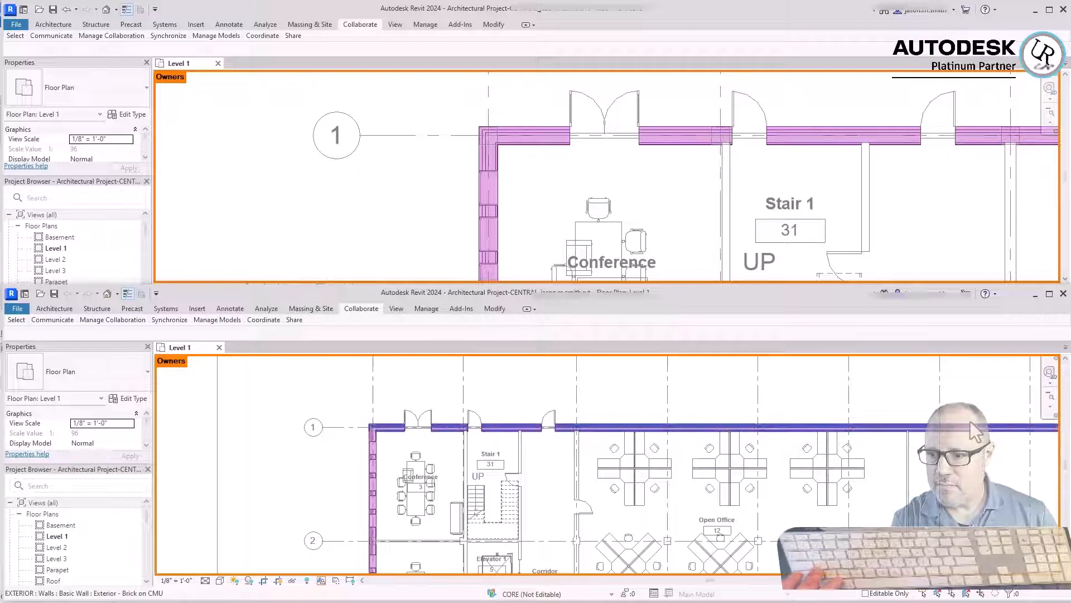
{"action": "left_click", "coordinate": [423, 250]}
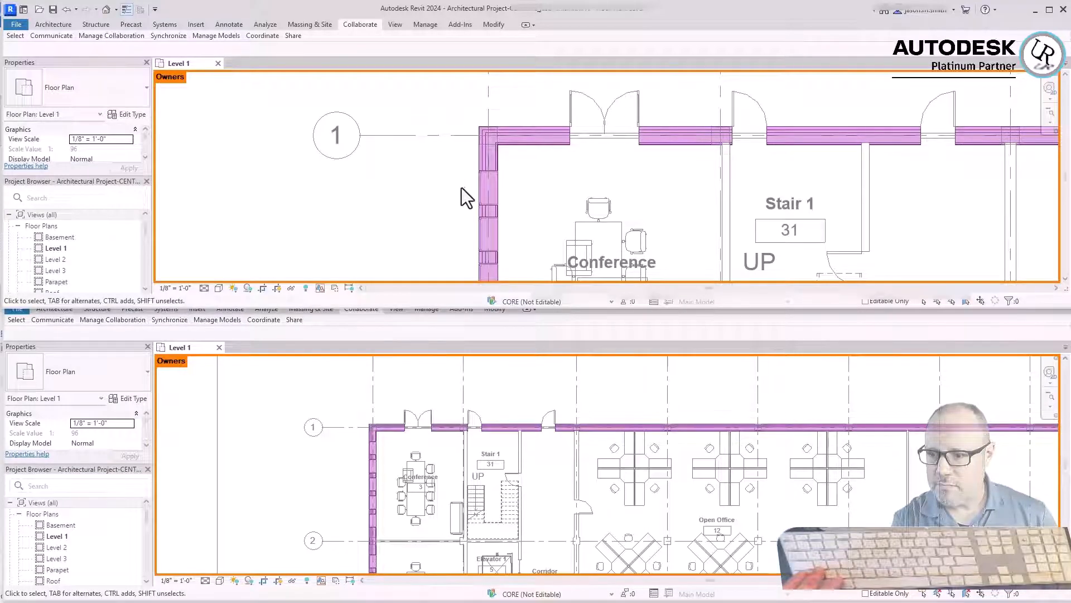
{"action": "left_click", "coordinate": [308, 490]}
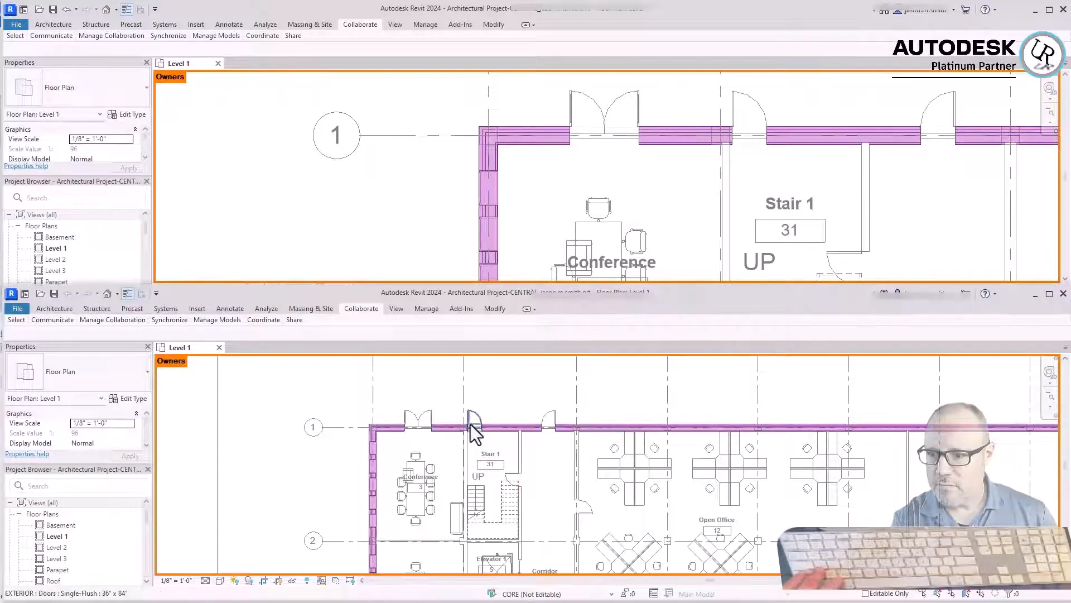
Step: In the session that borrowed the walls, change the interior wall between the corridor and Open Office to Interior - 6 1/8" Partition (2-hr)
{"action": "scroll", "coordinate": [572, 405], "scroll_direction": "down", "scroll_amount": 3}
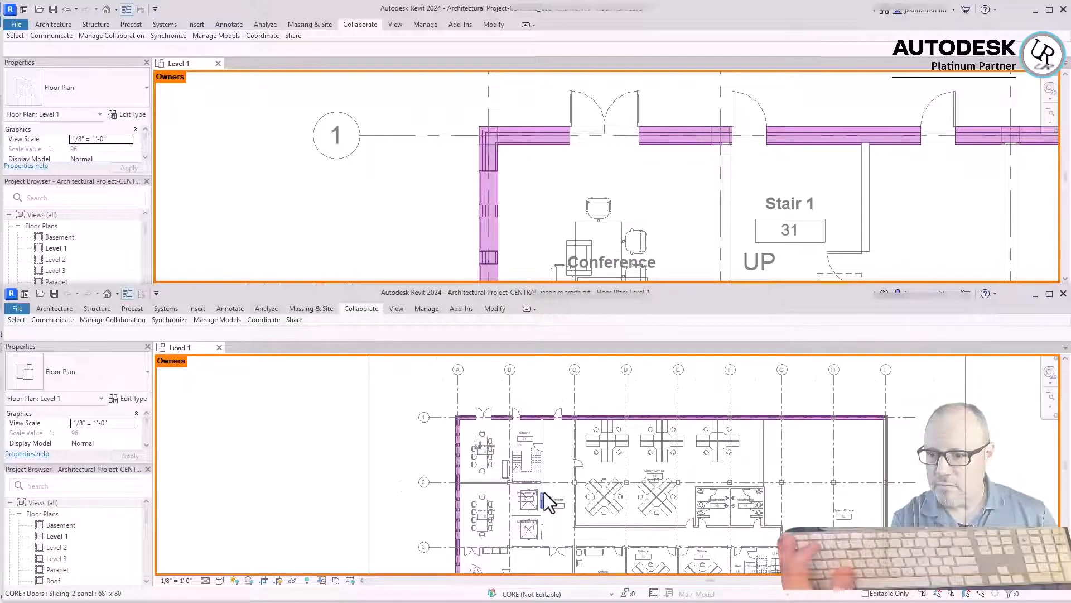
{"action": "scroll", "coordinate": [573, 443], "scroll_direction": "up", "scroll_amount": 5}
{"action": "scroll", "coordinate": [575, 440], "scroll_direction": "up", "scroll_amount": 1}
{"action": "left_click", "coordinate": [586, 407]}
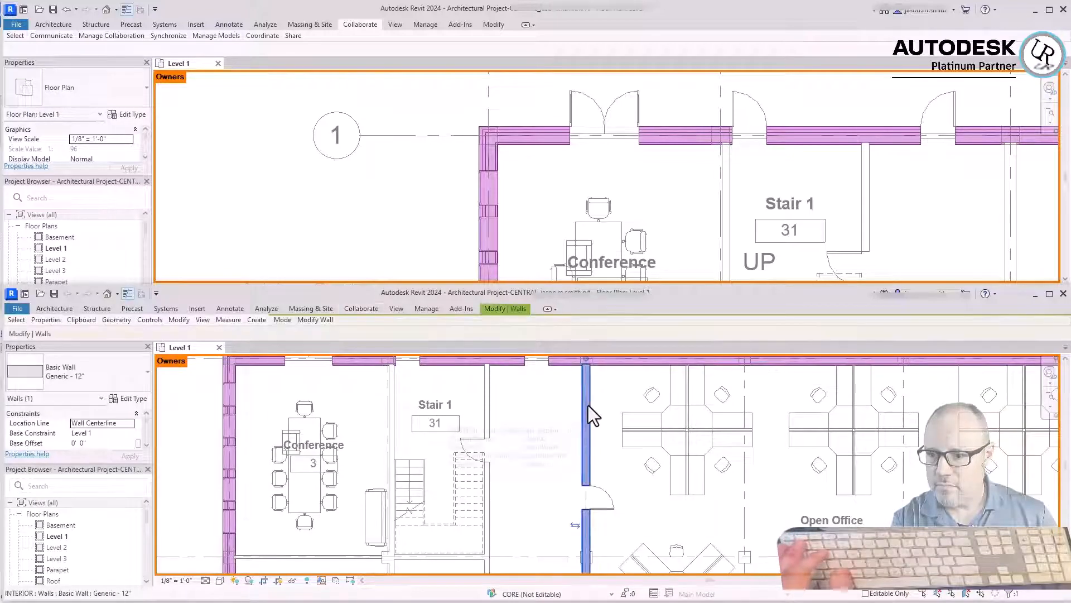
{"action": "left_click", "coordinate": [92, 373]}
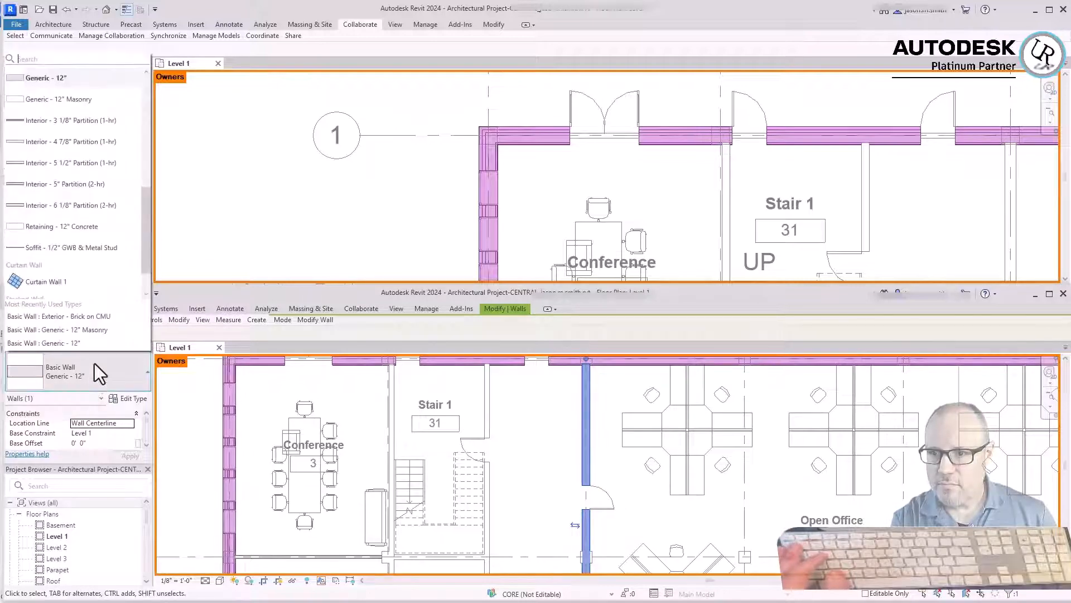
{"action": "left_click", "coordinate": [85, 232]}
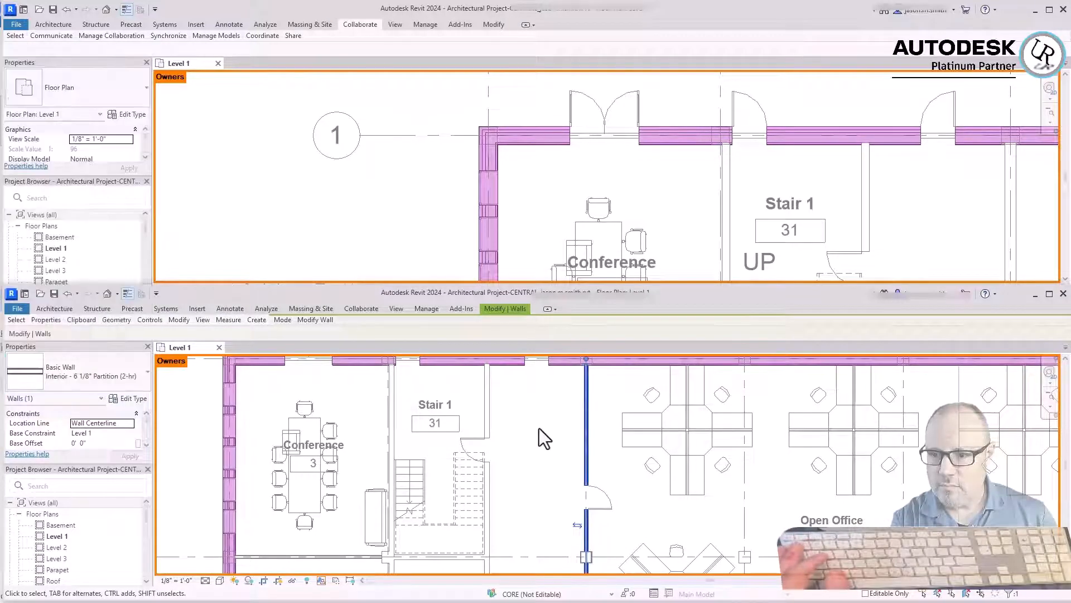
{"action": "left_click", "coordinate": [539, 427]}
{"action": "scroll", "coordinate": [574, 376], "scroll_direction": "up", "scroll_amount": 3}
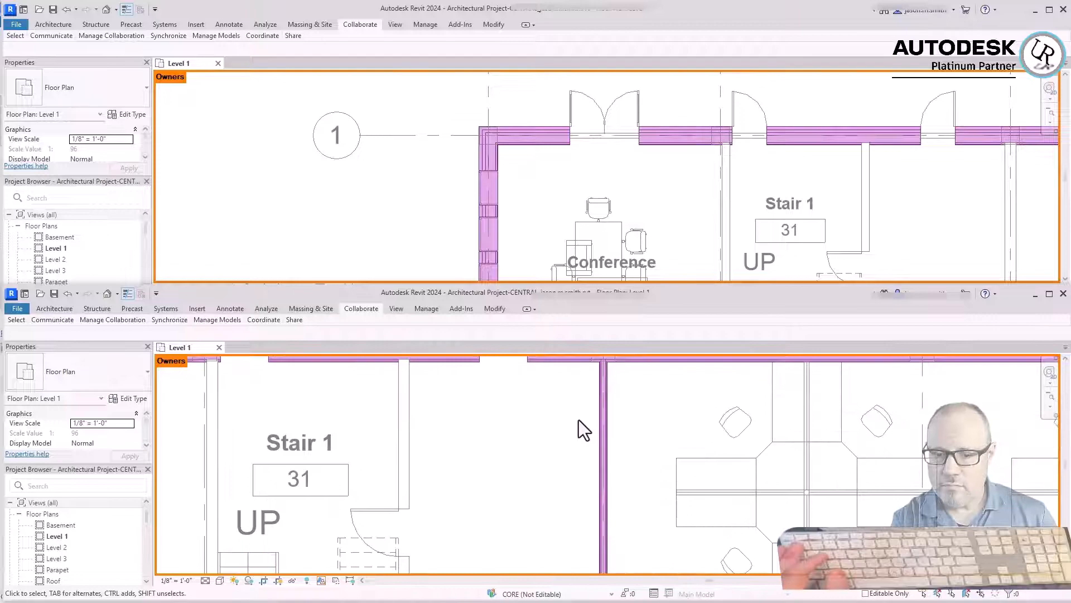
Step: In the other session, select the same wall beside Open Office to check its type and ownership, and clear the selection
{"action": "scroll", "coordinate": [524, 122], "scroll_direction": "down", "scroll_amount": 5}
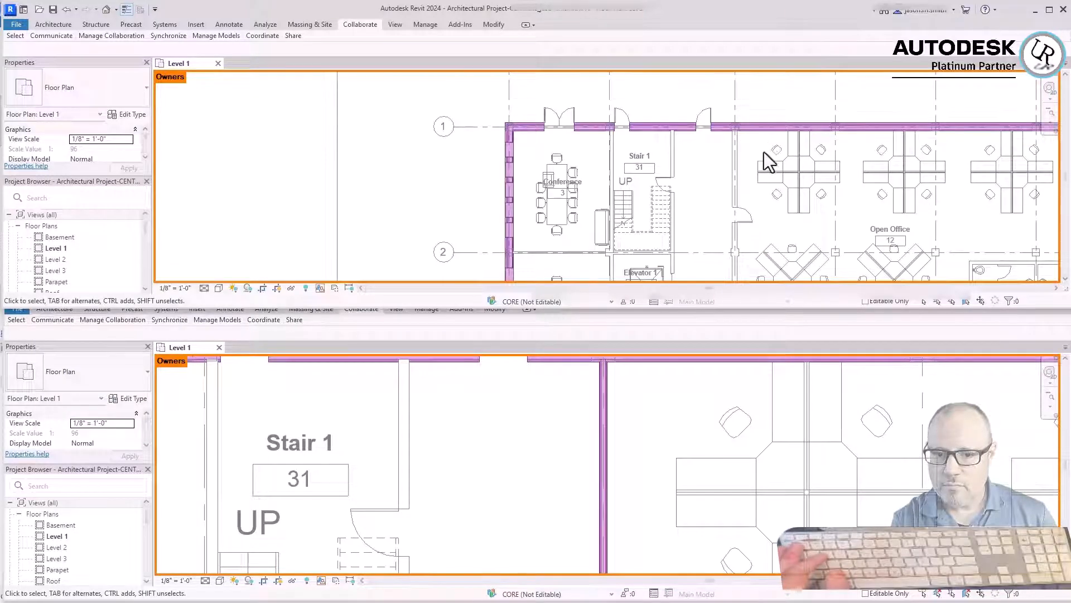
{"action": "scroll", "coordinate": [806, 129], "scroll_direction": "up", "scroll_amount": 4}
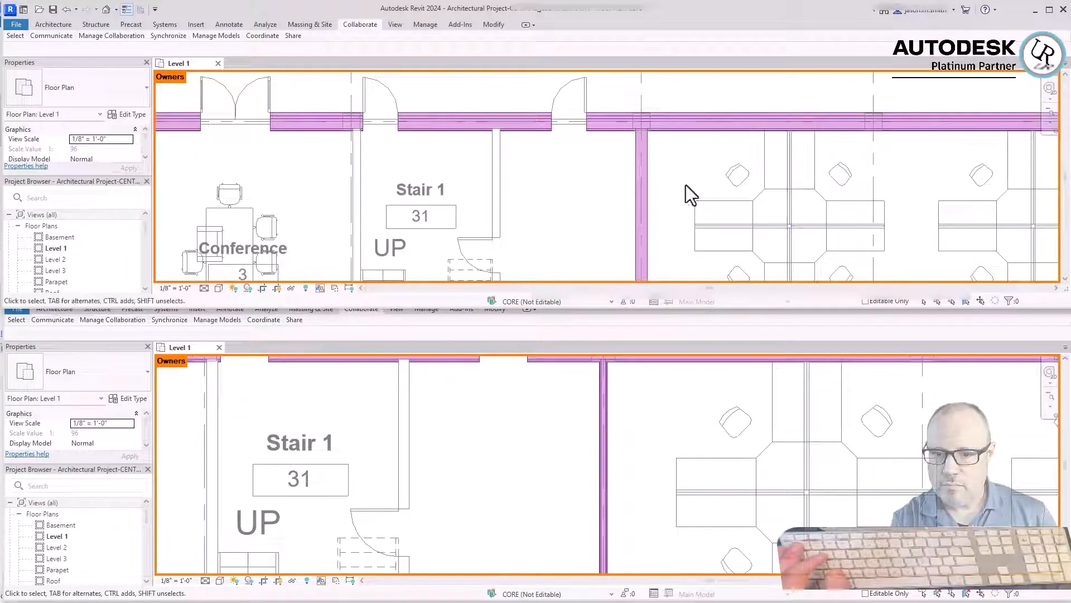
{"action": "left_click", "coordinate": [646, 191]}
{"action": "scroll", "coordinate": [684, 169], "scroll_direction": "up", "scroll_amount": 2}
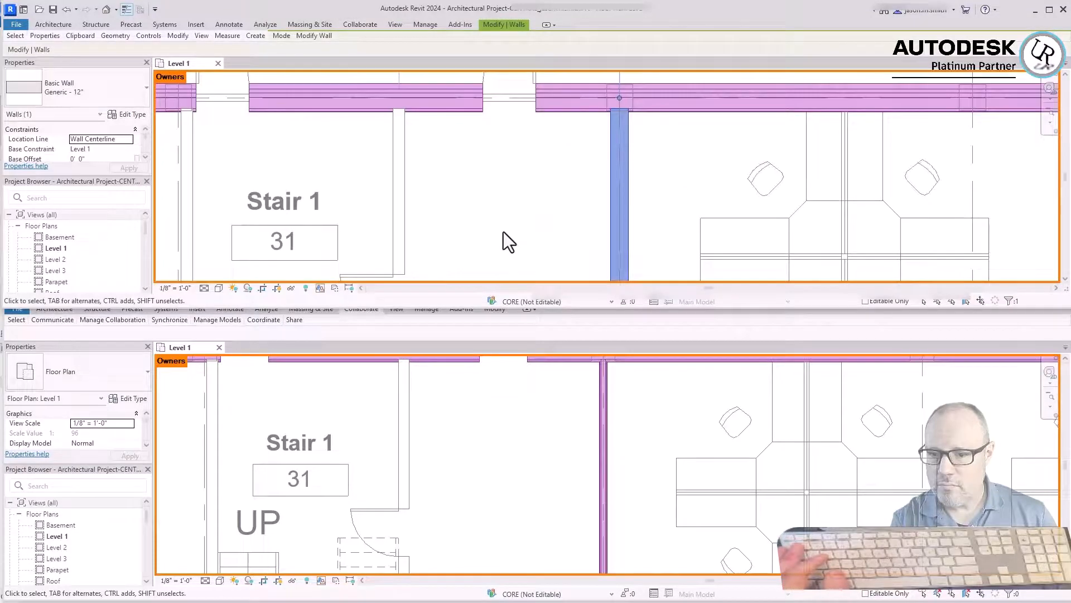
{"action": "key", "text": "Escape"}
Step: Compare the thickness and ownership coloring of the wall beside Open Office between the two sessions
{"action": "left_click", "coordinate": [507, 322]}
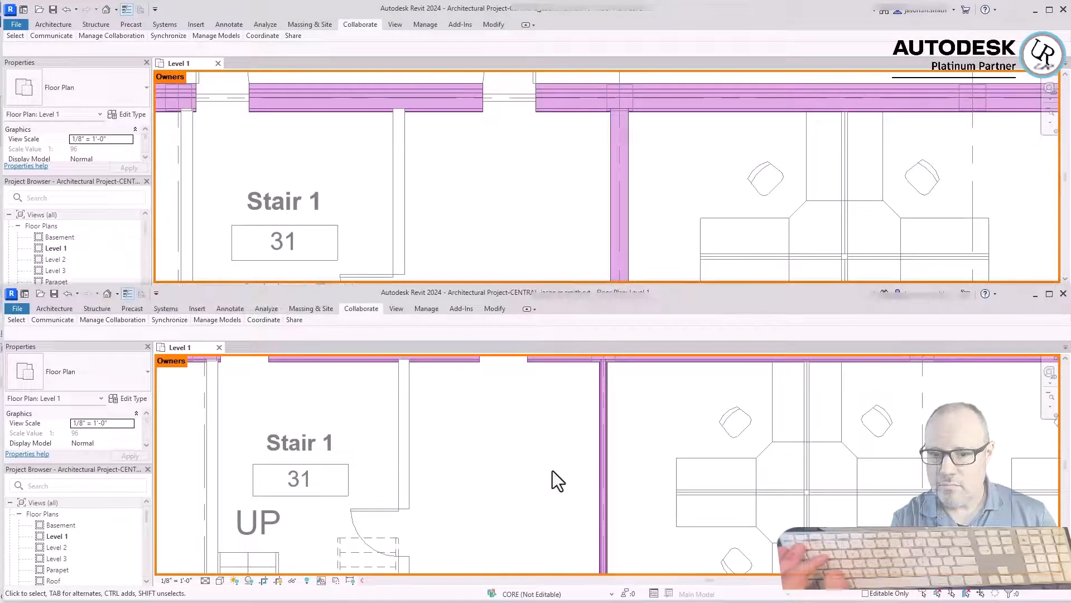
{"action": "left_click", "coordinate": [575, 210]}
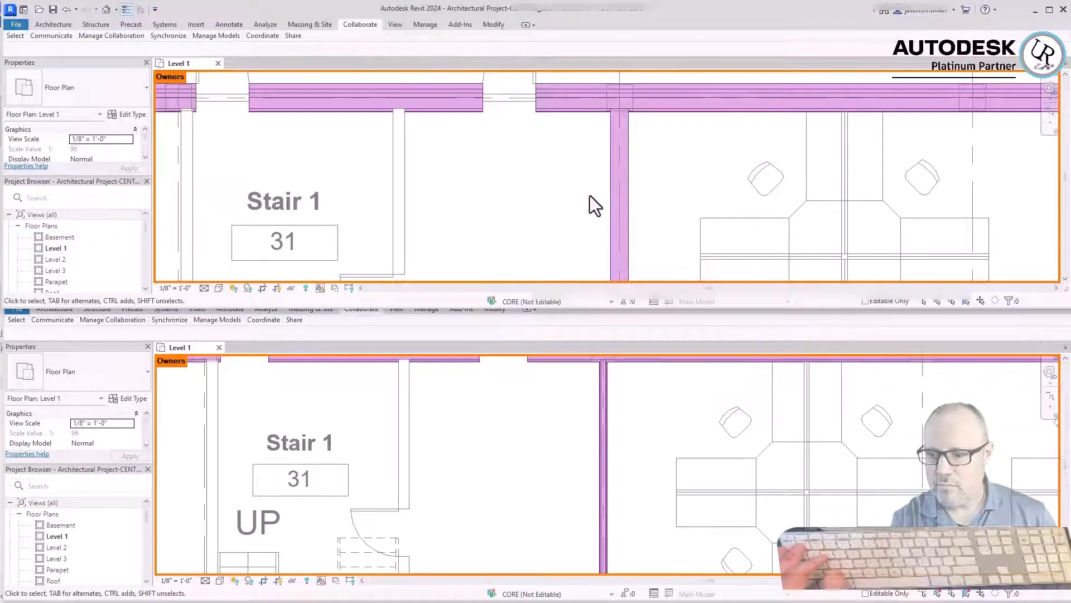
{"action": "left_click", "coordinate": [555, 470]}
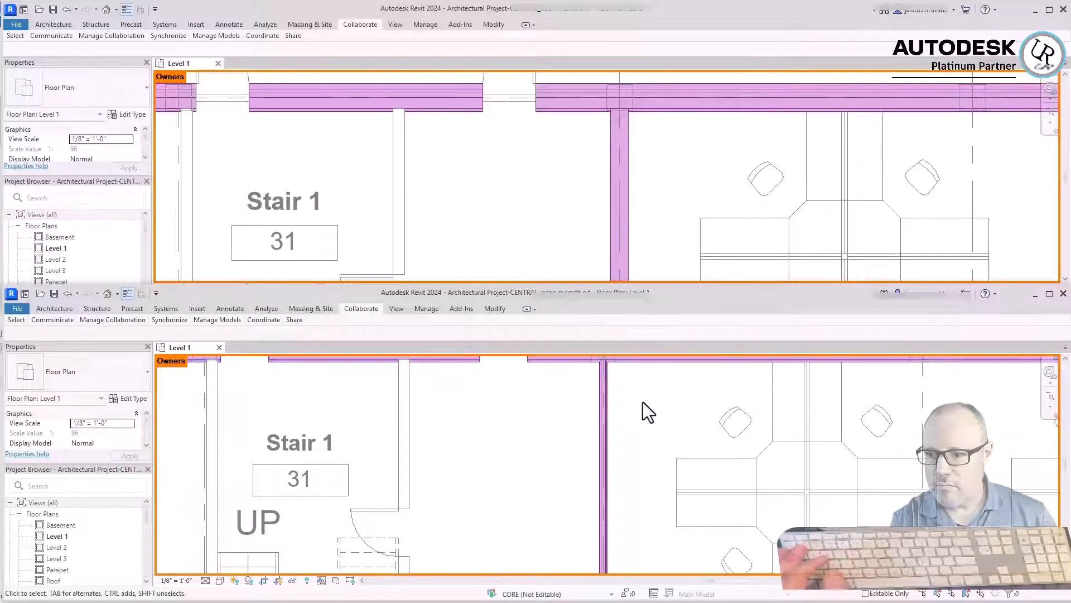
{"action": "scroll", "coordinate": [631, 391], "scroll_direction": "down", "scroll_amount": 1}
{"action": "scroll", "coordinate": [631, 391], "scroll_direction": "down", "scroll_amount": 1}
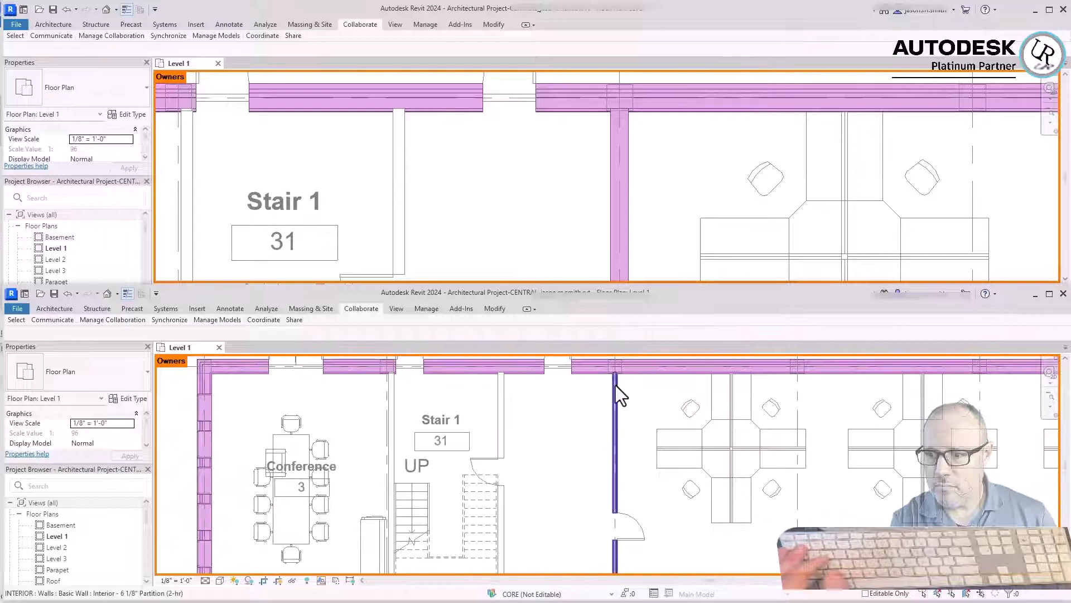
{"action": "scroll", "coordinate": [615, 385], "scroll_direction": "up", "scroll_amount": 2}
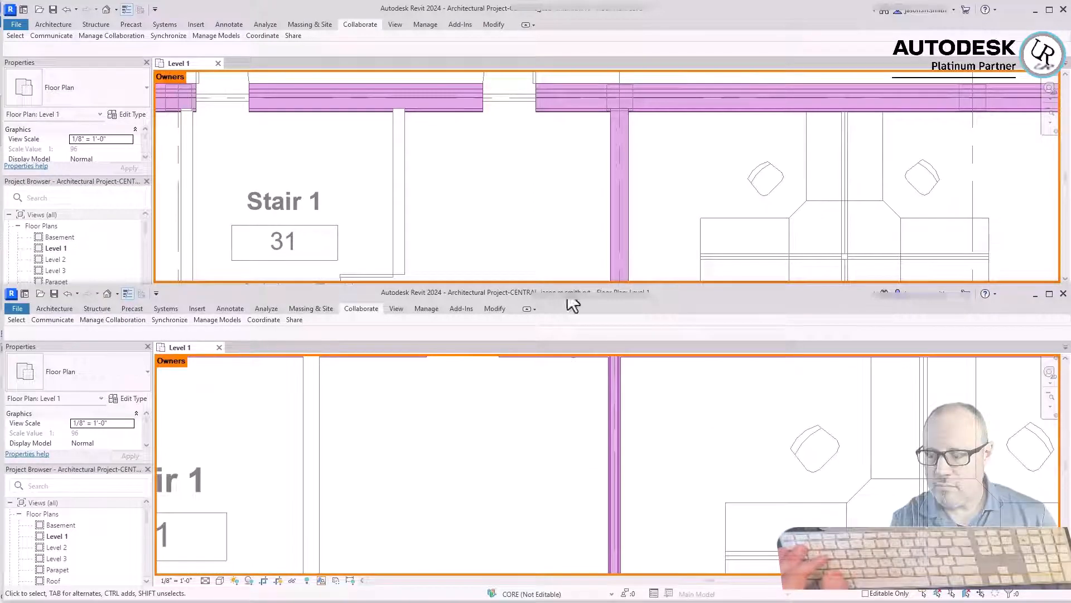
{"action": "left_click", "coordinate": [574, 187]}
{"action": "scroll", "coordinate": [727, 240], "scroll_direction": "down", "scroll_amount": 3}
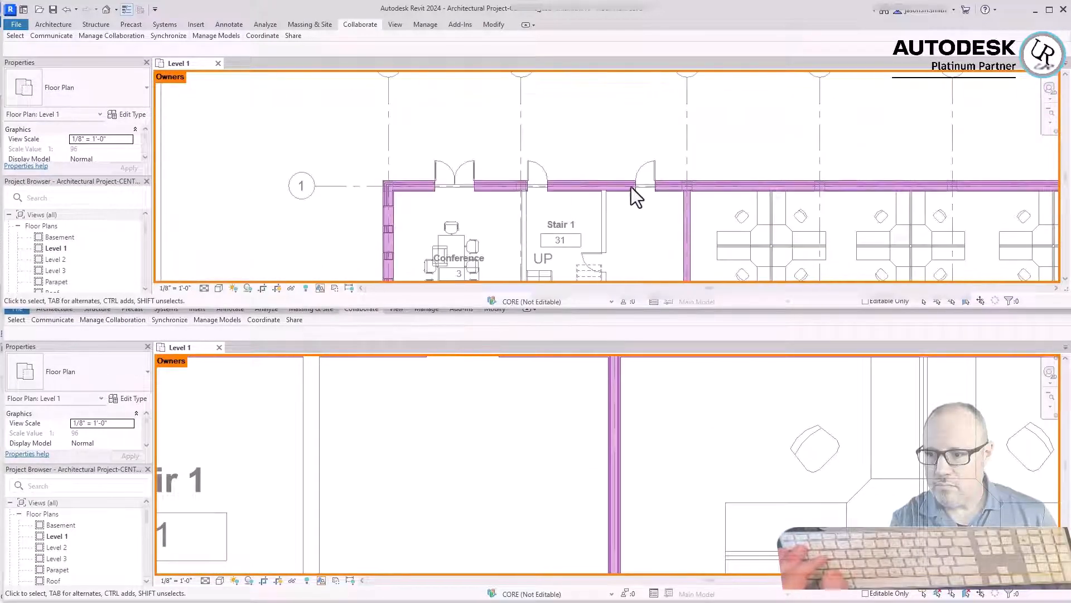
Step: In the session that changed the wall, synchronize with the central model, relinquishing borrowed elements and saving the local file before and after
{"action": "left_click", "coordinate": [518, 441]}
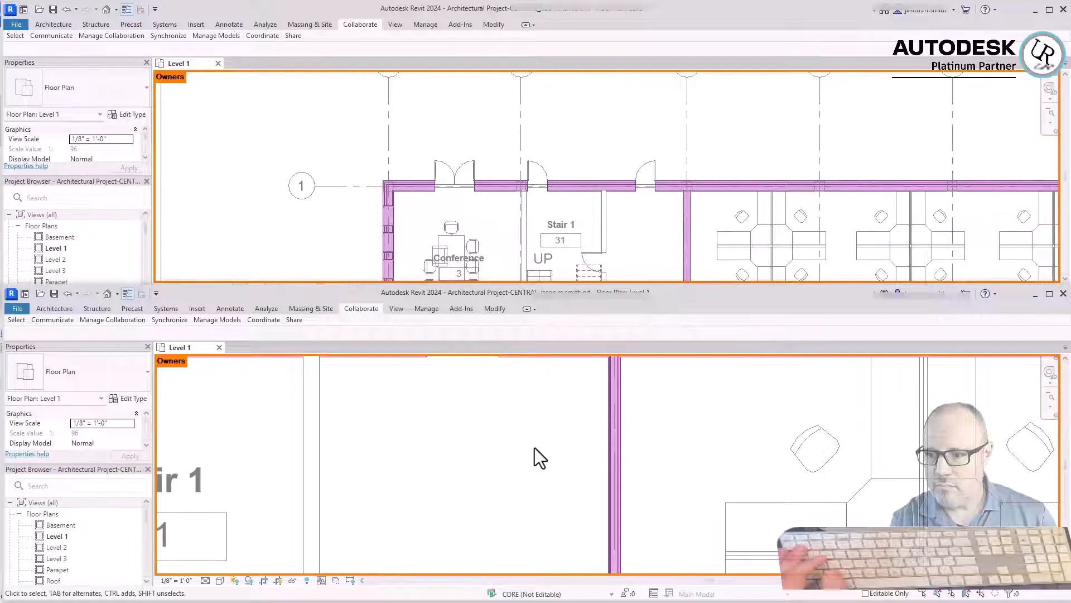
{"action": "mouse_move", "coordinate": [166, 320]}
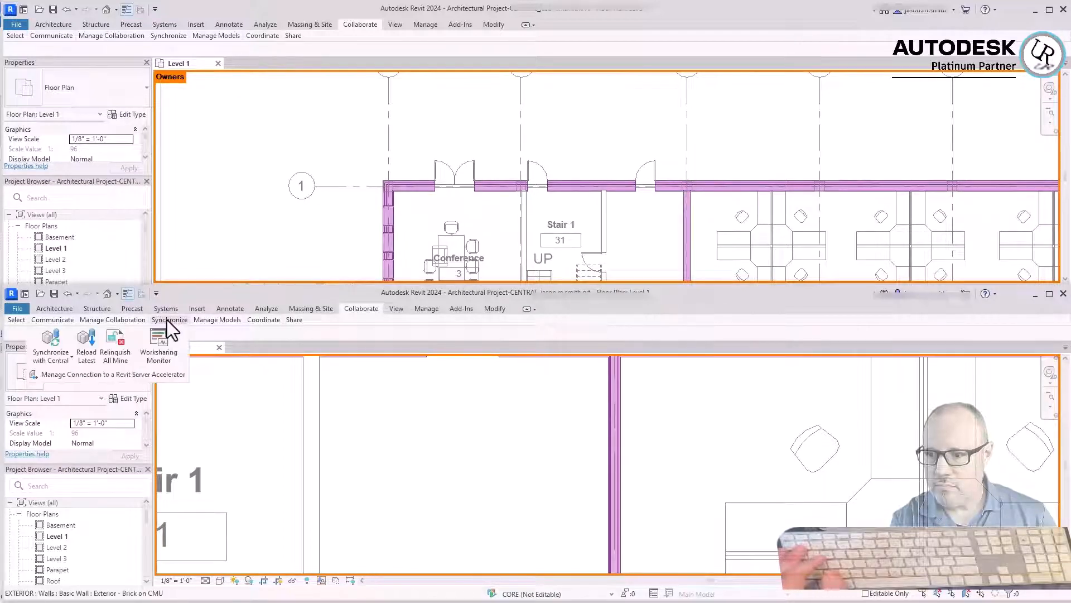
{"action": "left_click", "coordinate": [50, 357]}
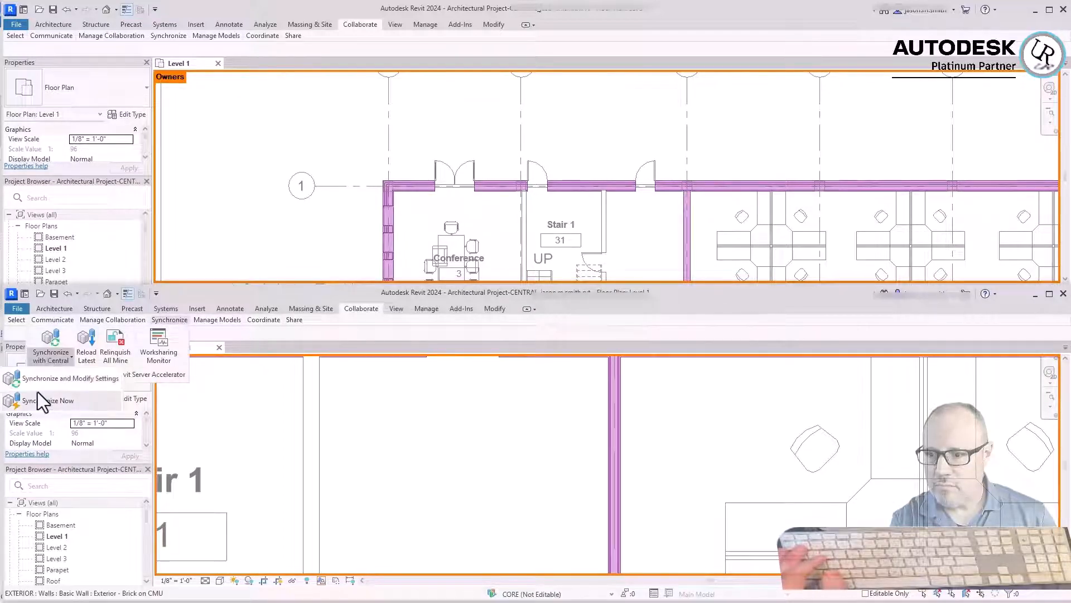
{"action": "left_click", "coordinate": [38, 377]}
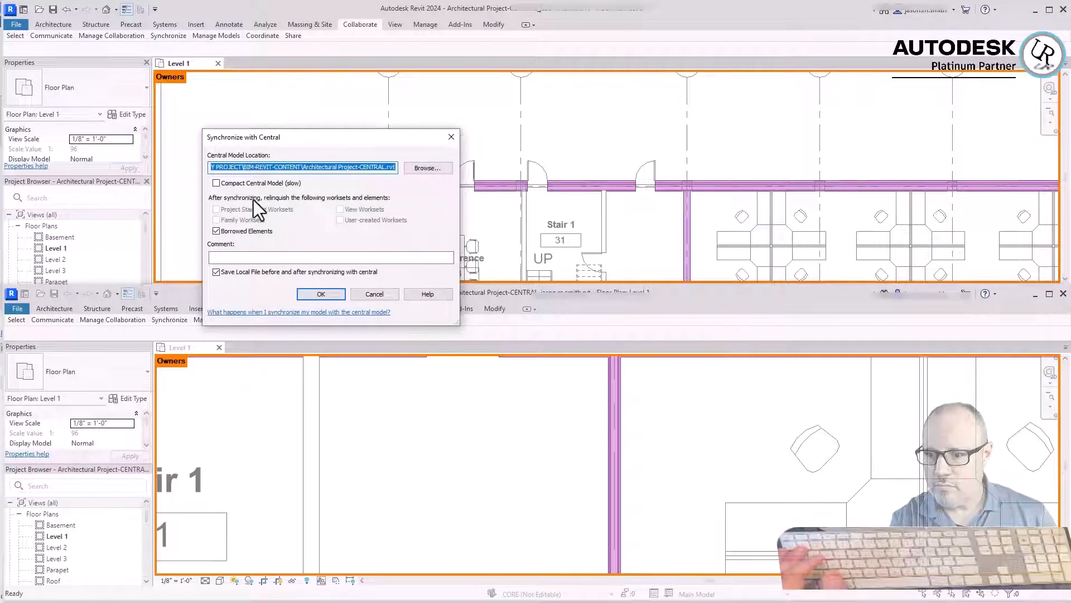
{"action": "left_click", "coordinate": [302, 295]}
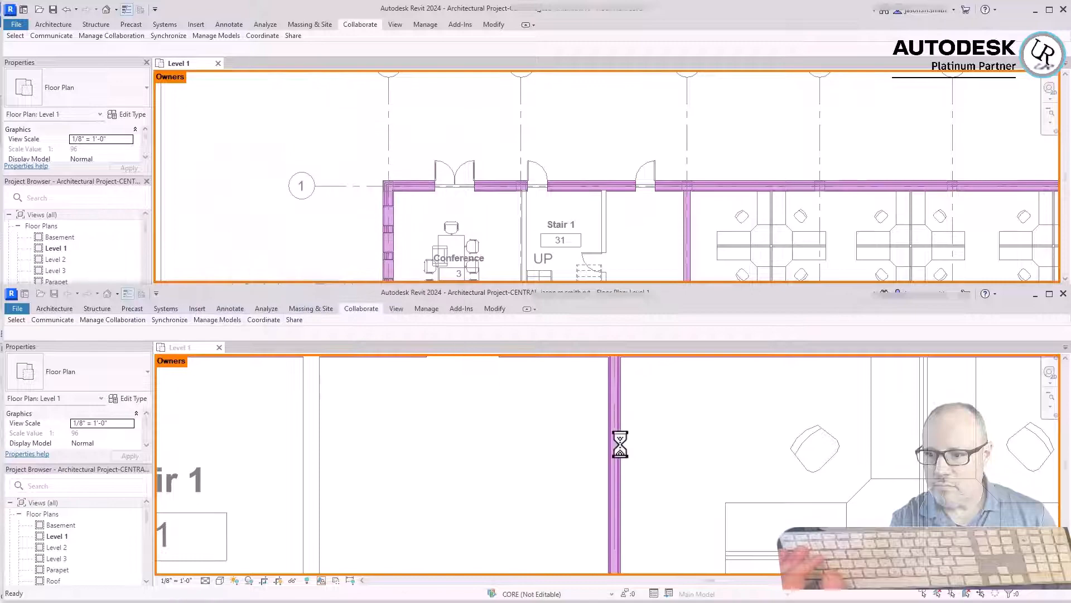
{"action": "scroll", "coordinate": [683, 493], "scroll_direction": "down", "scroll_amount": 4}
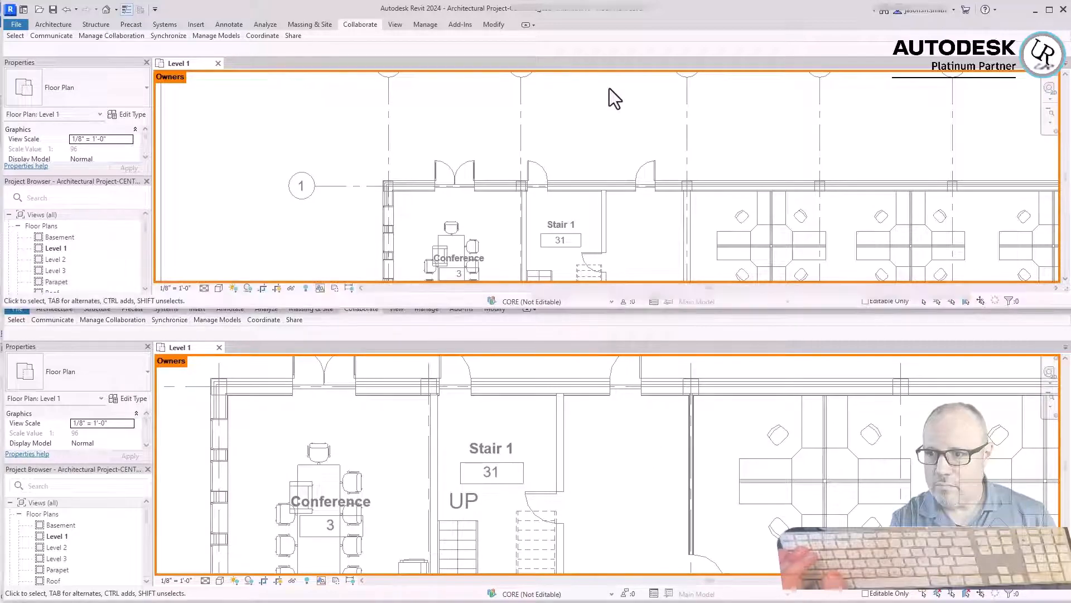
Step: In the other session, set the worksharing display to Model Updates and examine the highlighted wall between the corridor and Open Office
{"action": "left_click", "coordinate": [321, 287]}
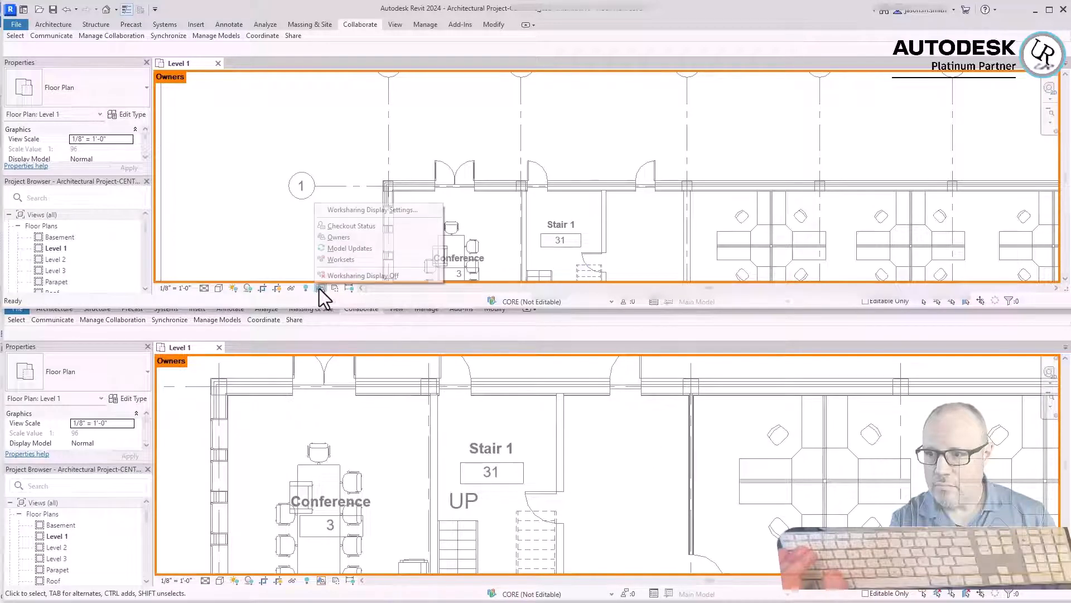
{"action": "left_click", "coordinate": [350, 249]}
{"action": "scroll", "coordinate": [675, 173], "scroll_direction": "down", "scroll_amount": 4}
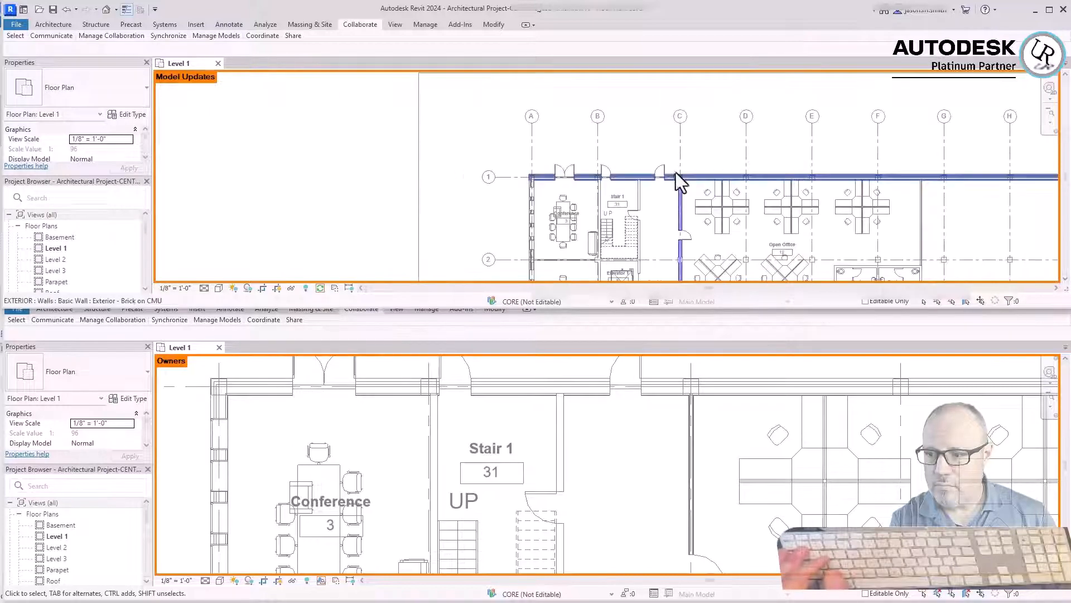
{"action": "scroll", "coordinate": [647, 185], "scroll_direction": "up", "scroll_amount": 5}
{"action": "scroll", "coordinate": [636, 168], "scroll_direction": "up", "scroll_amount": 3}
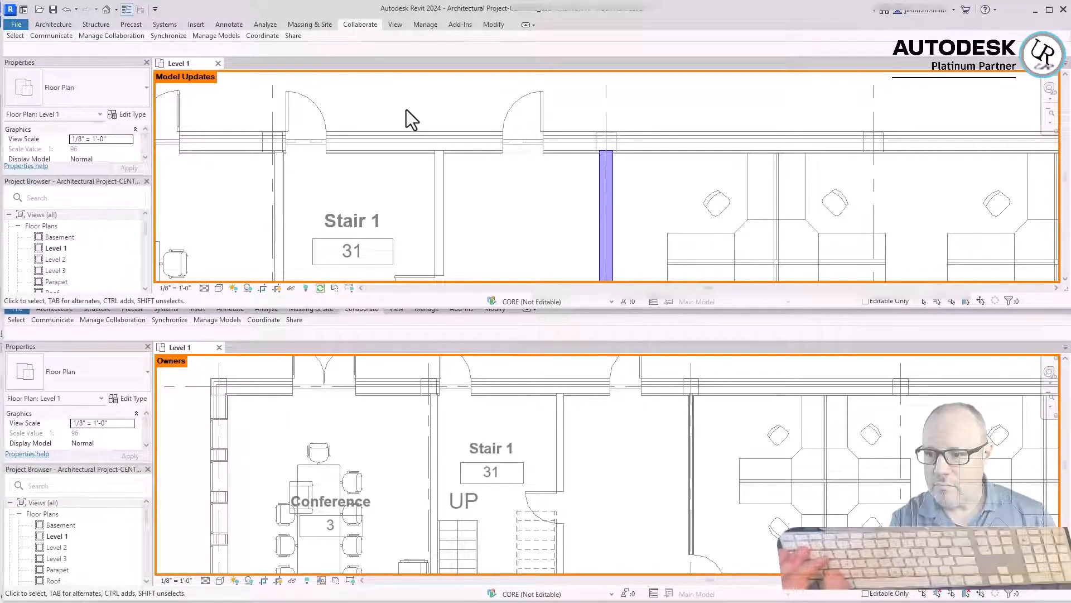
{"action": "scroll", "coordinate": [406, 110], "scroll_direction": "down", "scroll_amount": 4}
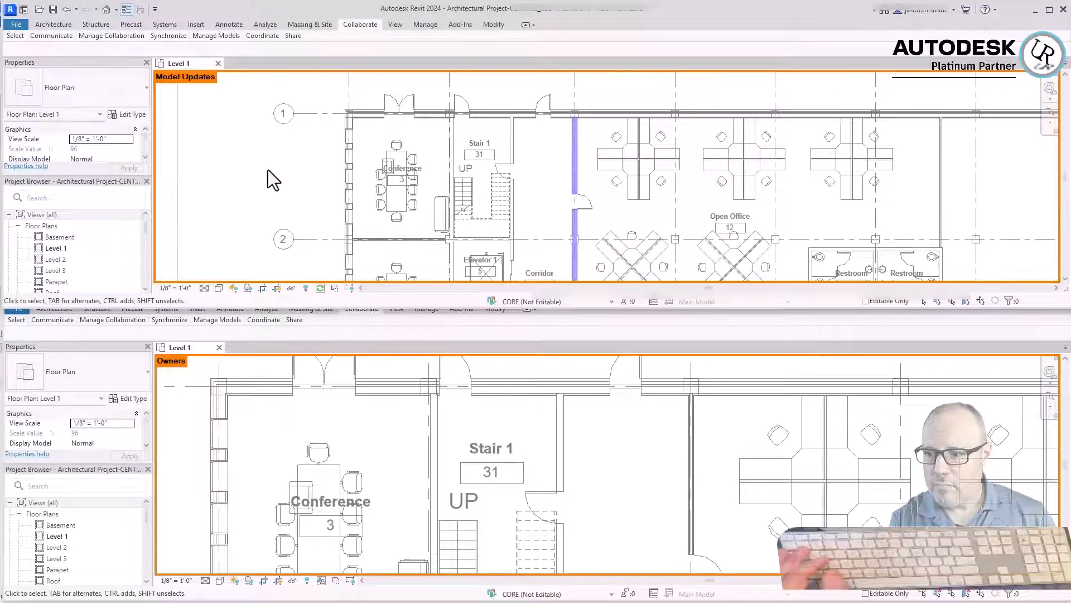
{"action": "scroll", "coordinate": [267, 169], "scroll_direction": "down", "scroll_amount": 2}
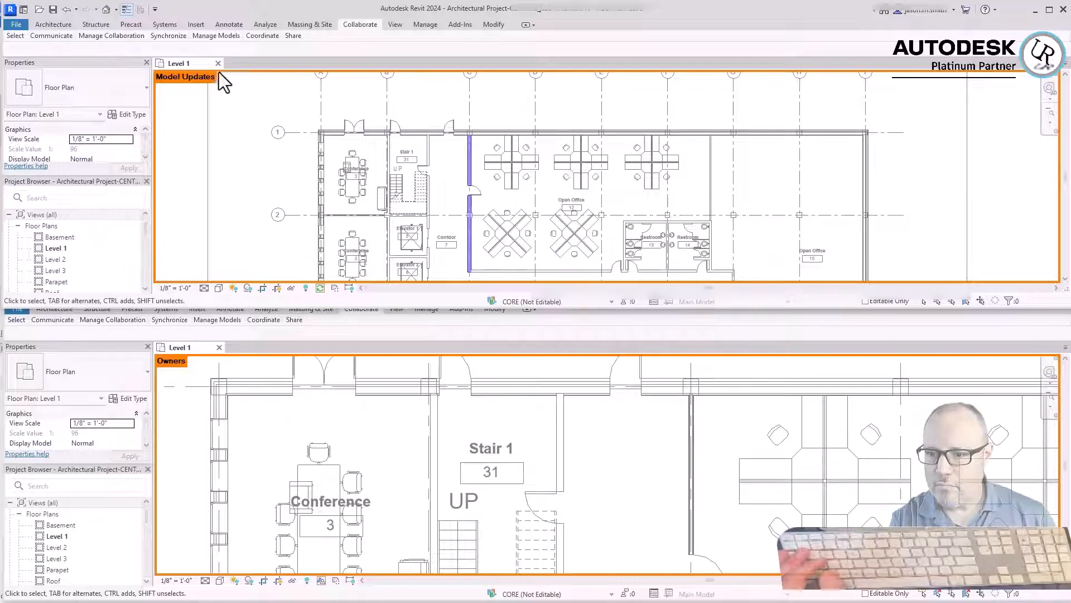
Step: Synchronize this session with the central model, replacing the existing local file, and check the updated wall beside Open Office
{"action": "mouse_move", "coordinate": [168, 36]}
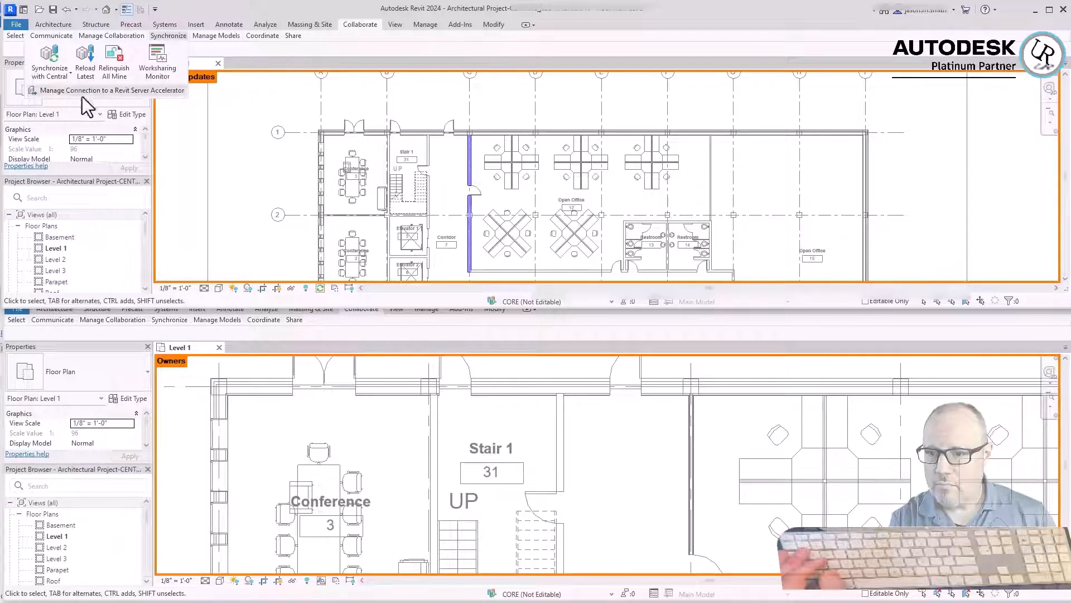
{"action": "left_click", "coordinate": [45, 74]}
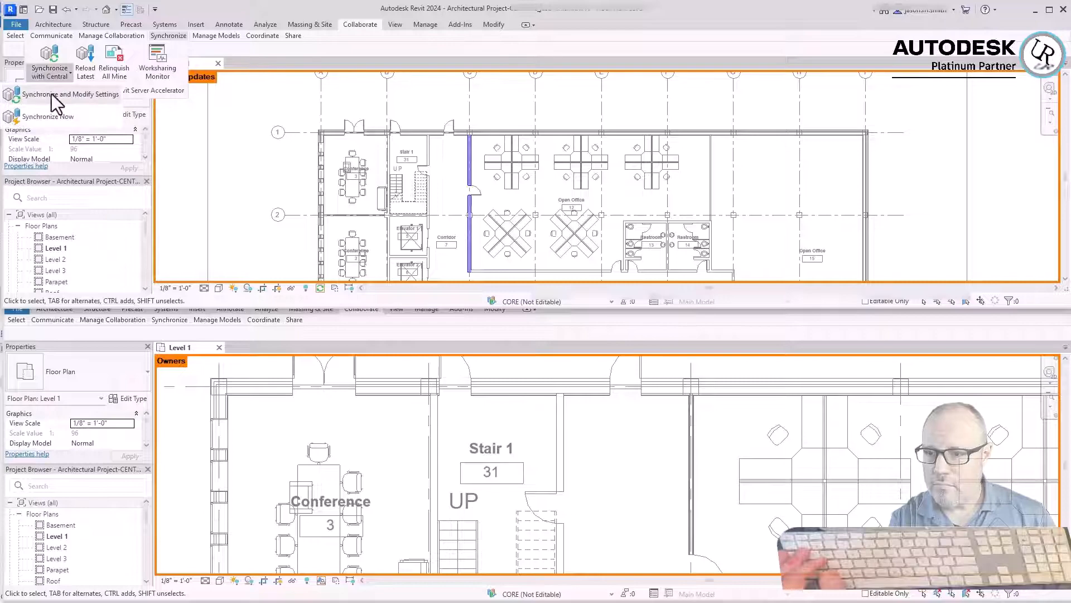
{"action": "left_click", "coordinate": [51, 93]}
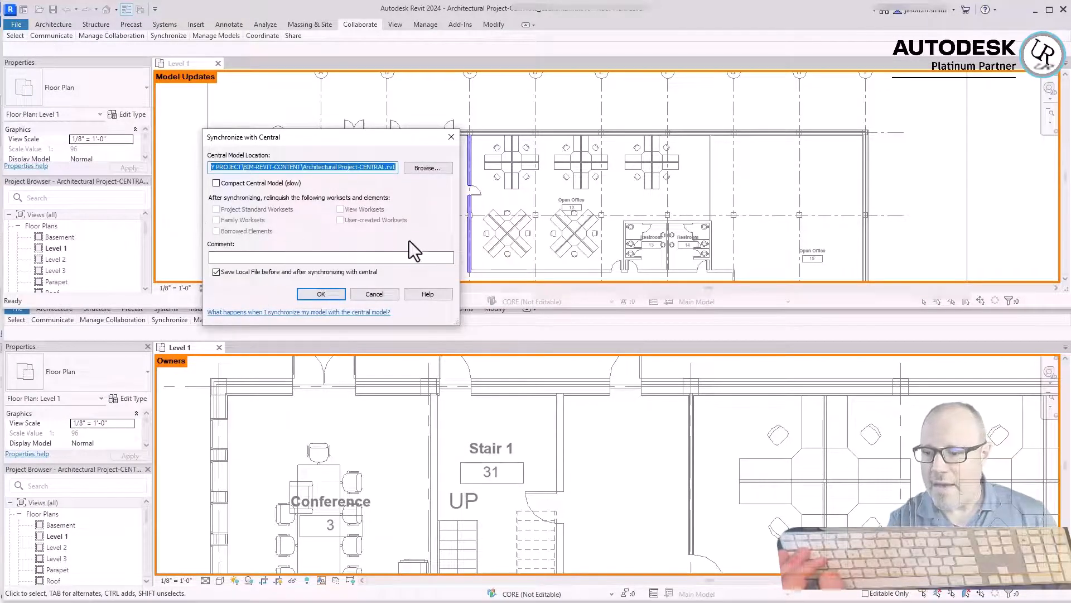
{"action": "left_click", "coordinate": [321, 295]}
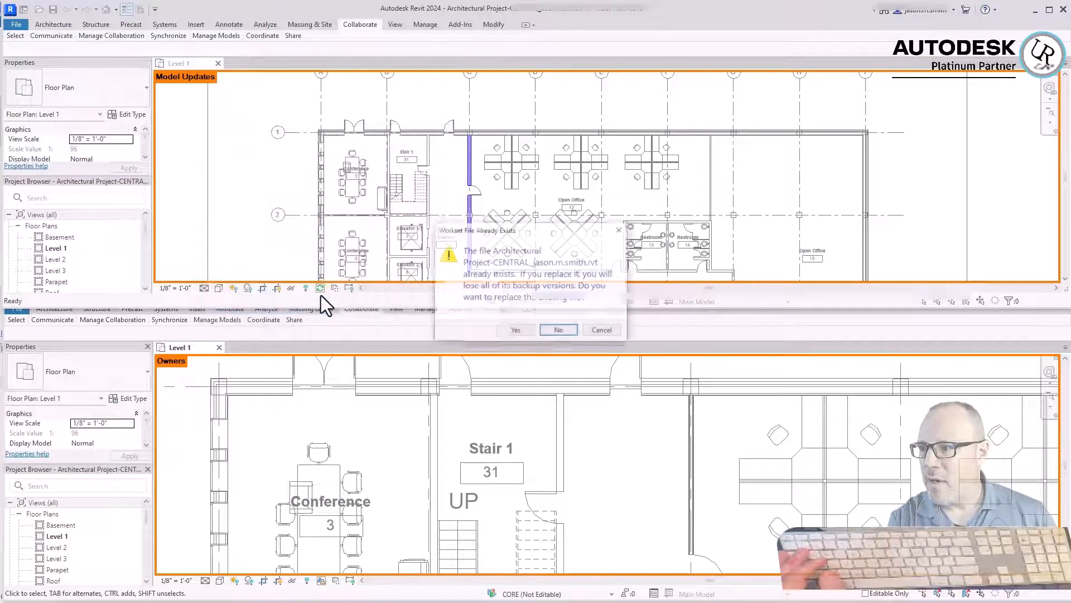
{"action": "left_click", "coordinate": [510, 331]}
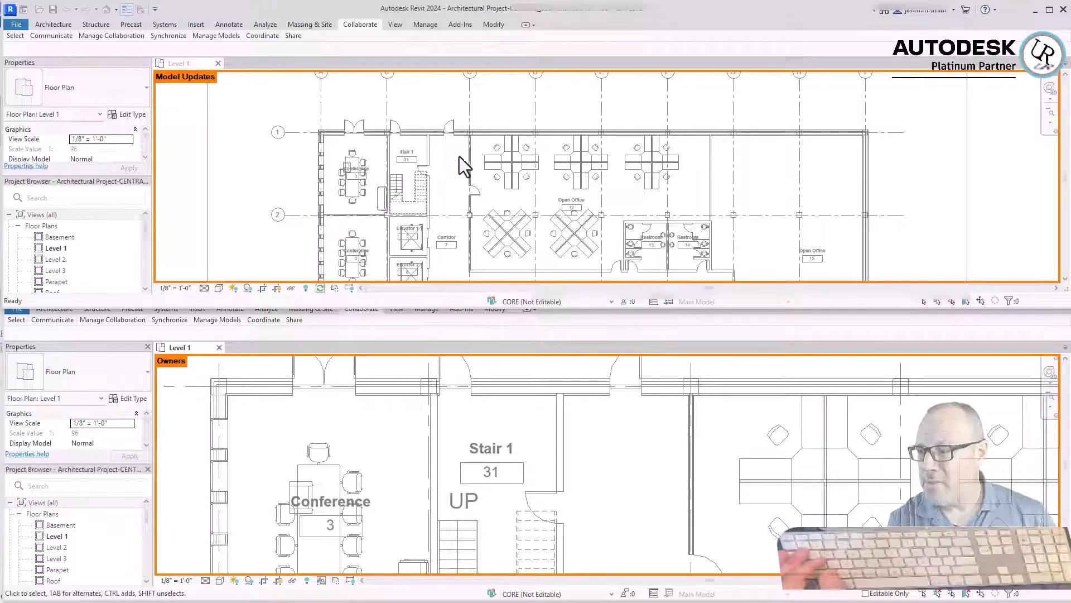
{"action": "scroll", "coordinate": [461, 148], "scroll_direction": "up", "scroll_amount": 6}
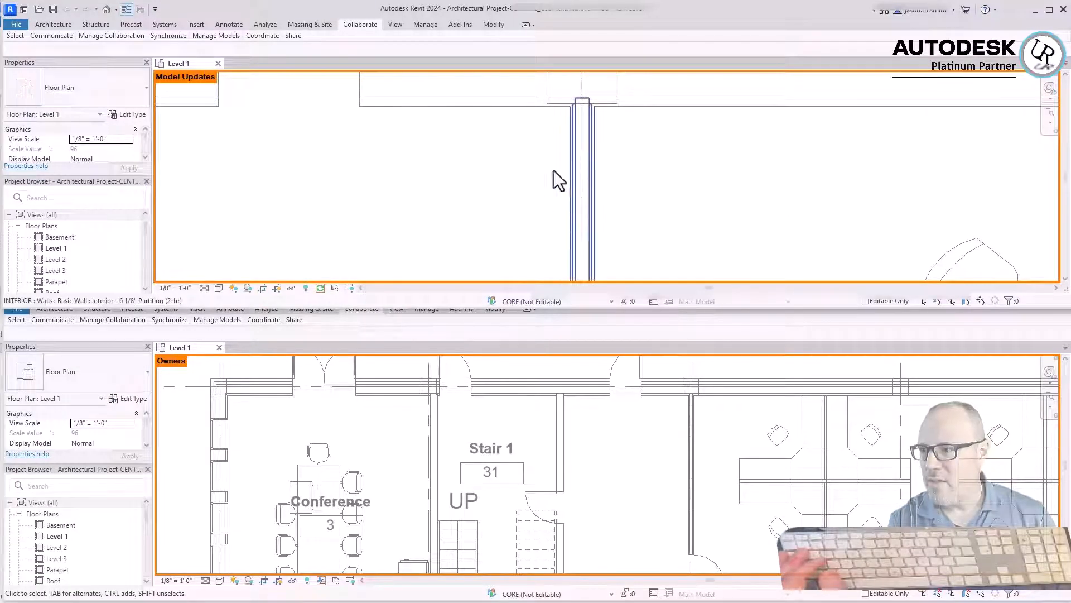
{"action": "scroll", "coordinate": [737, 190], "scroll_direction": "down", "scroll_amount": 3}
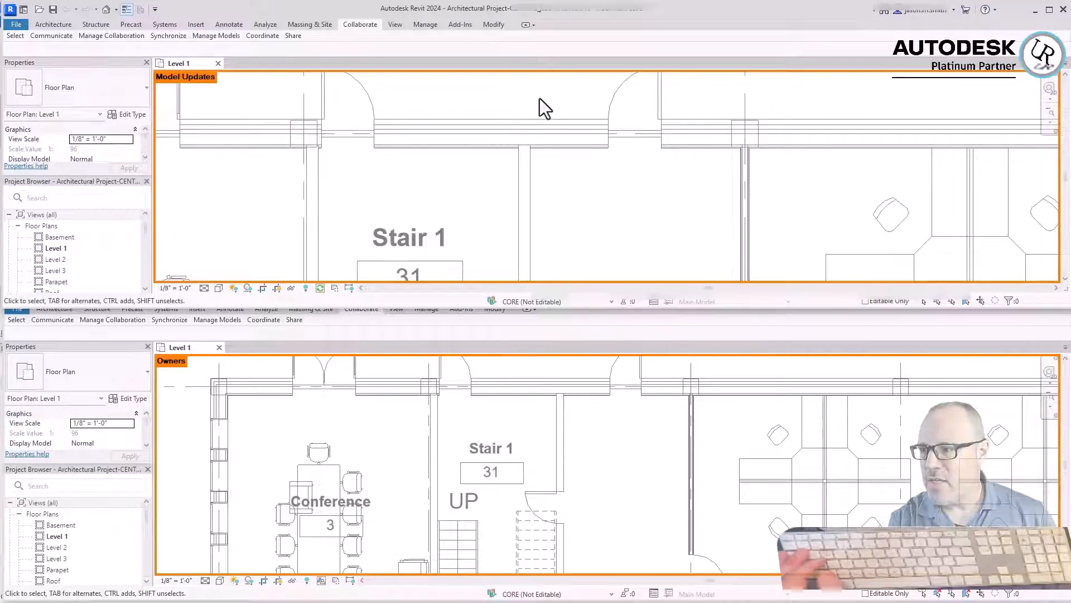
{"action": "scroll", "coordinate": [313, 162], "scroll_direction": "down", "scroll_amount": 5}
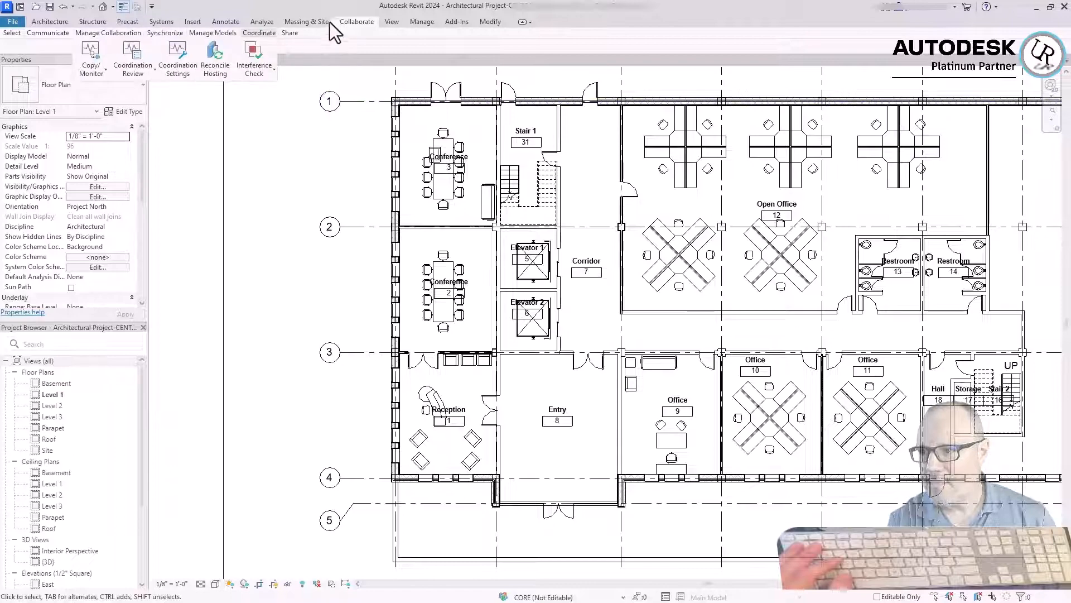
Step: Review the Synchronize with Central settings and close them without synchronizing
{"action": "mouse_move", "coordinate": [175, 34]}
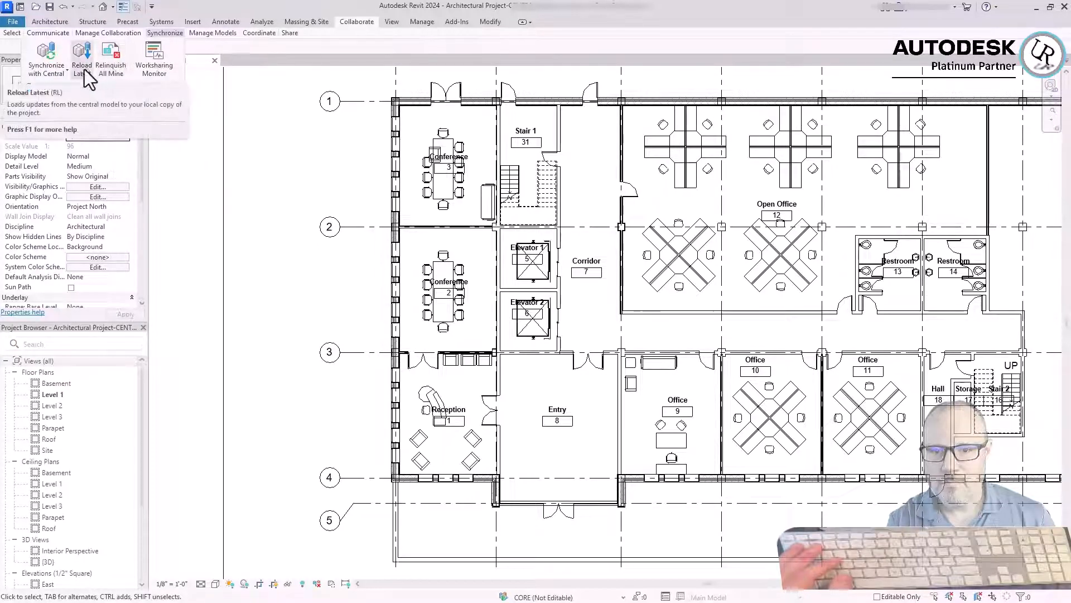
{"action": "left_click", "coordinate": [59, 80]}
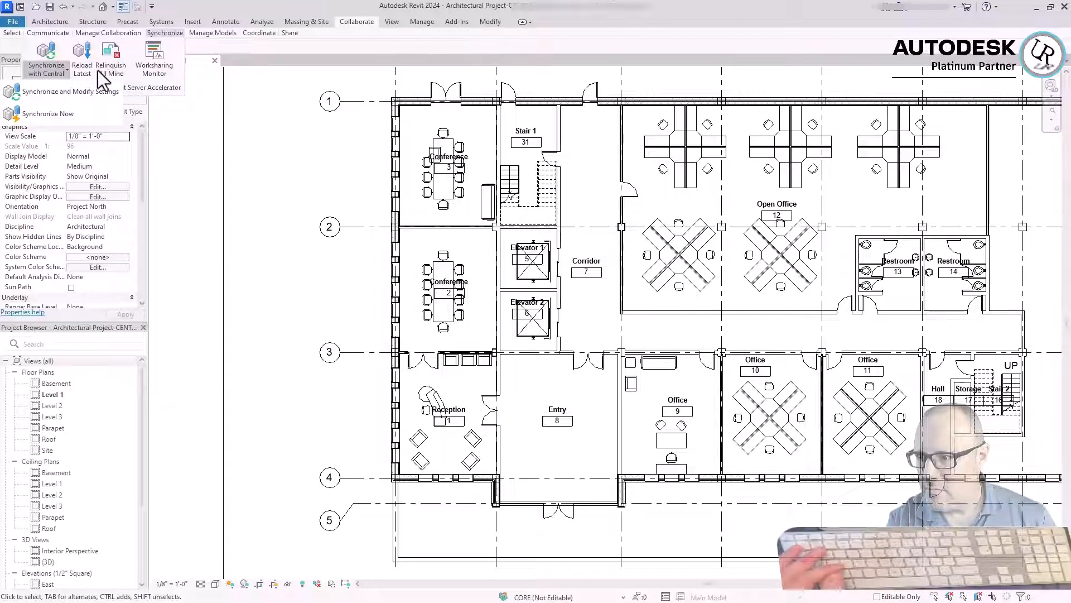
{"action": "left_click", "coordinate": [46, 93]}
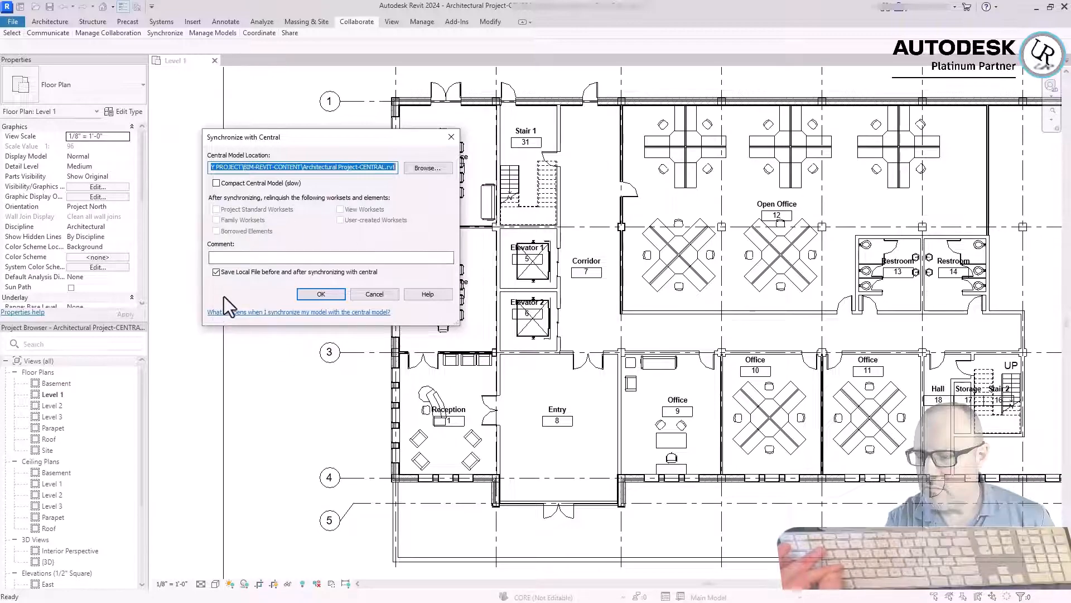
{"action": "left_click", "coordinate": [385, 296]}
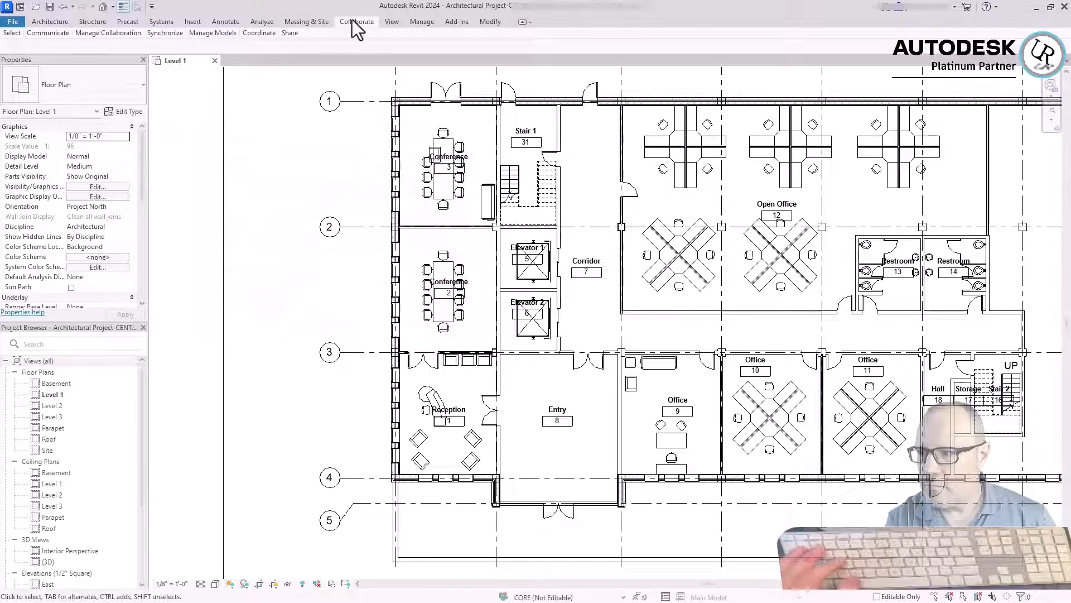
Step: Open the Worksharing Monitor and review the central file access information
{"action": "mouse_move", "coordinate": [163, 34]}
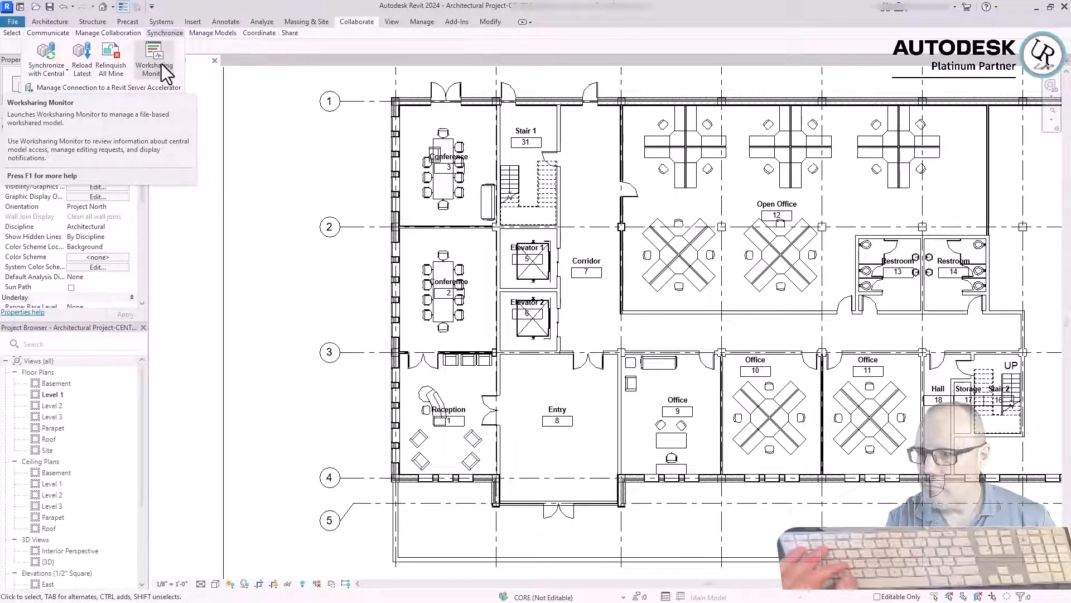
{"action": "left_click", "coordinate": [155, 61]}
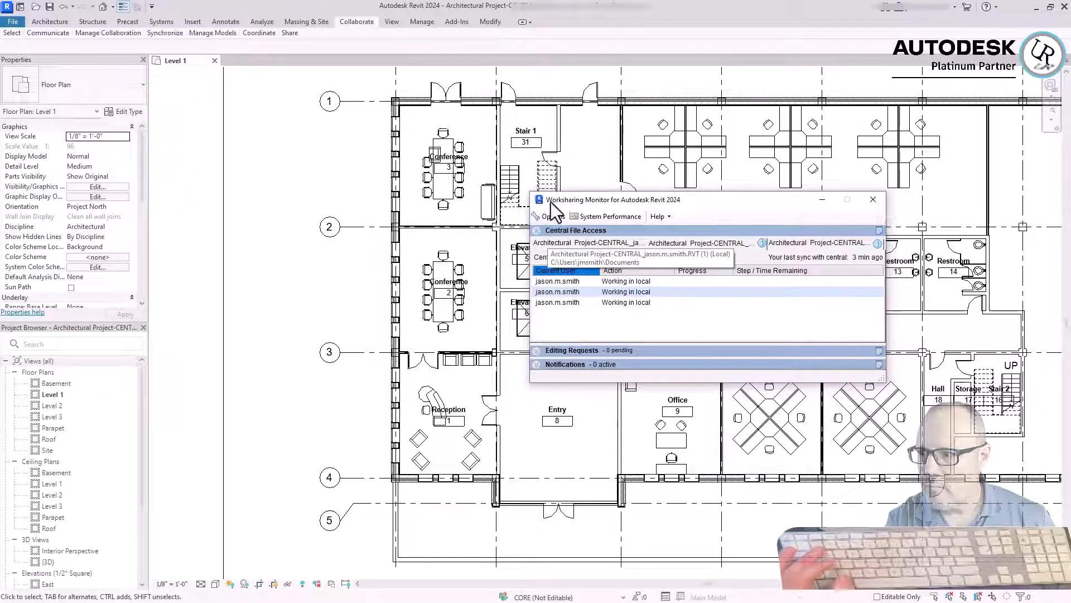
{"action": "left_click_drag", "start_coordinate": [551, 202], "coordinate": [557, 198]}
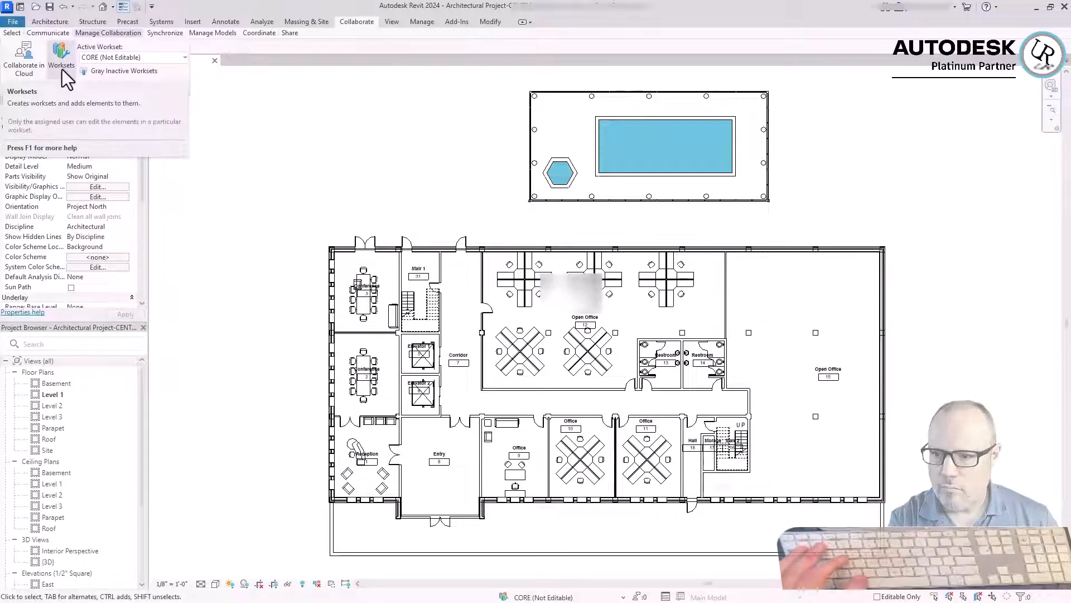
Step: Create a workset named RVT/CAD LINKS that is visible in all views and make it the active workset
{"action": "left_click", "coordinate": [62, 65]}
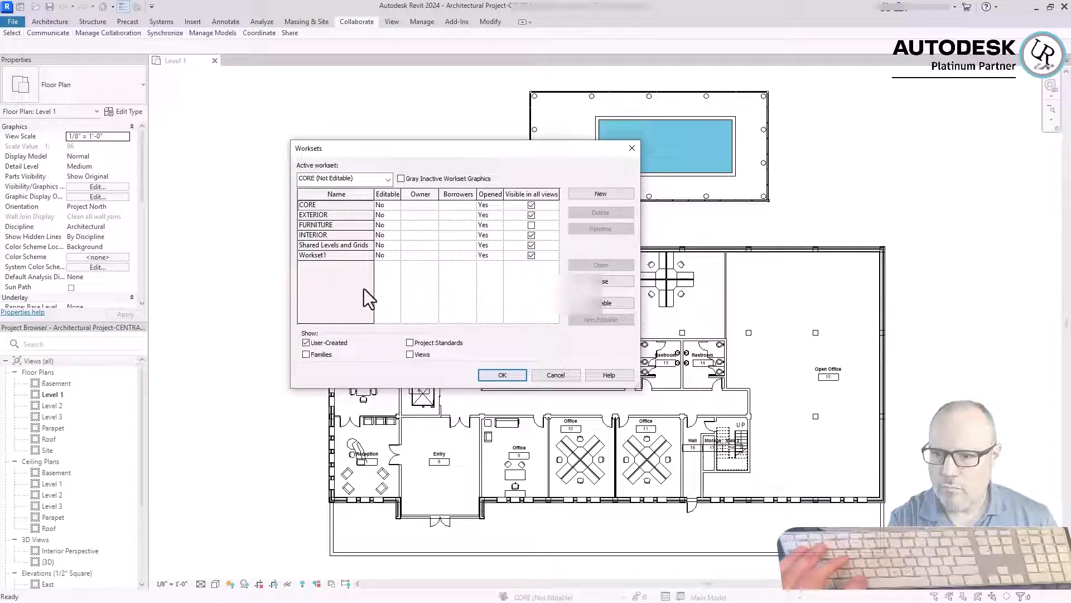
{"action": "left_click", "coordinate": [611, 195]}
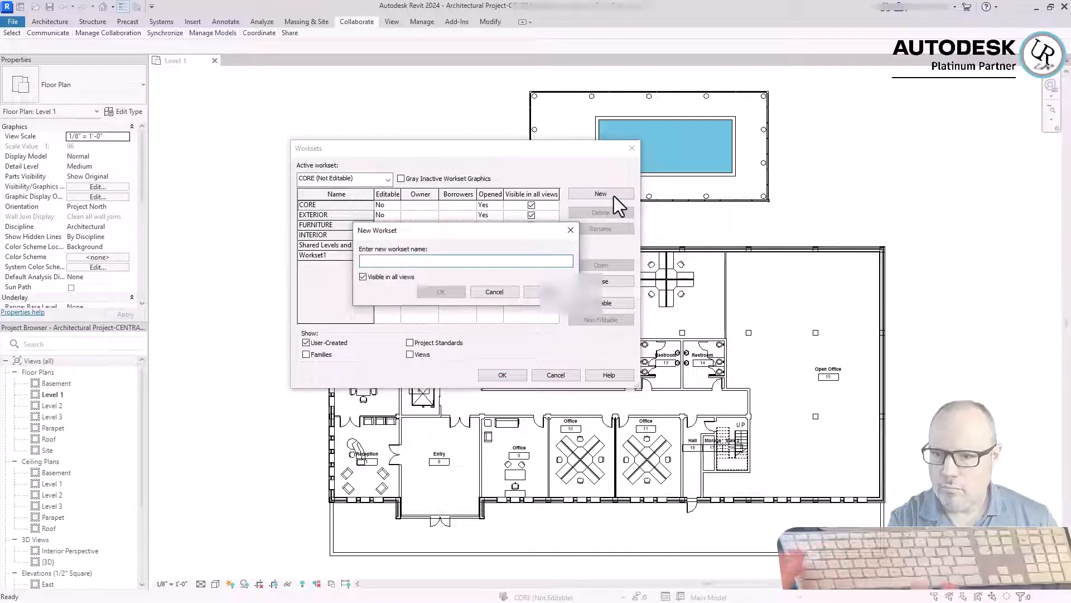
{"action": "type", "text": "RVT"}
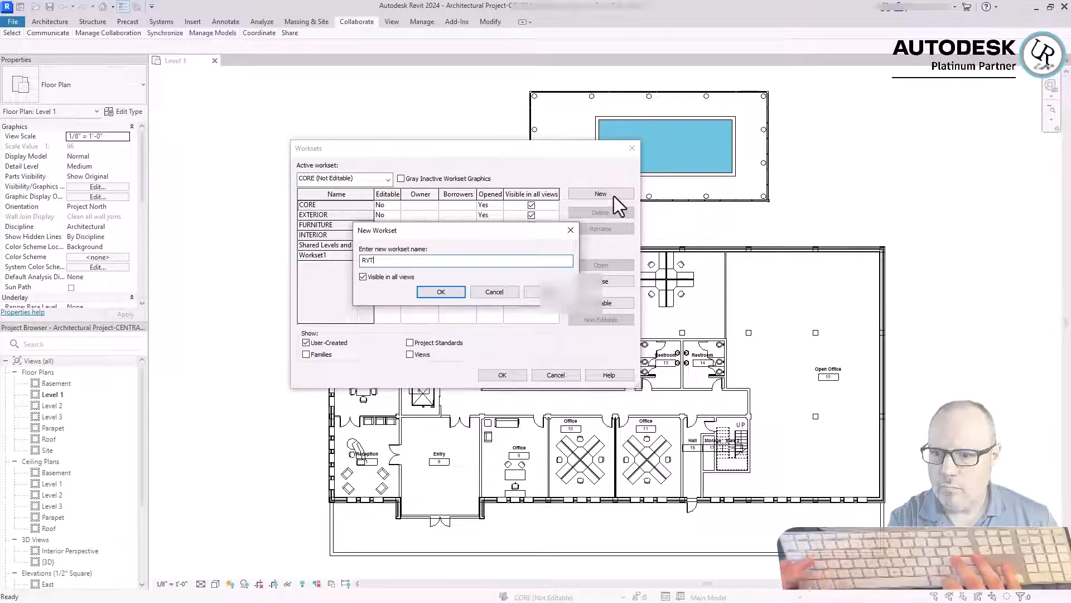
{"action": "type", "text": "/CAD LINKS"}
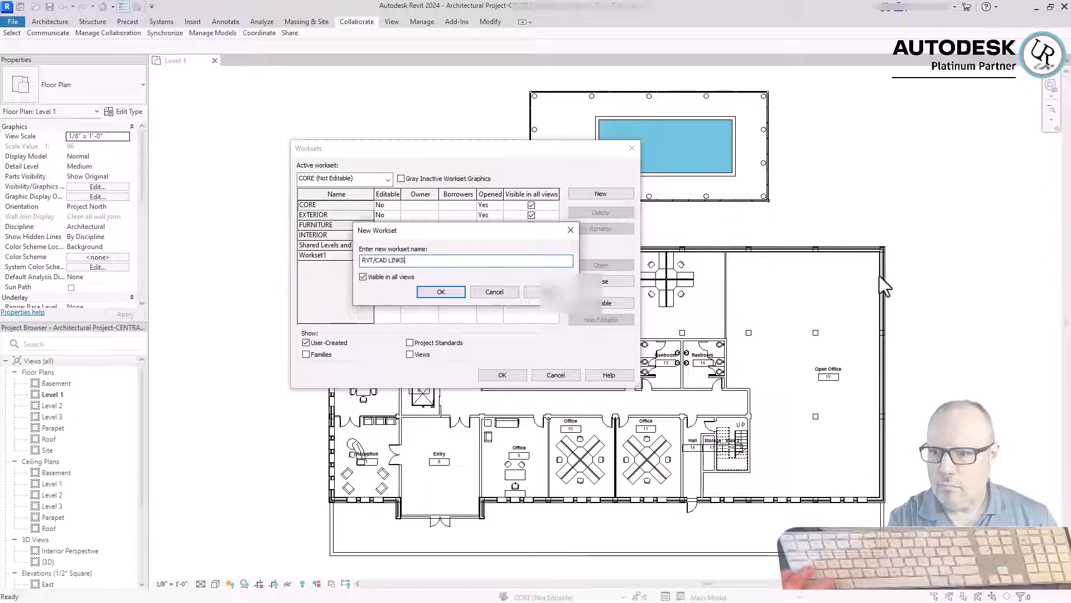
{"action": "left_click", "coordinate": [440, 292]}
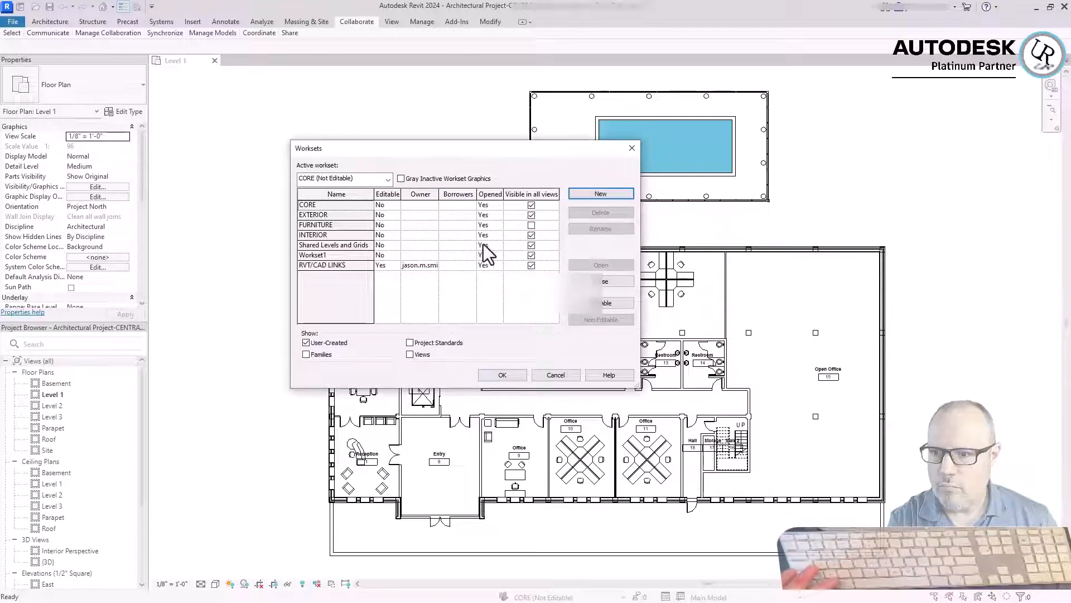
{"action": "left_click", "coordinate": [506, 376]}
{"action": "left_click", "coordinate": [575, 317]}
Step: Assign the linked Hotel-Pool.rvt model to the RVT/CAD LINKS workset
{"action": "left_click", "coordinate": [766, 188]}
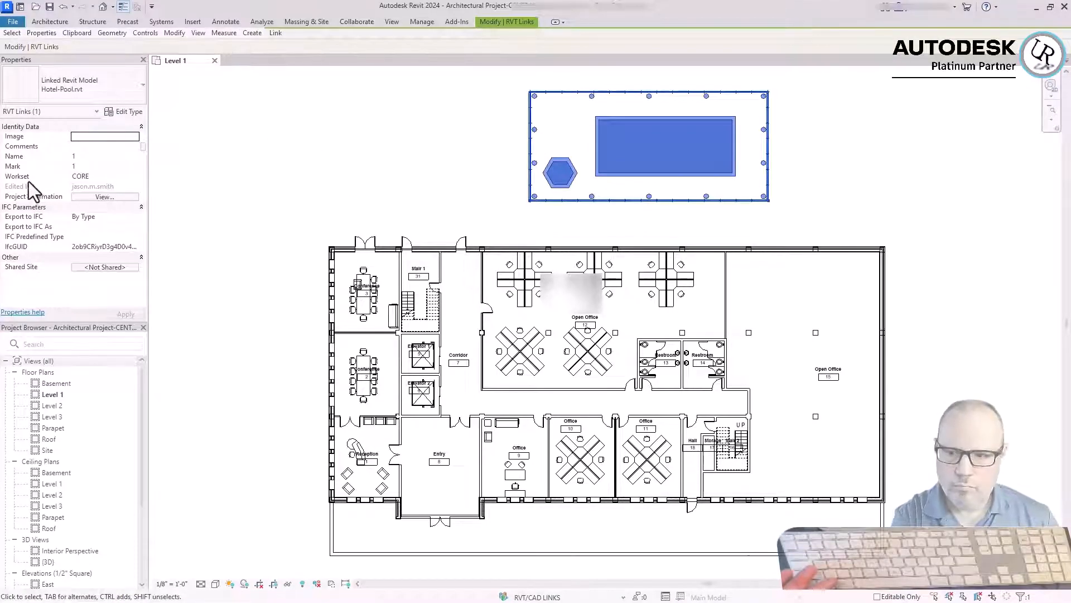
{"action": "left_click", "coordinate": [139, 176]}
{"action": "left_click", "coordinate": [134, 176]}
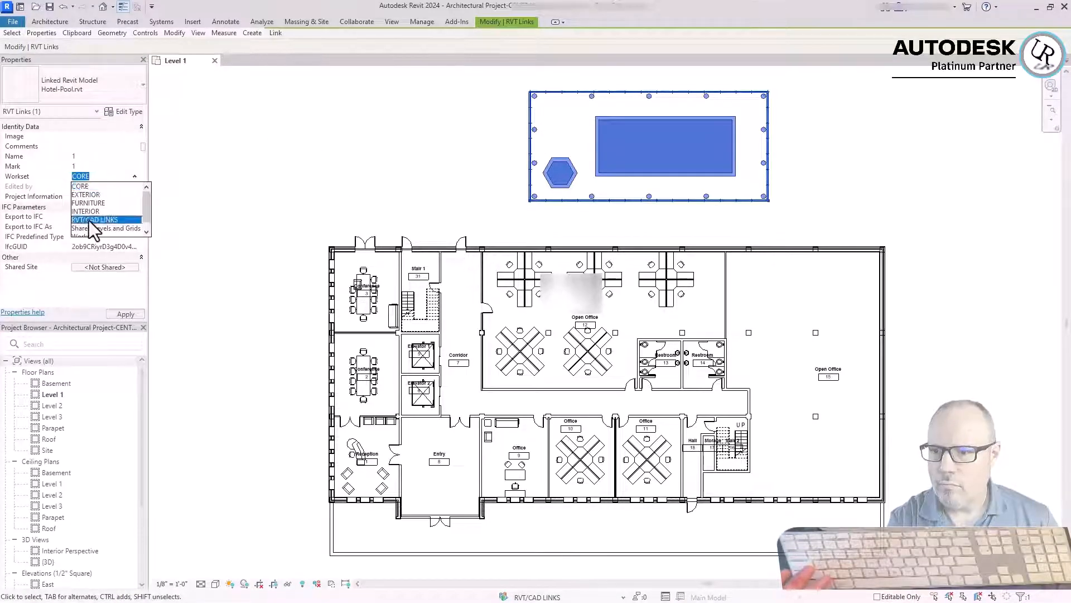